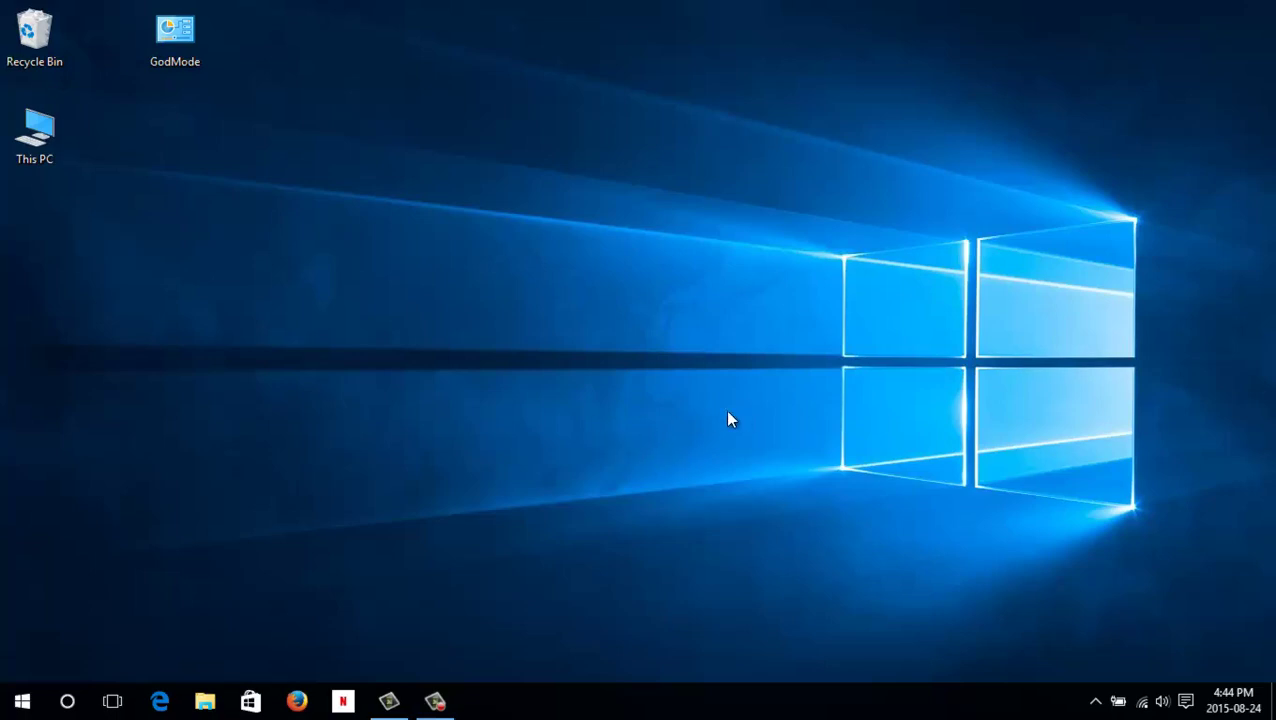
Step: Open the Windows 10 Start menu
left_click(22, 702)
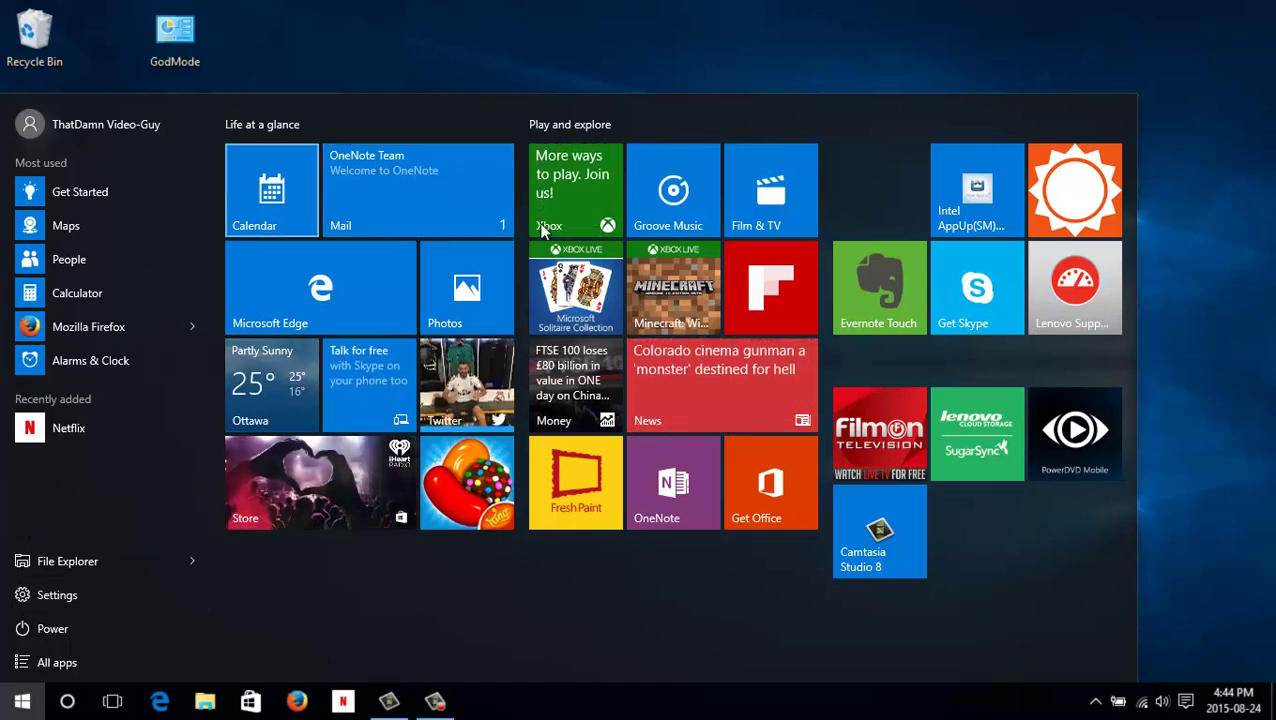
Step: Launch Mail, nudge its window slightly higher, and begin the welcome setup
left_click(434, 208)
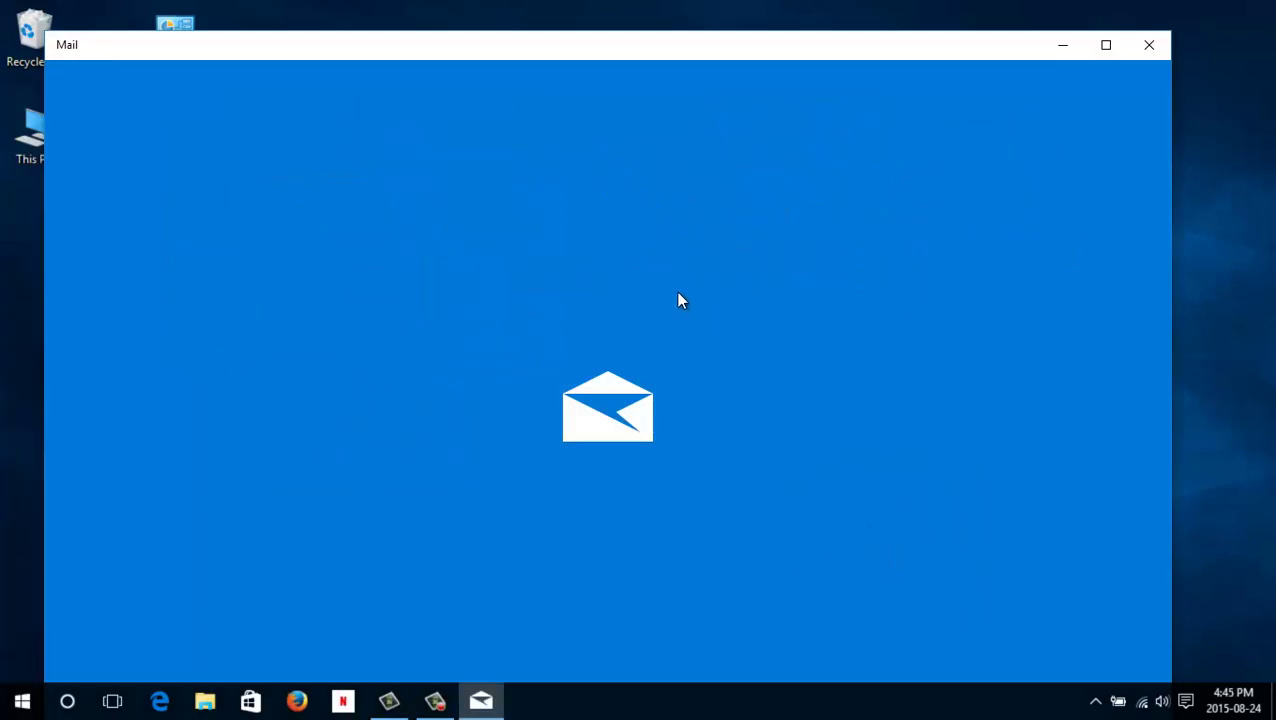
left_click_drag(531, 48, 528, 29)
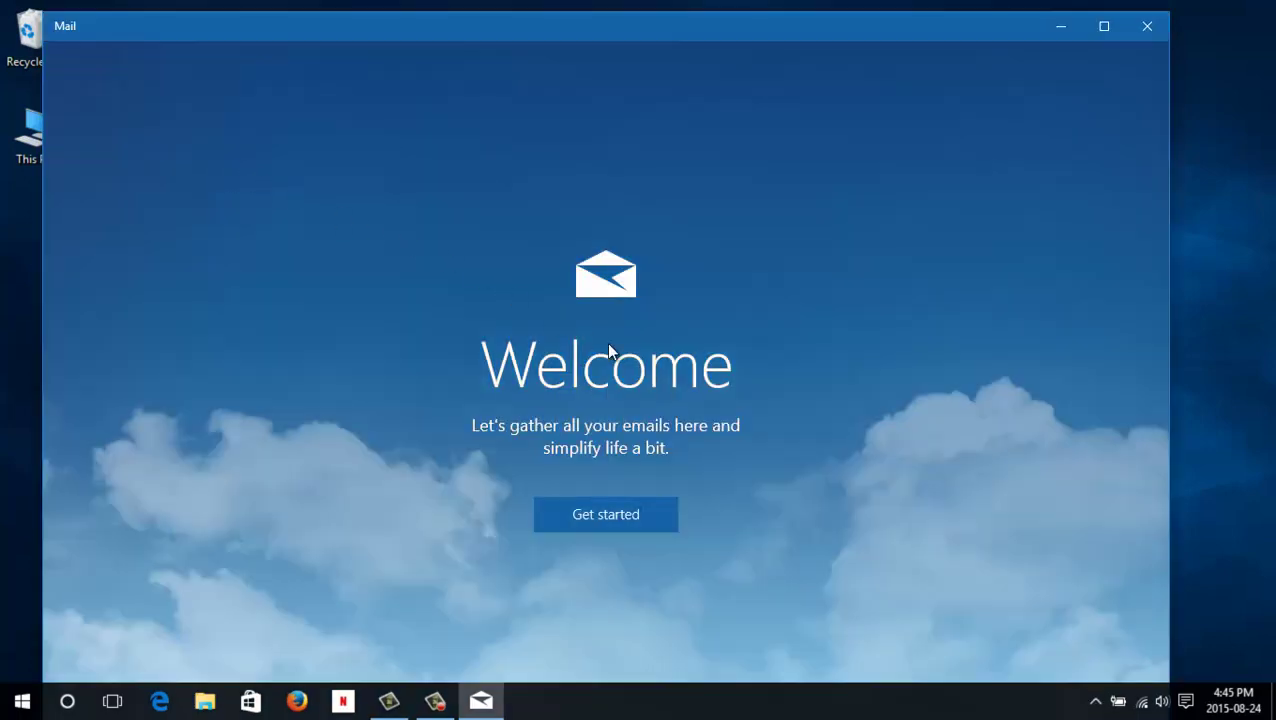
left_click(639, 508)
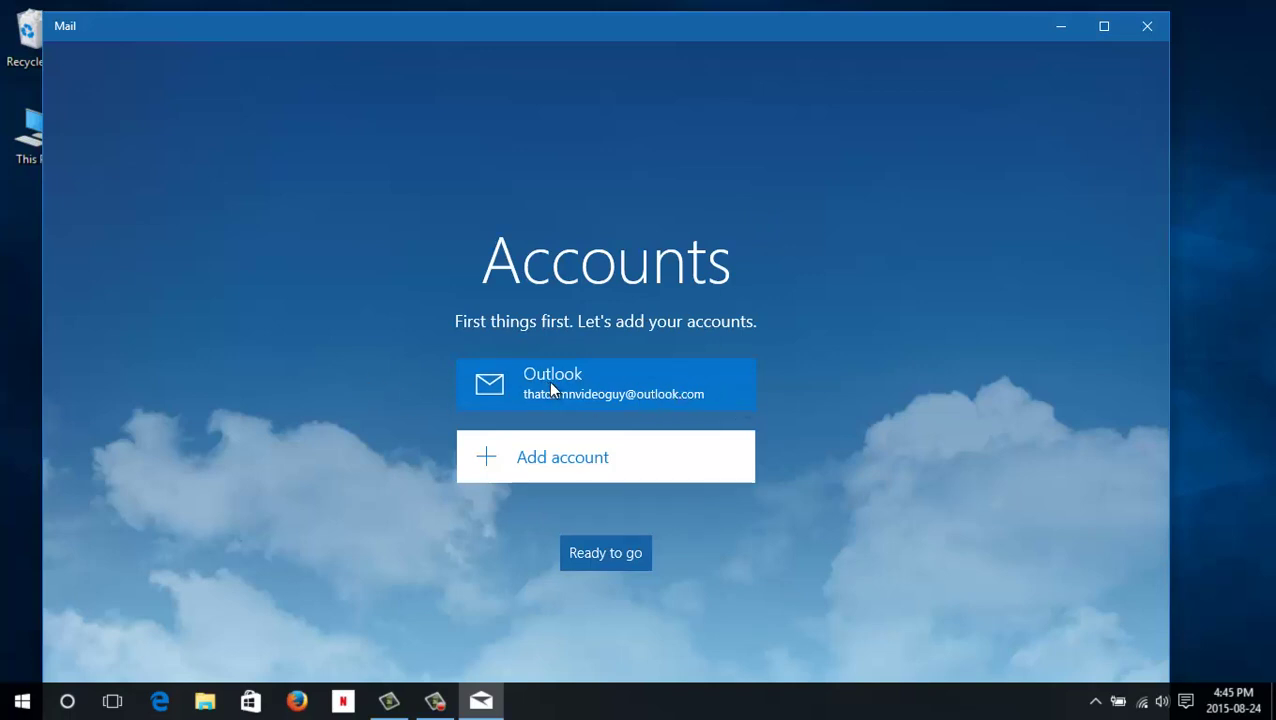
Step: Look at Add account, dismiss the account list, and finish with the Outlook account
left_click(487, 457)
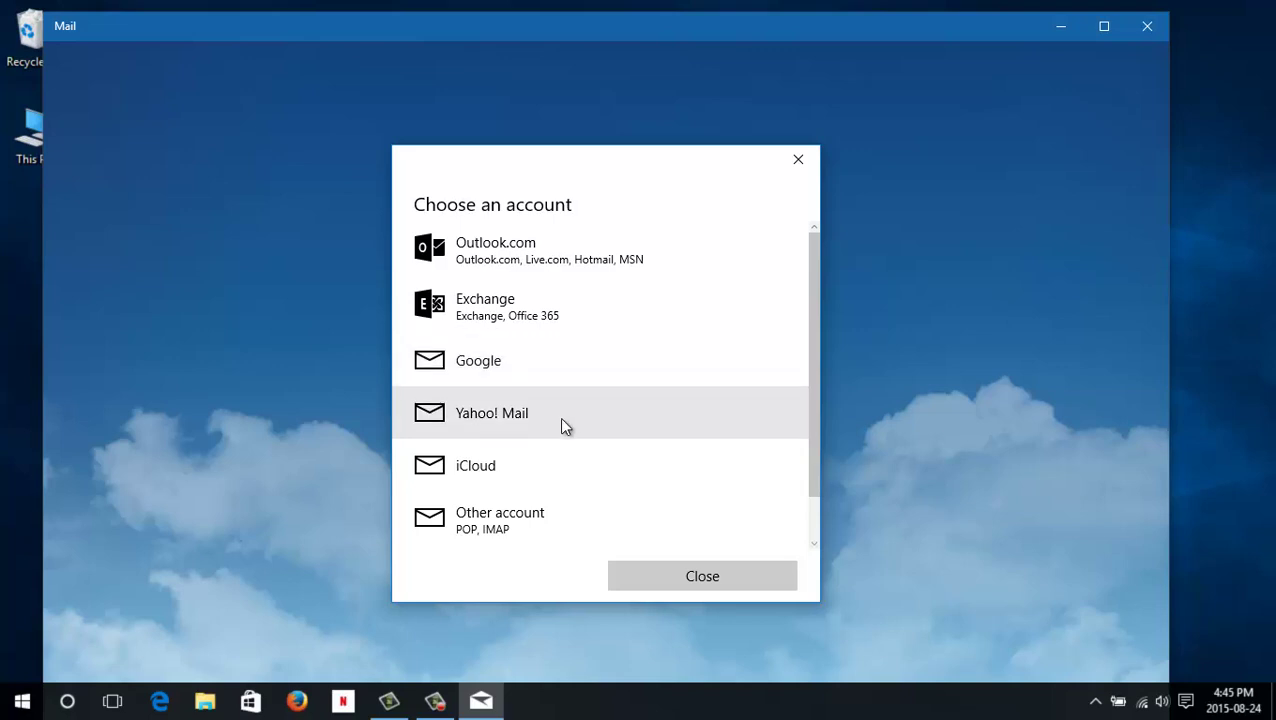
left_click(711, 581)
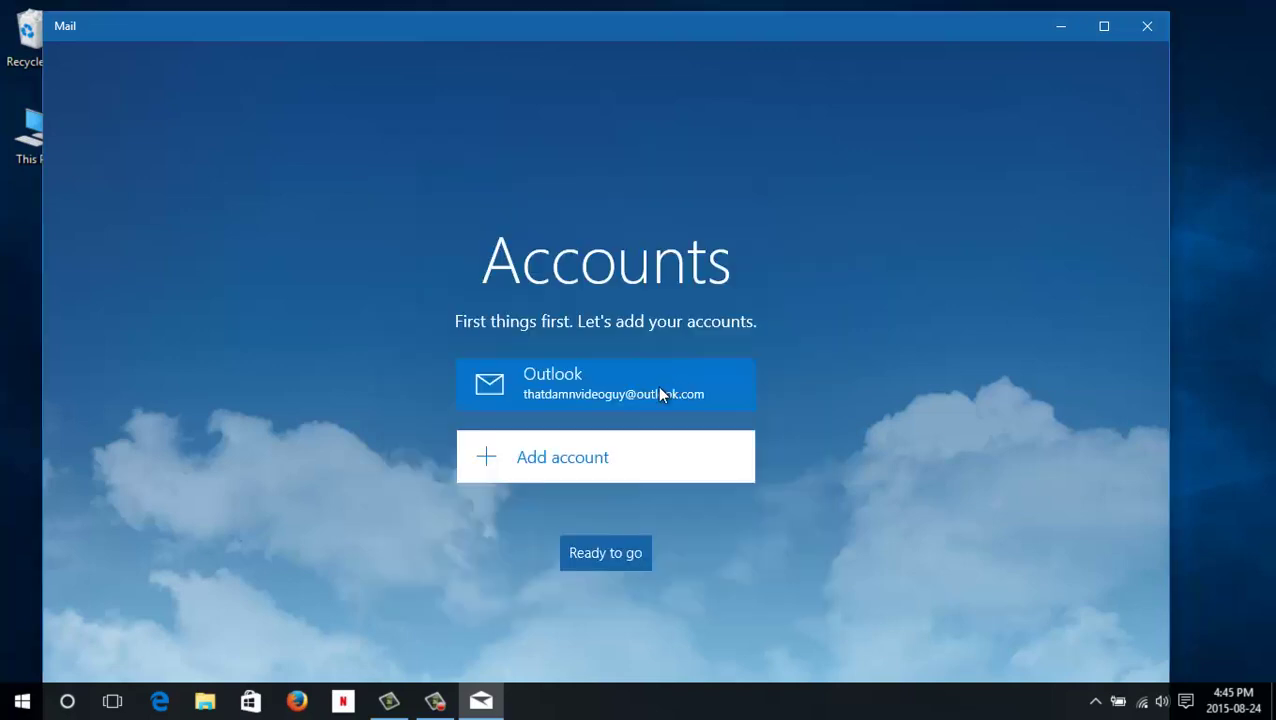
left_click(612, 553)
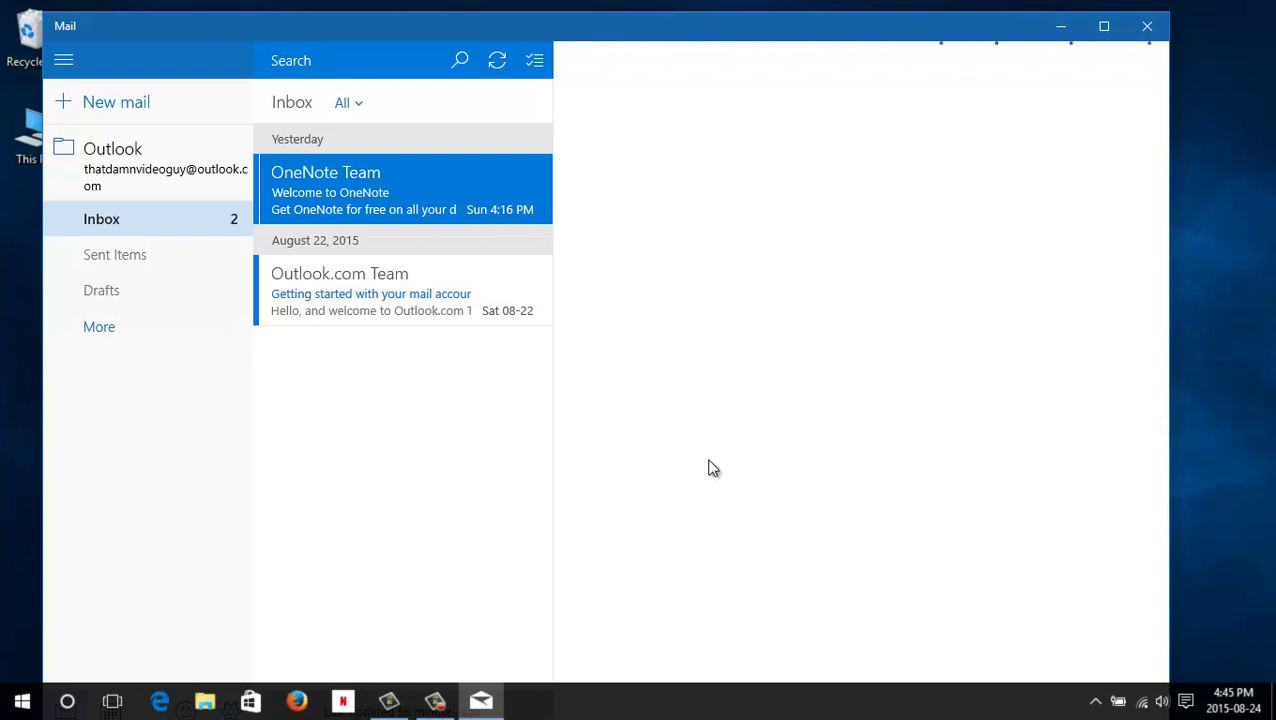
Step: Collapse and re-expand the folder pane, then read the OneNote Team welcome message
left_click(63, 61)
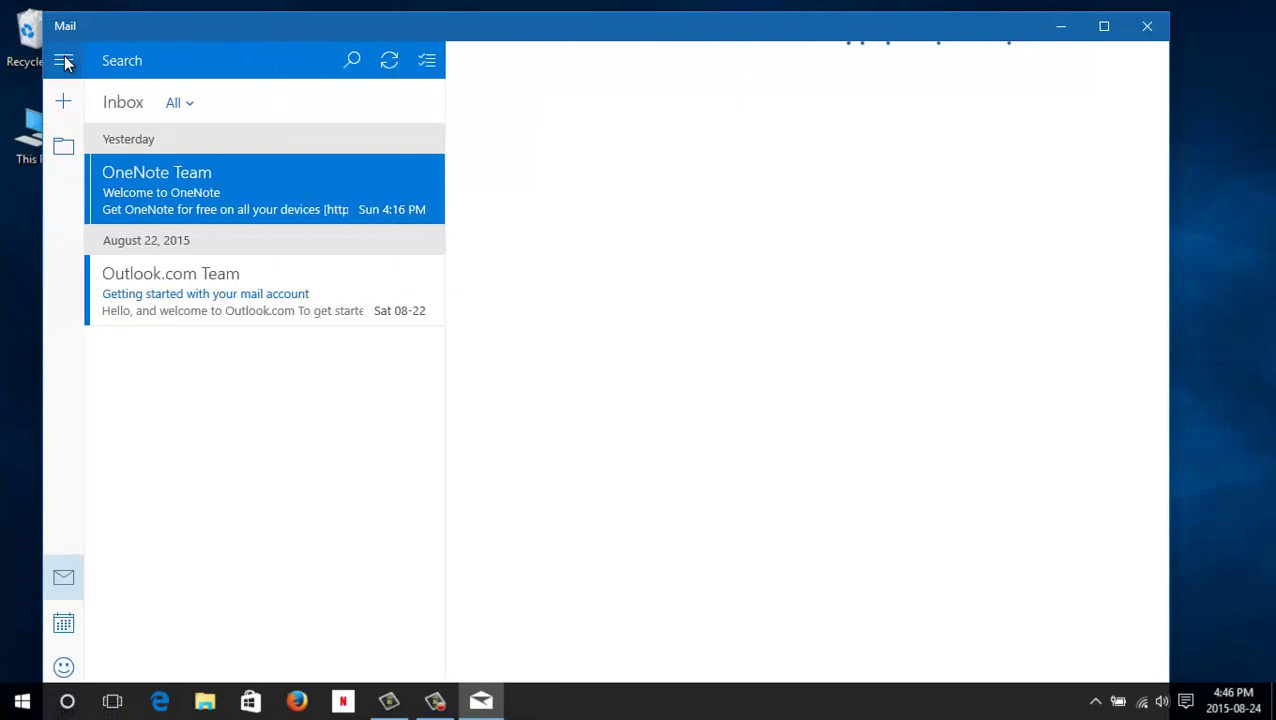
left_click(63, 61)
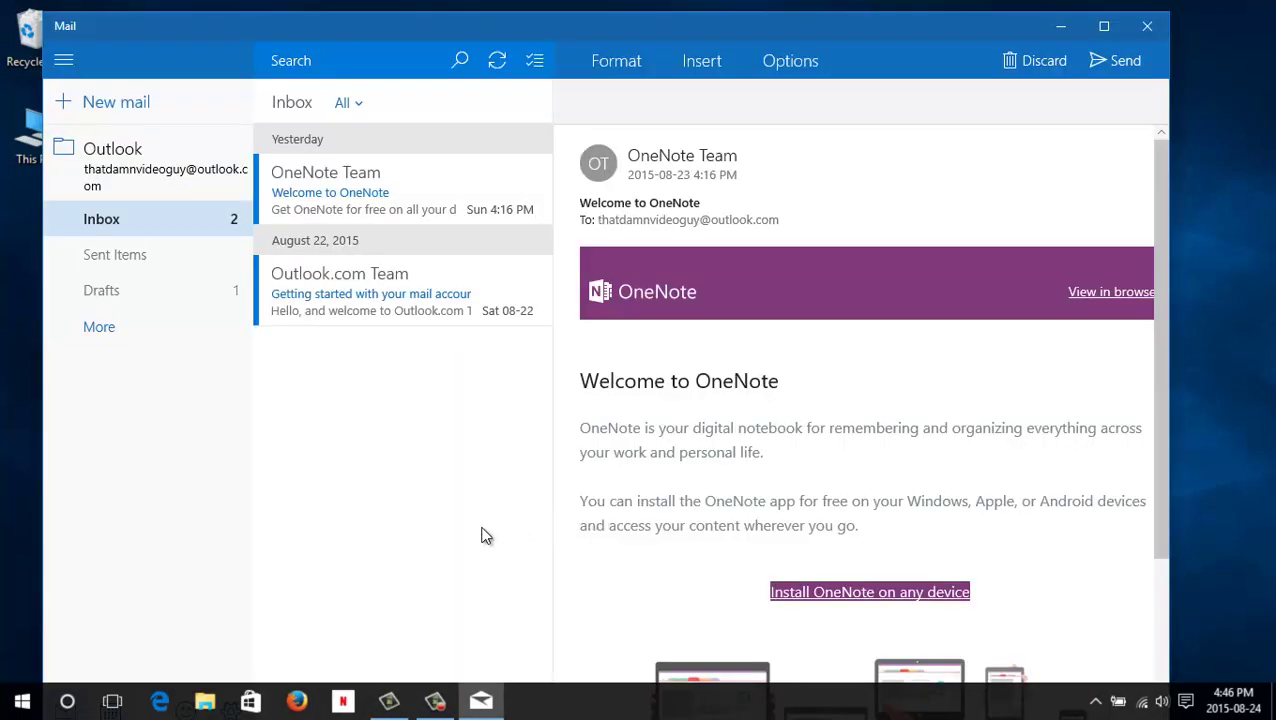
mouse_move(397, 160)
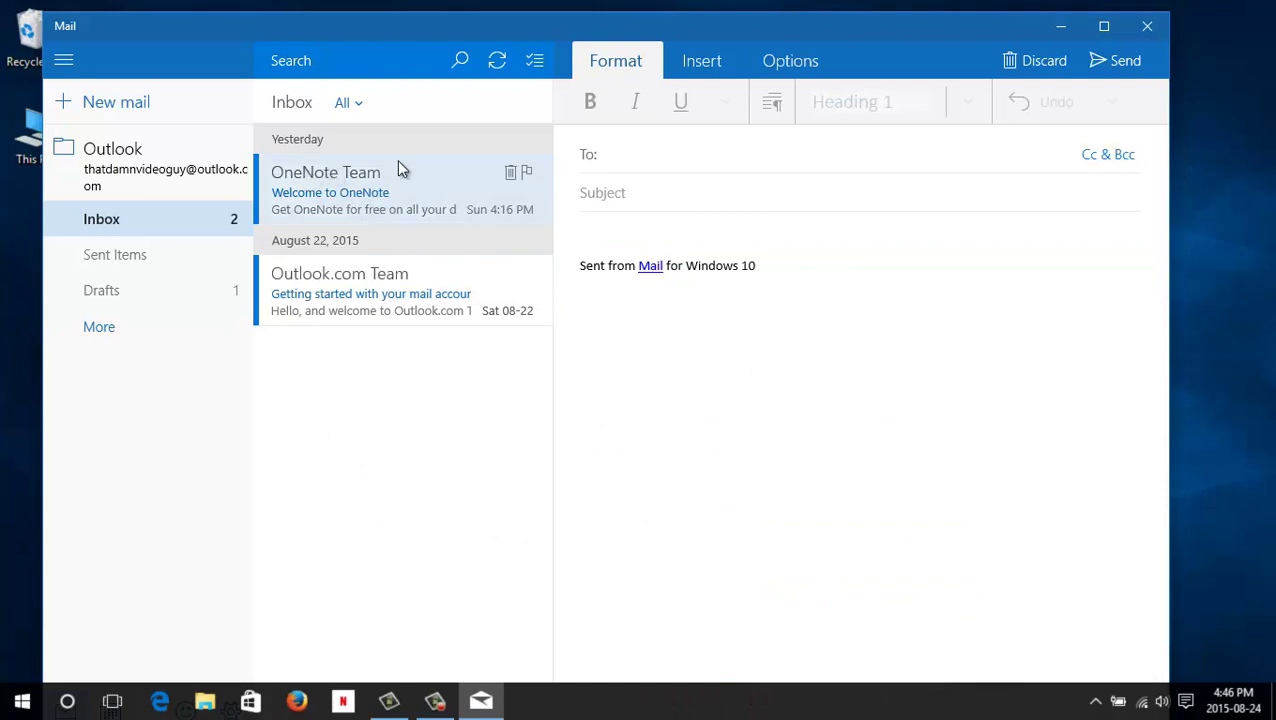
left_click(340, 190)
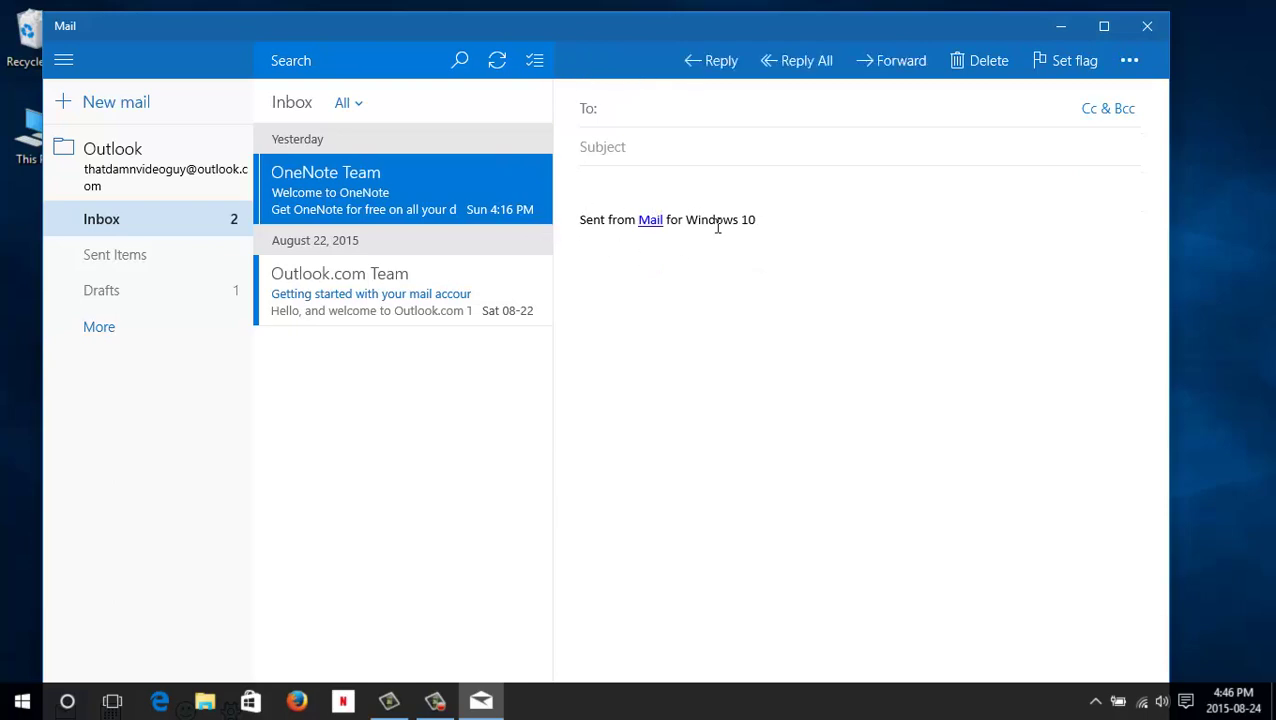
Step: Scroll through the OneNote message, then read the Outlook.com Team message
scroll(846, 316, "down", 3)
scroll(849, 327, "up", 3)
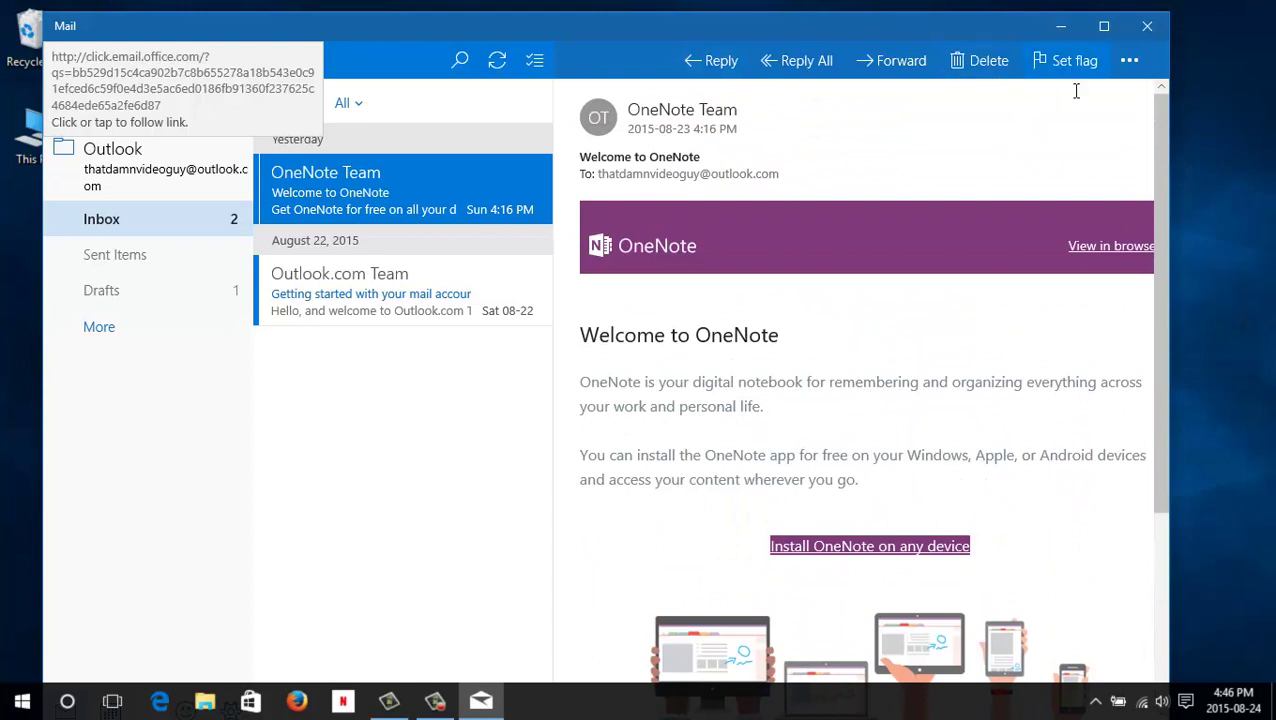
scroll(644, 320, "down", 3)
scroll(682, 325, "up", 3)
left_click(383, 302)
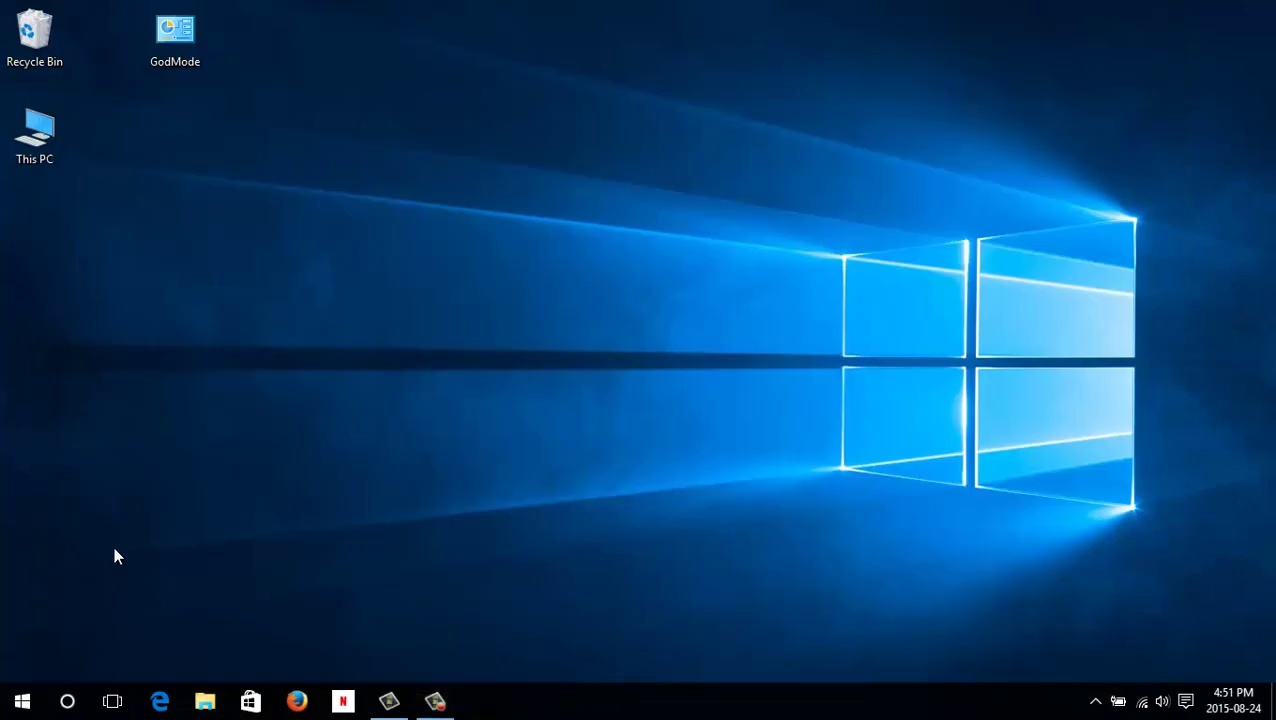
Step: Launch Calendar from the Start menu and begin its setup
left_click(20, 701)
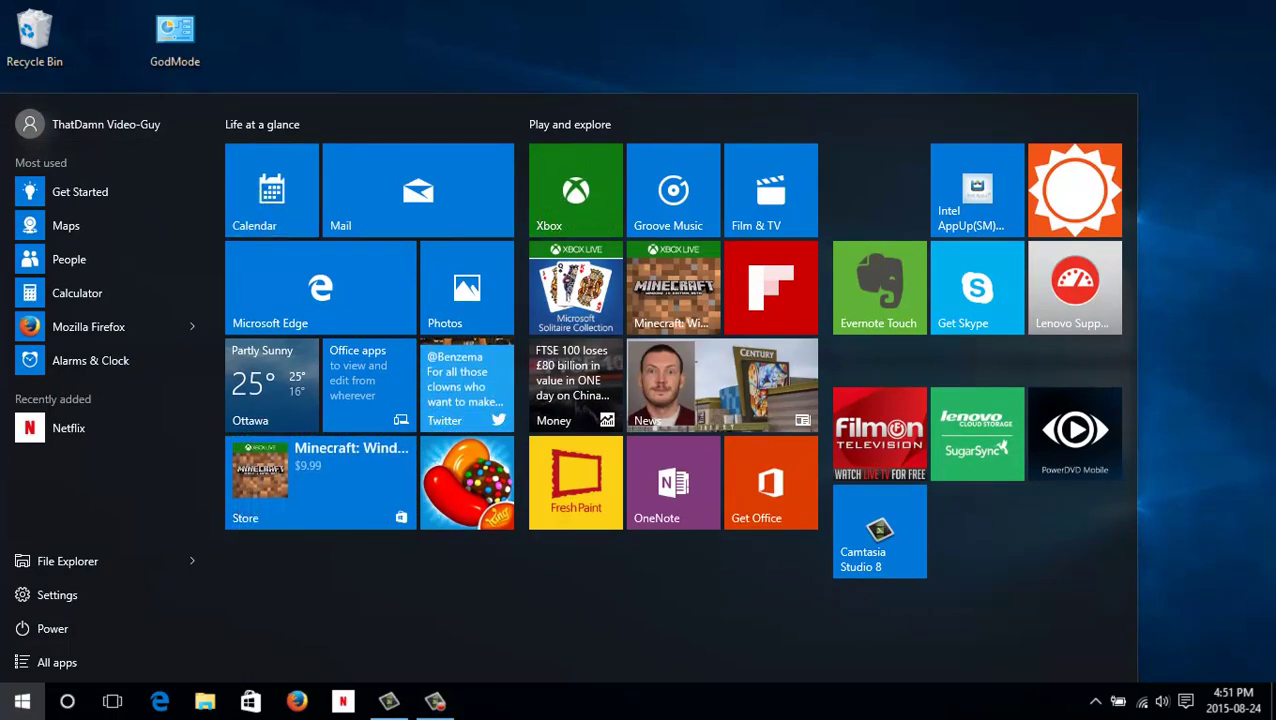
left_click(271, 190)
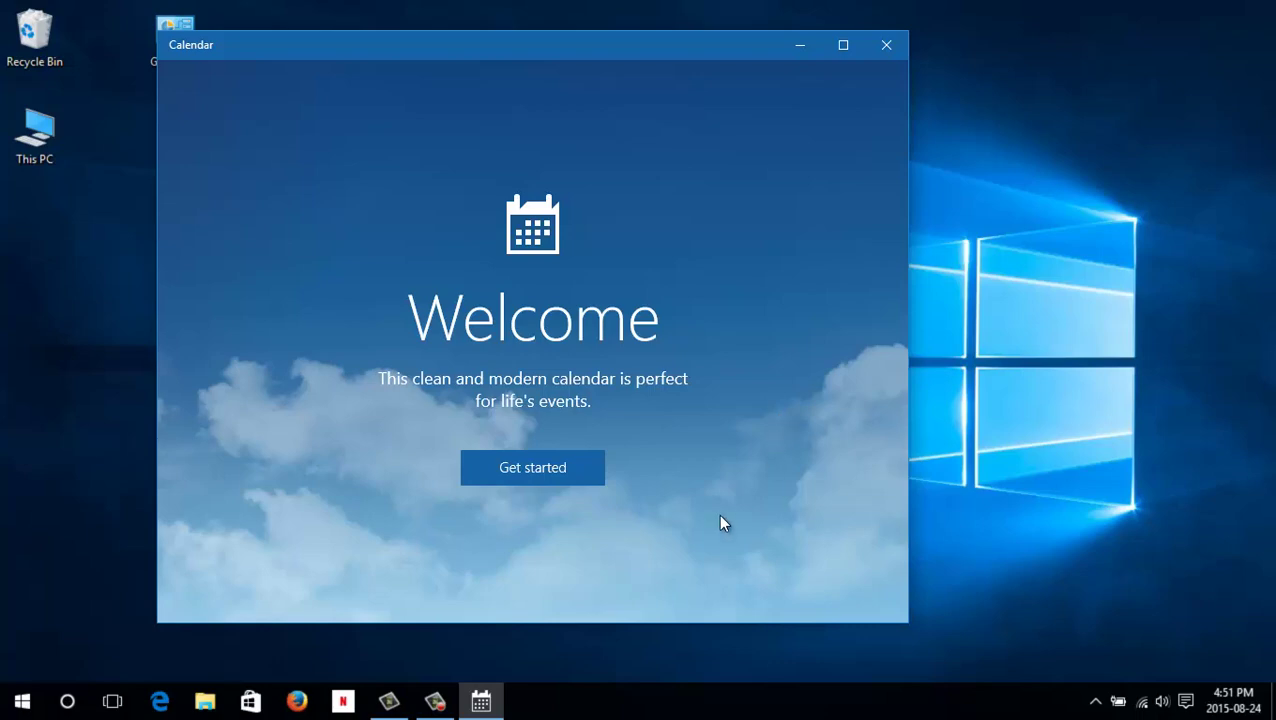
left_click(558, 480)
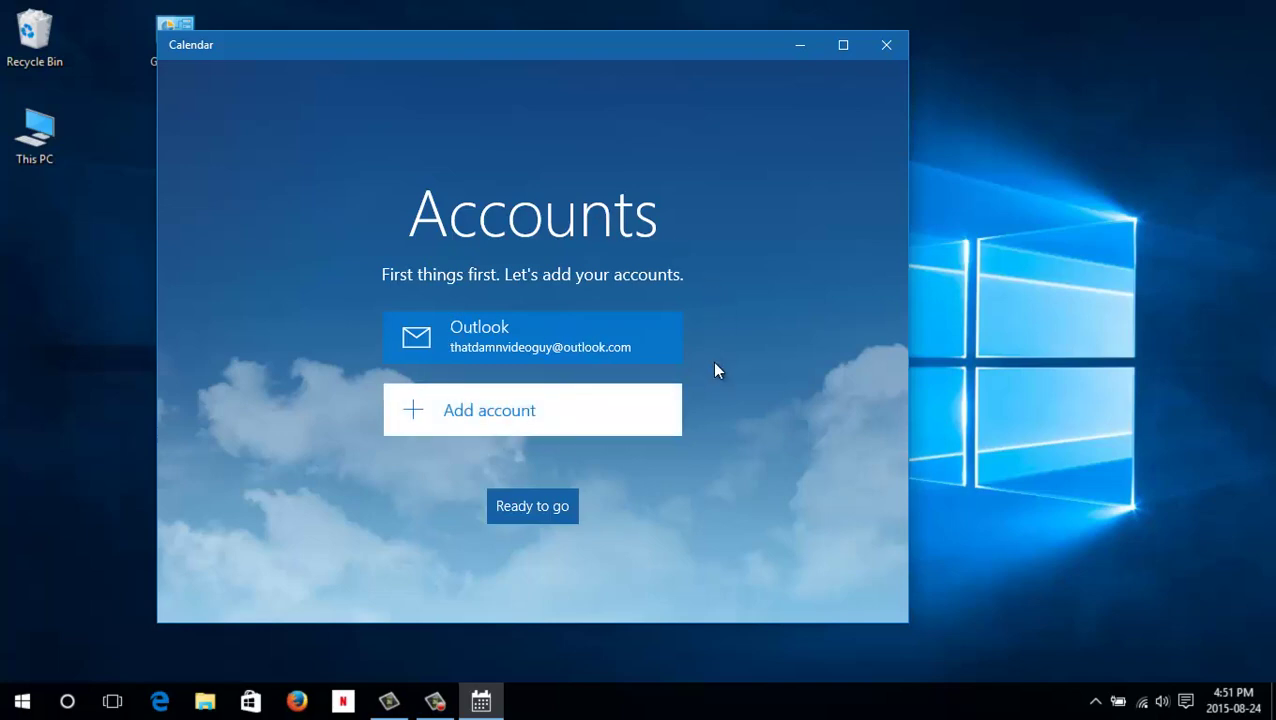
Step: Review the Add account and Advanced setup options, then cancel without adding one
left_click(432, 412)
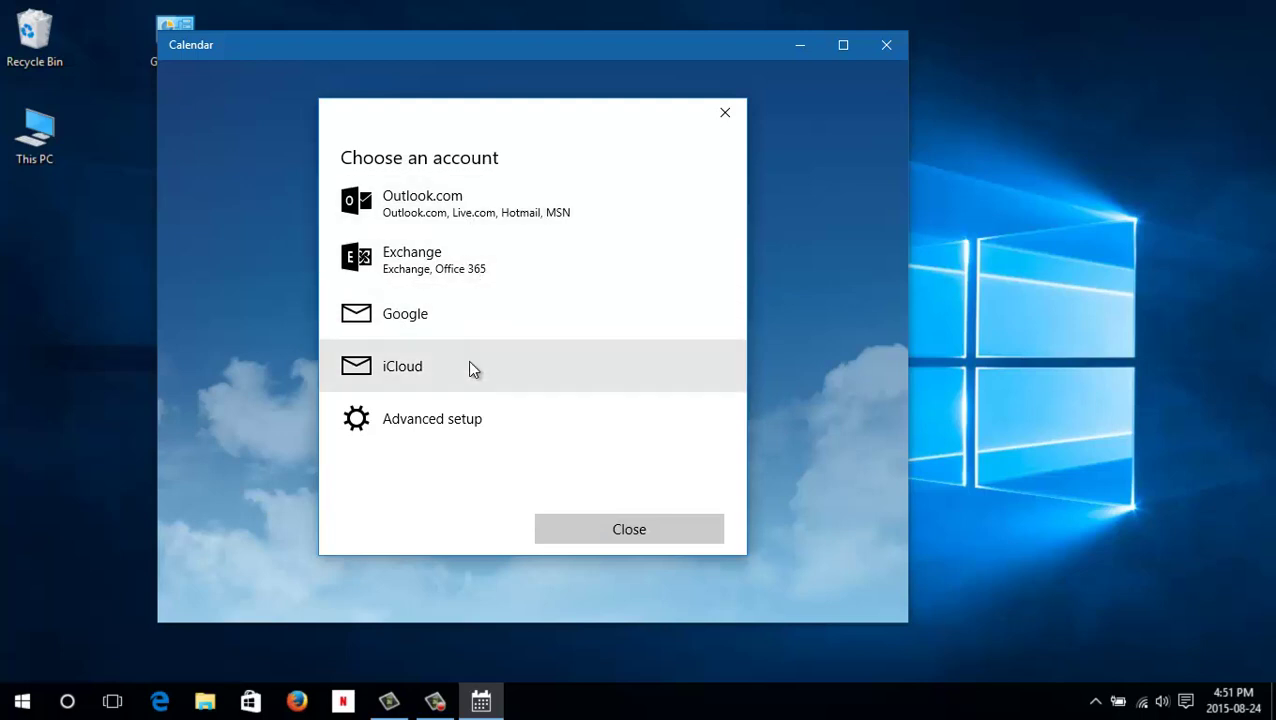
left_click(473, 424)
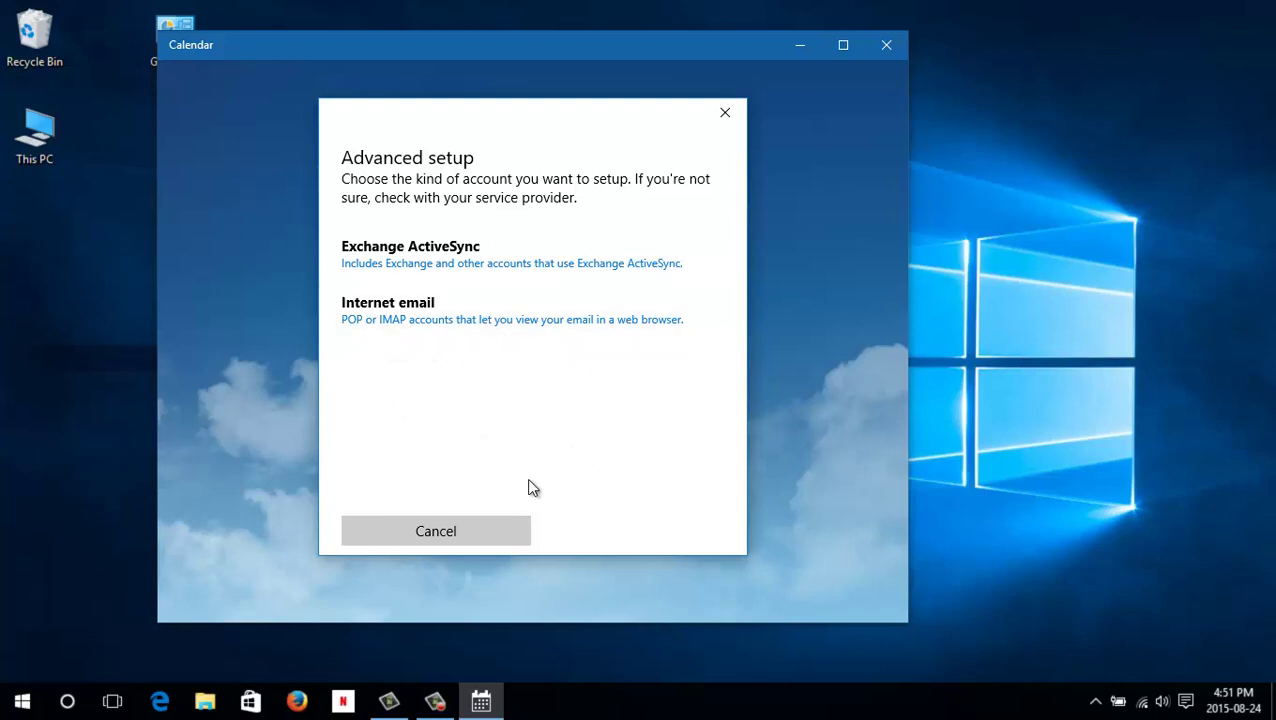
left_click(444, 527)
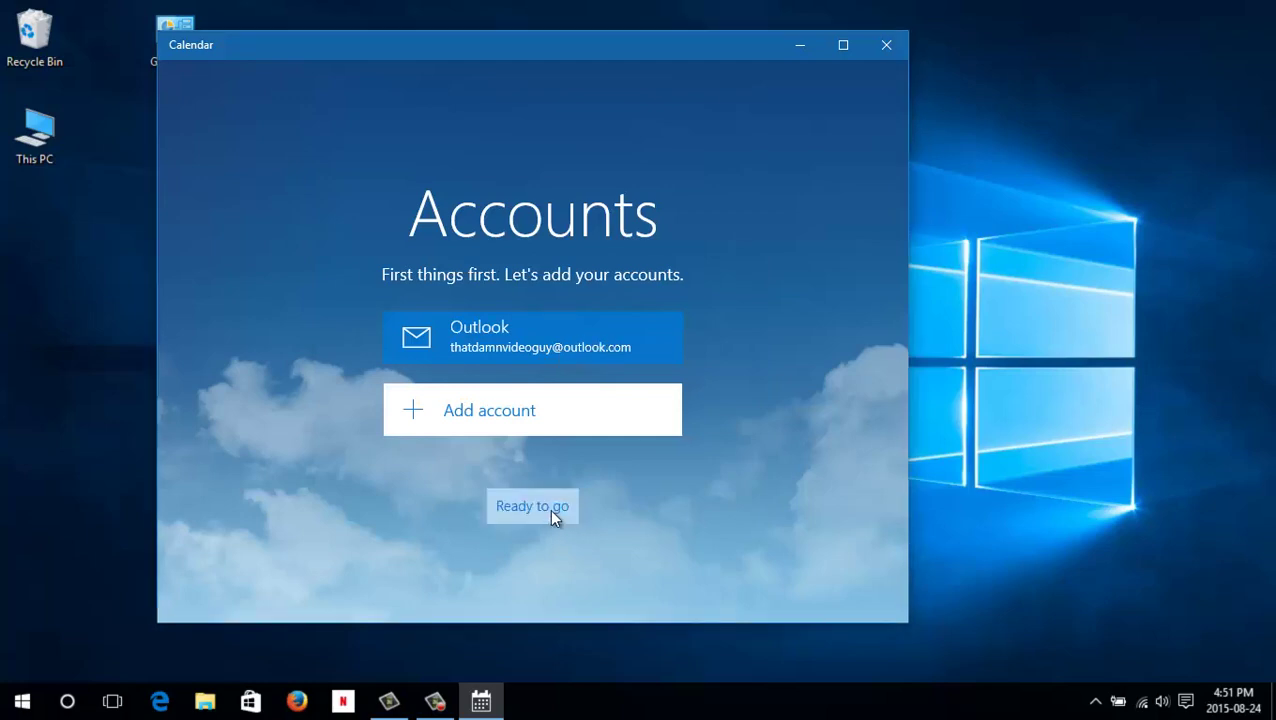
Step: Finish setup with Outlook, view August 2015 by Week then Month, and close Calendar
left_click(560, 508)
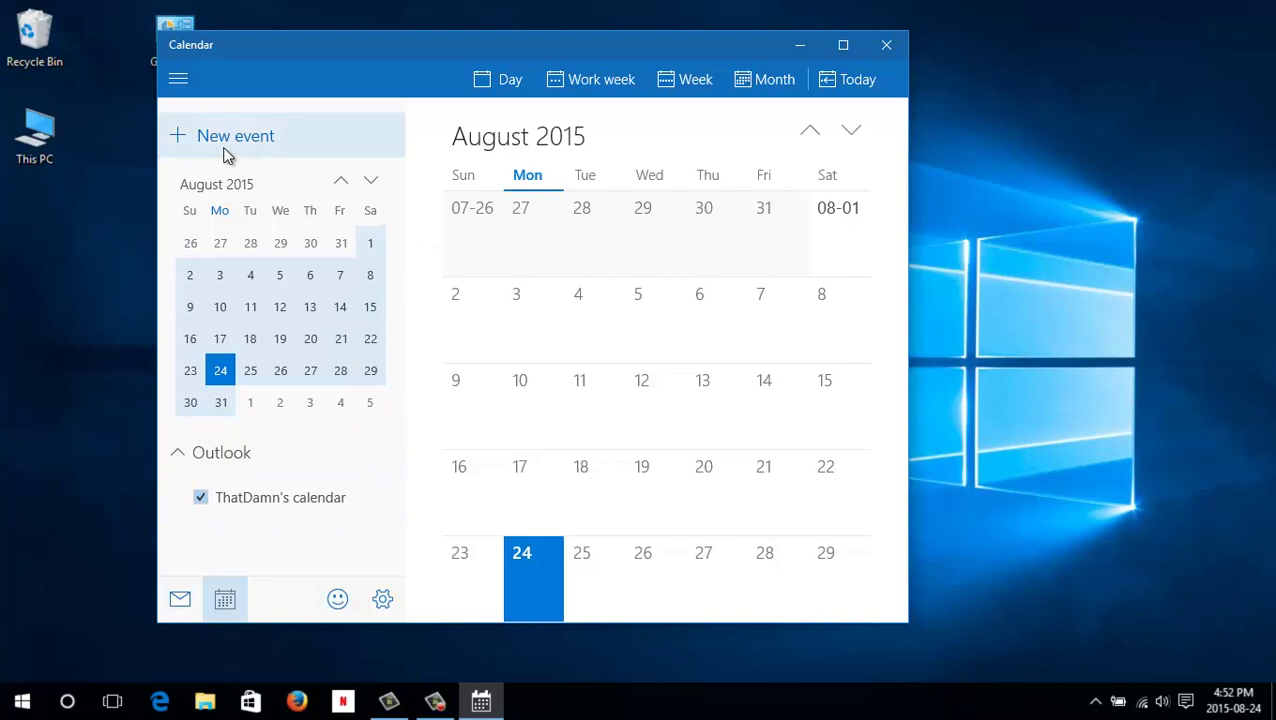
left_click(684, 86)
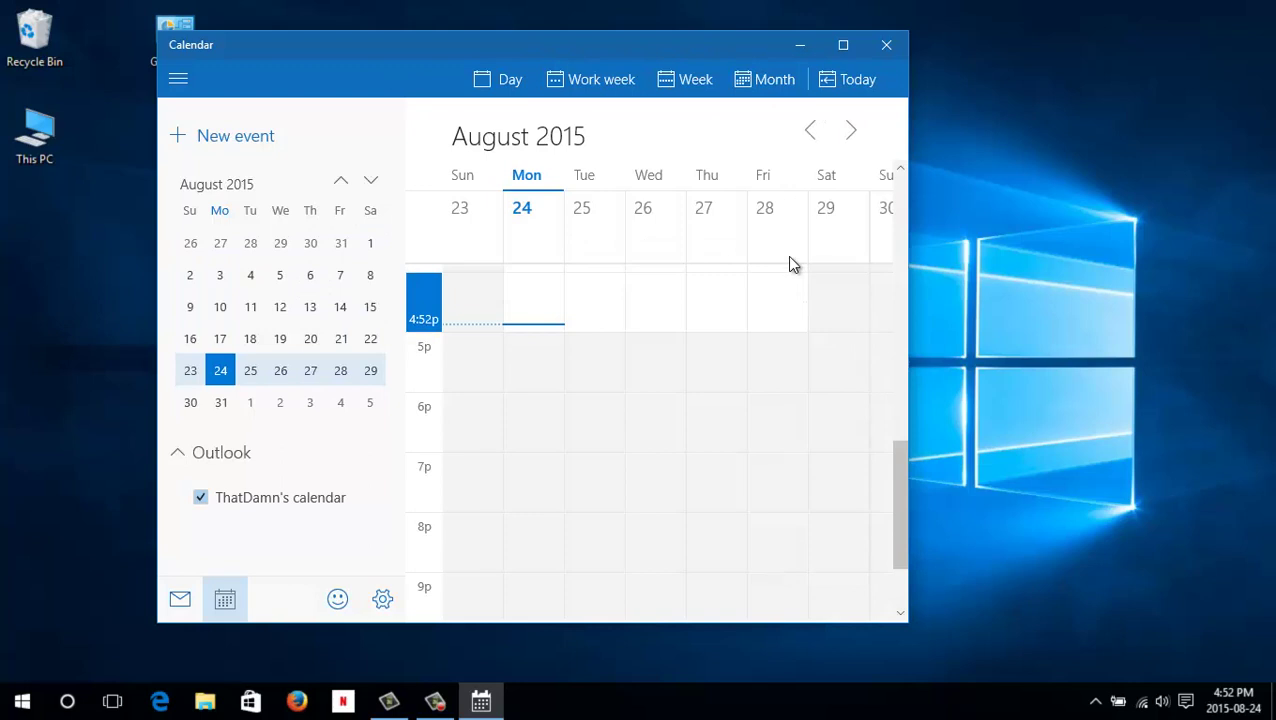
left_click(779, 90)
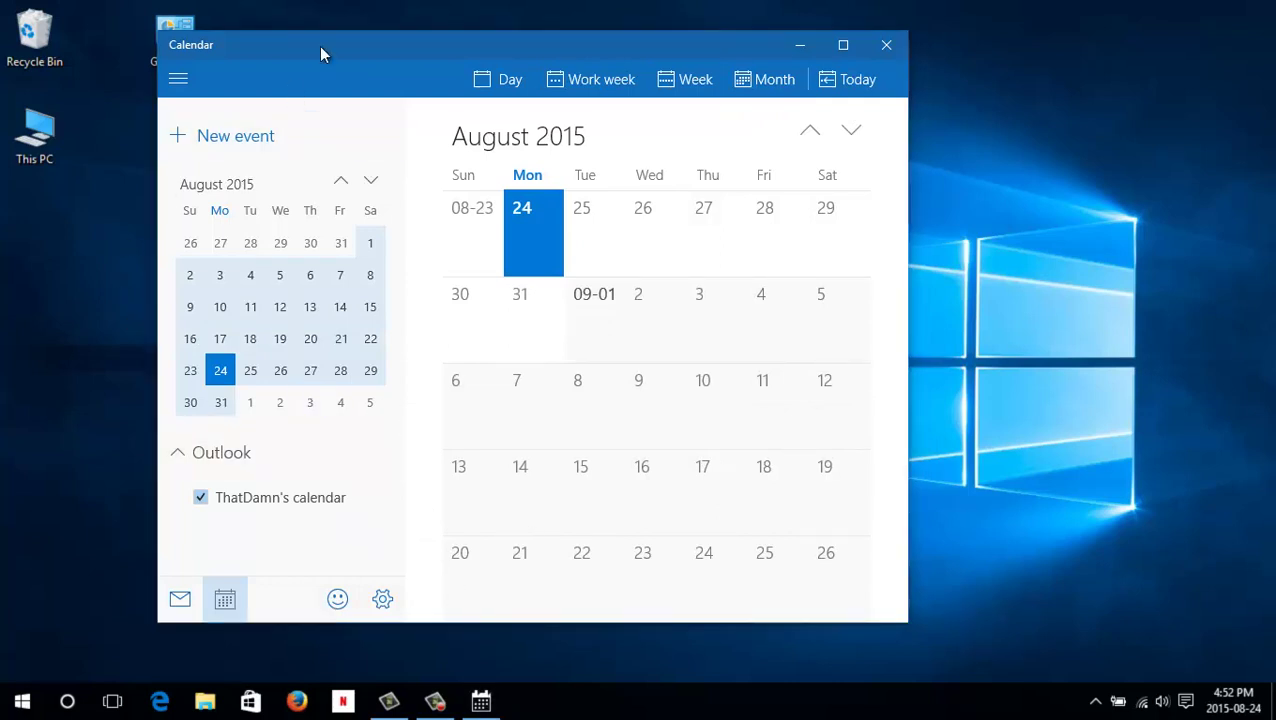
left_click(887, 47)
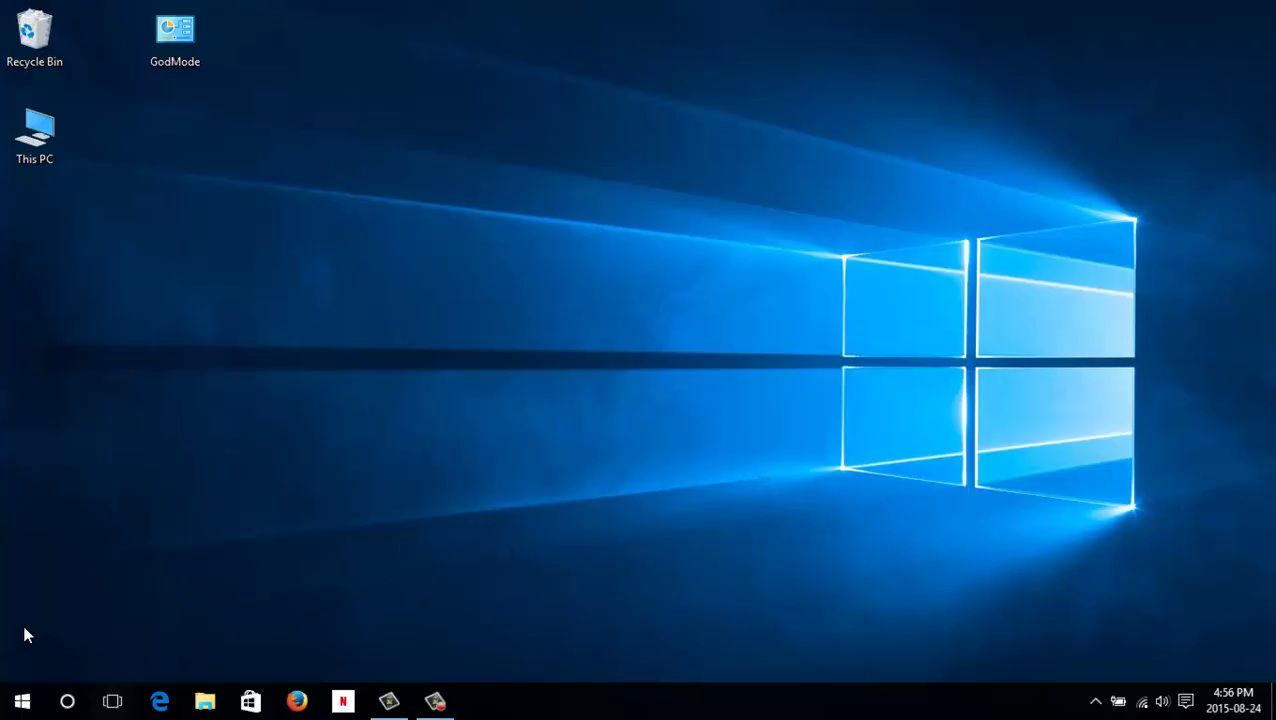
Step: Launch Xbox from Start, accept the suggested gamertag, and enter with Let's play!
left_click(22, 703)
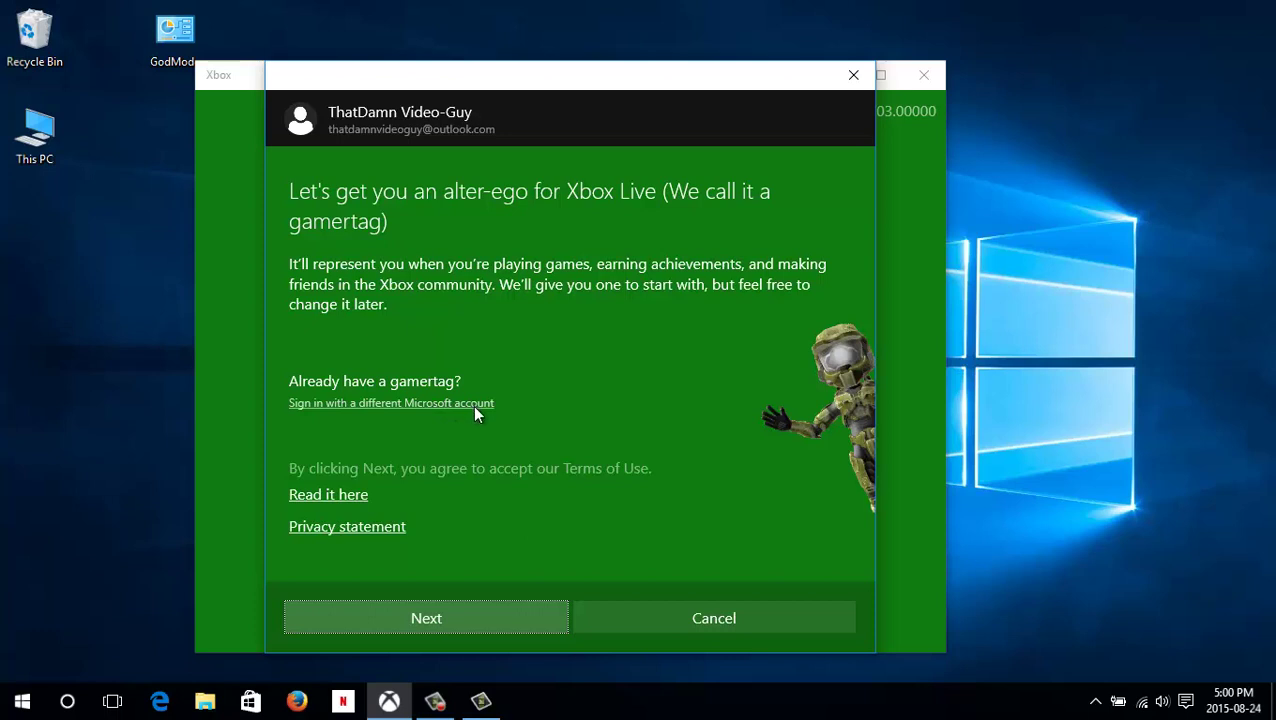
left_click(503, 608)
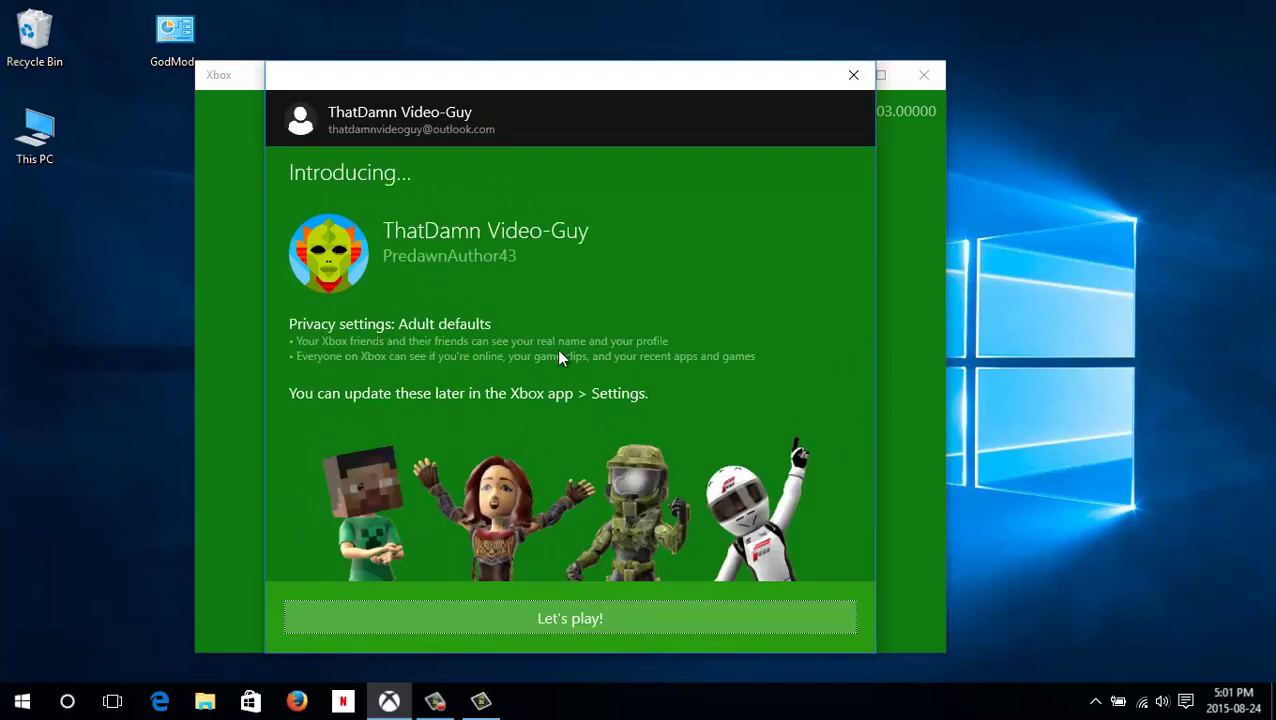
left_click(541, 620)
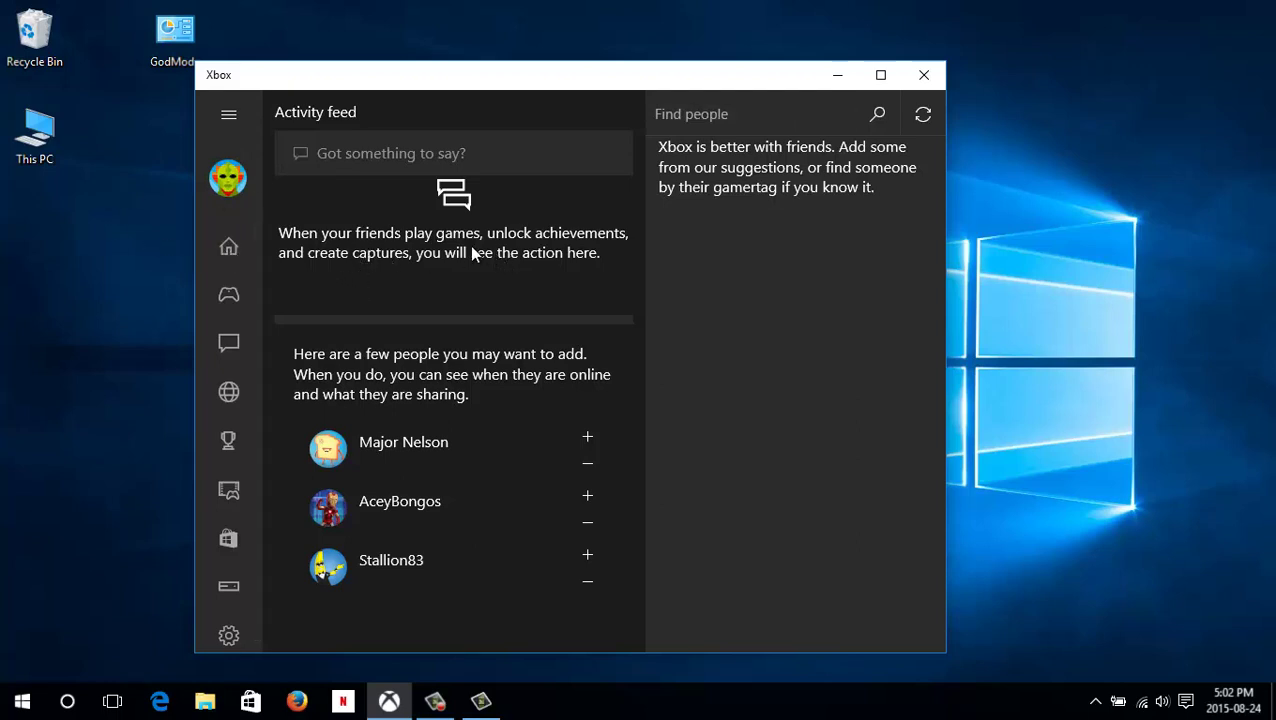
Step: Find Microsoft Solitaire Collection under My games, go back, and launch it with Play
left_click(233, 118)
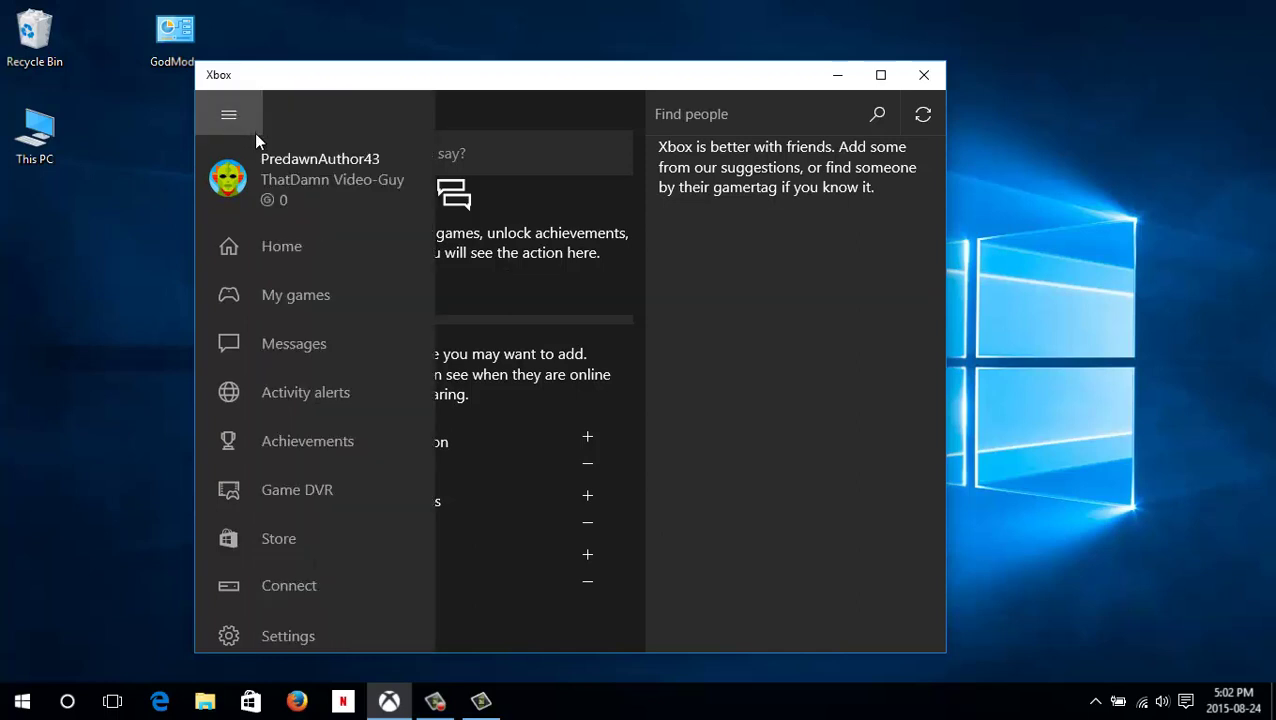
left_click(348, 297)
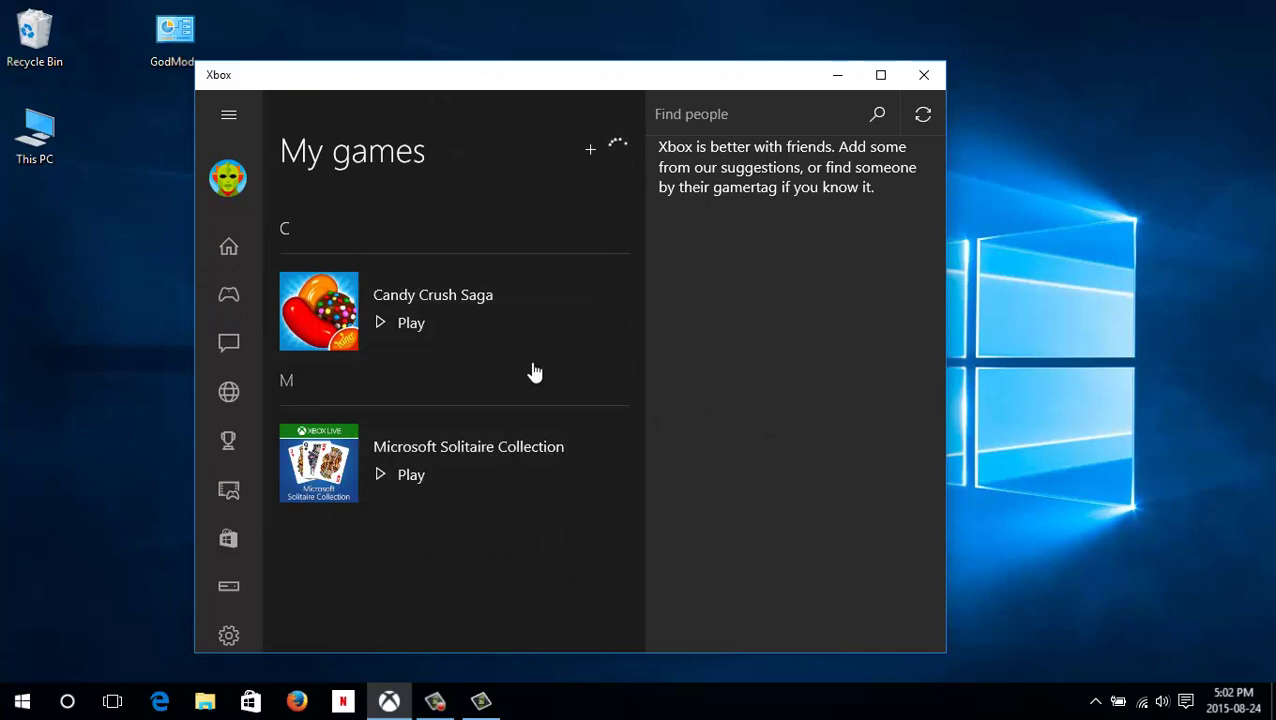
left_click(566, 457)
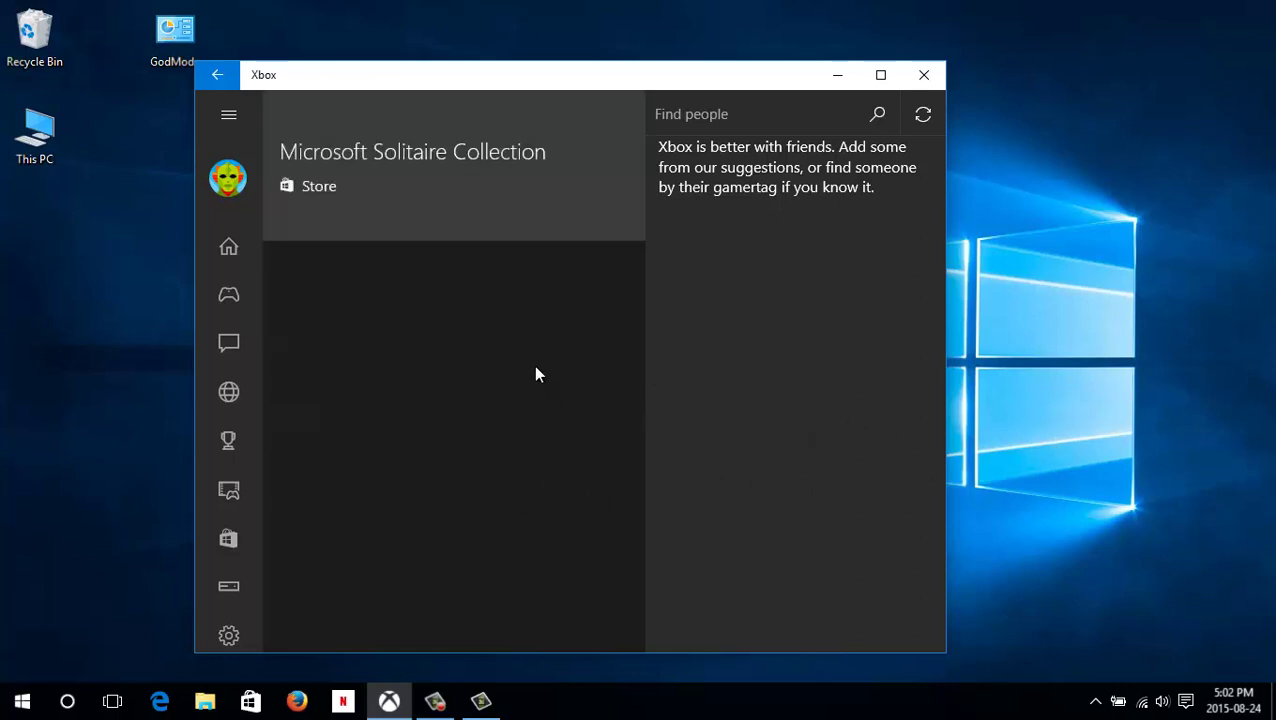
key("BackSpace")
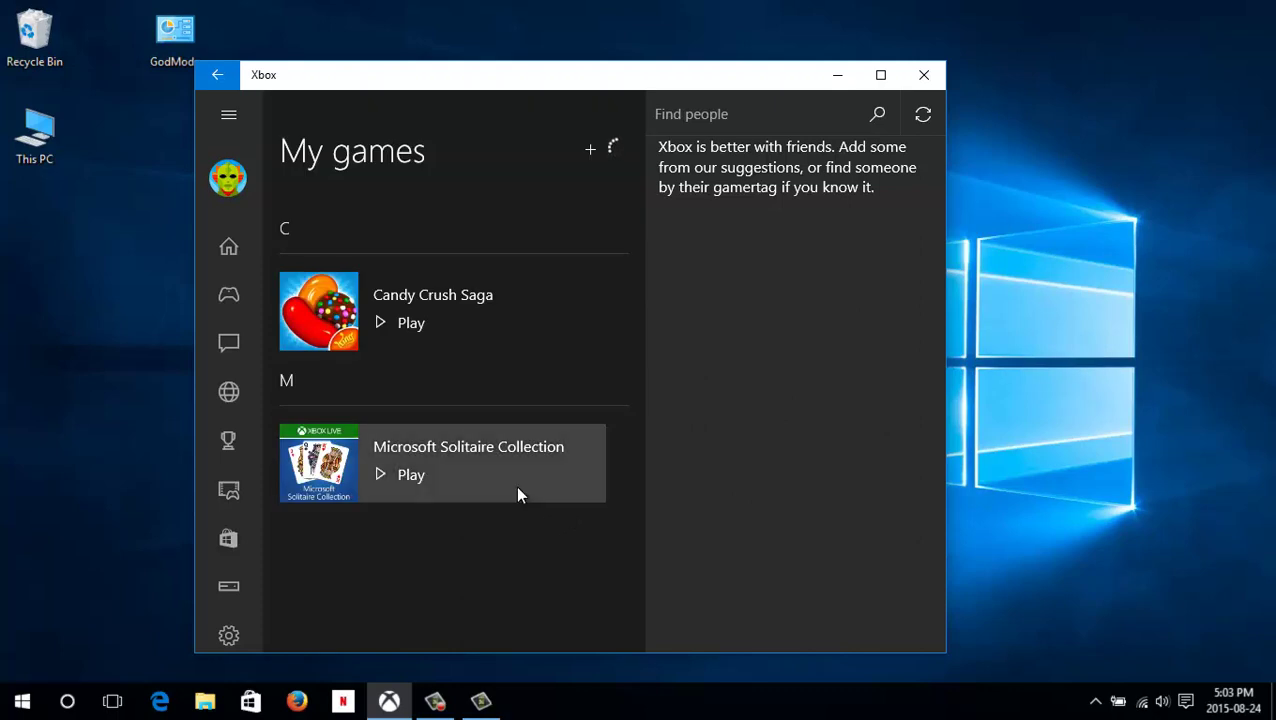
left_click(419, 487)
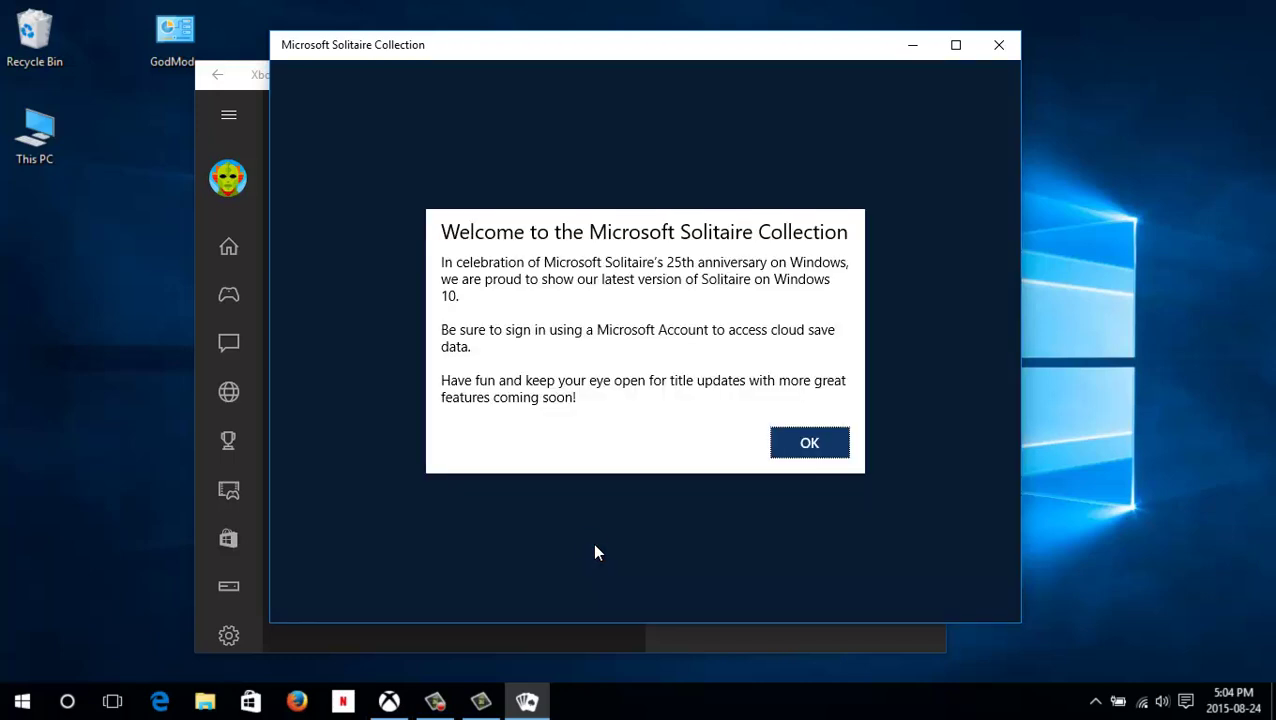
Step: Dismiss the Solitaire welcome, allow Xbox Live sign-in, and start a Klondike game
key("Return")
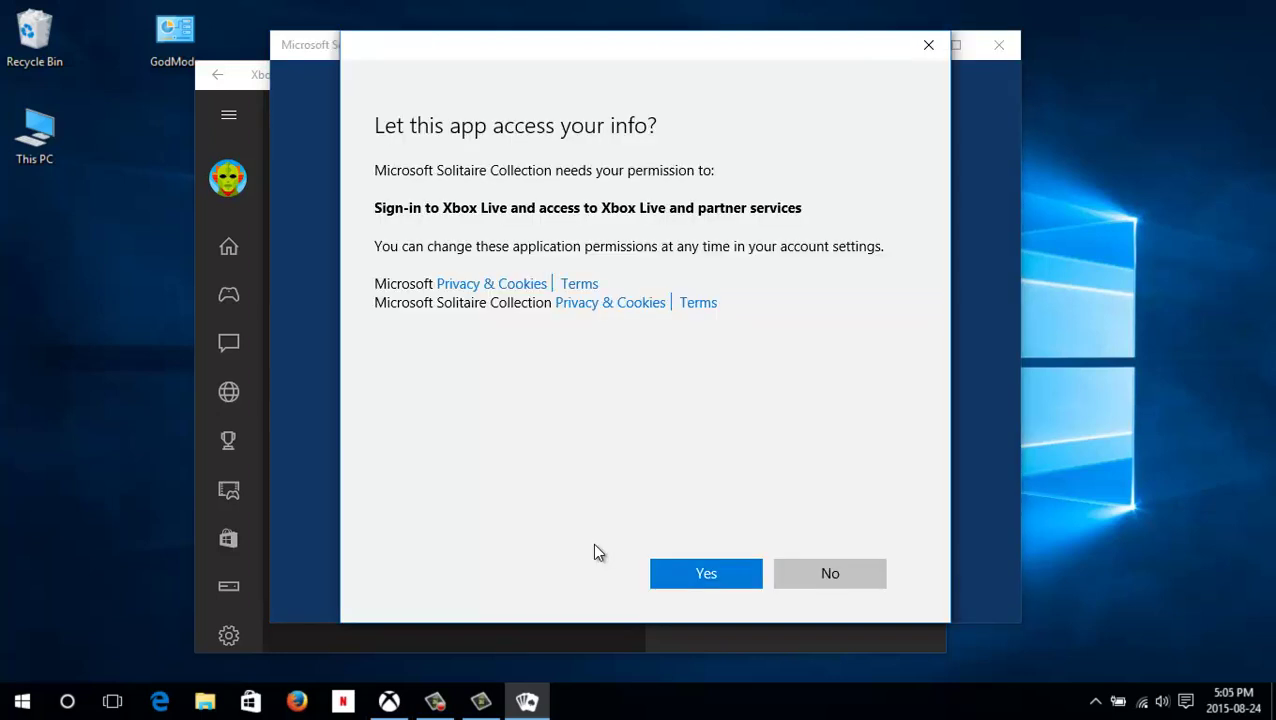
key("Return")
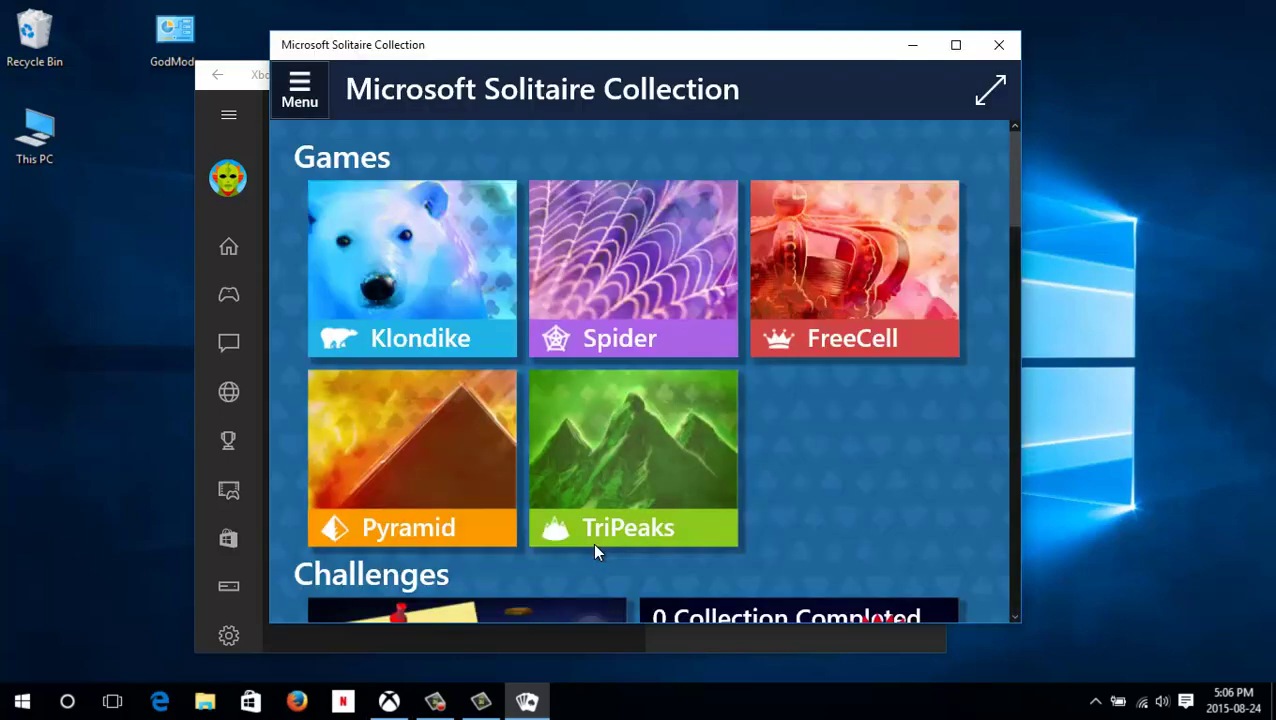
key("Return")
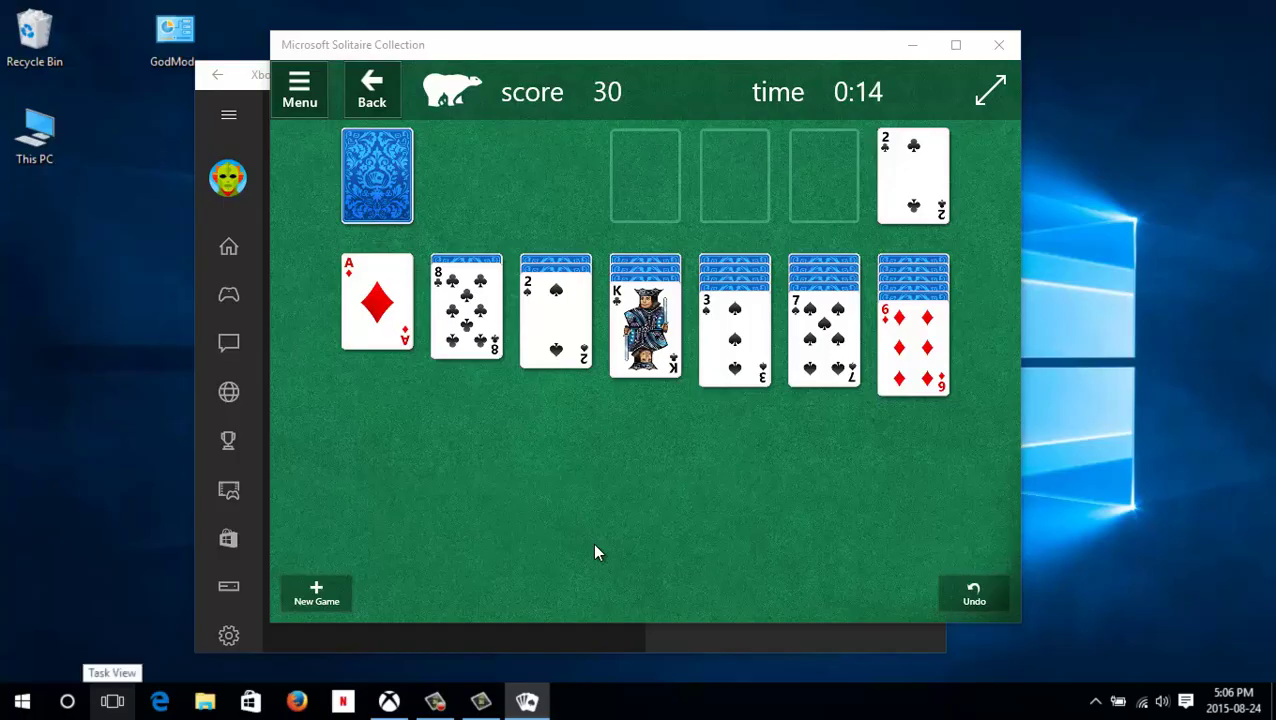
Step: Create a new virtual desktop, launch a pinned app there, then return to Desktop 1
key("super+Tab")
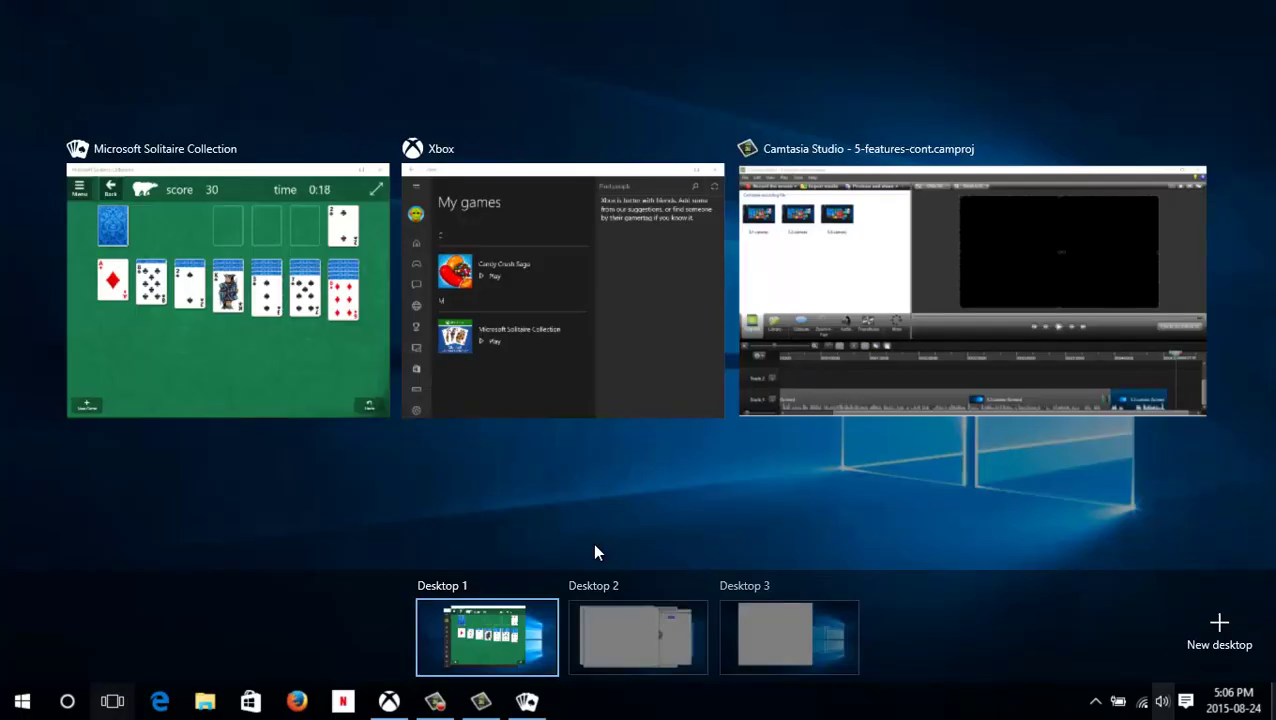
key("ctrl+super+d")
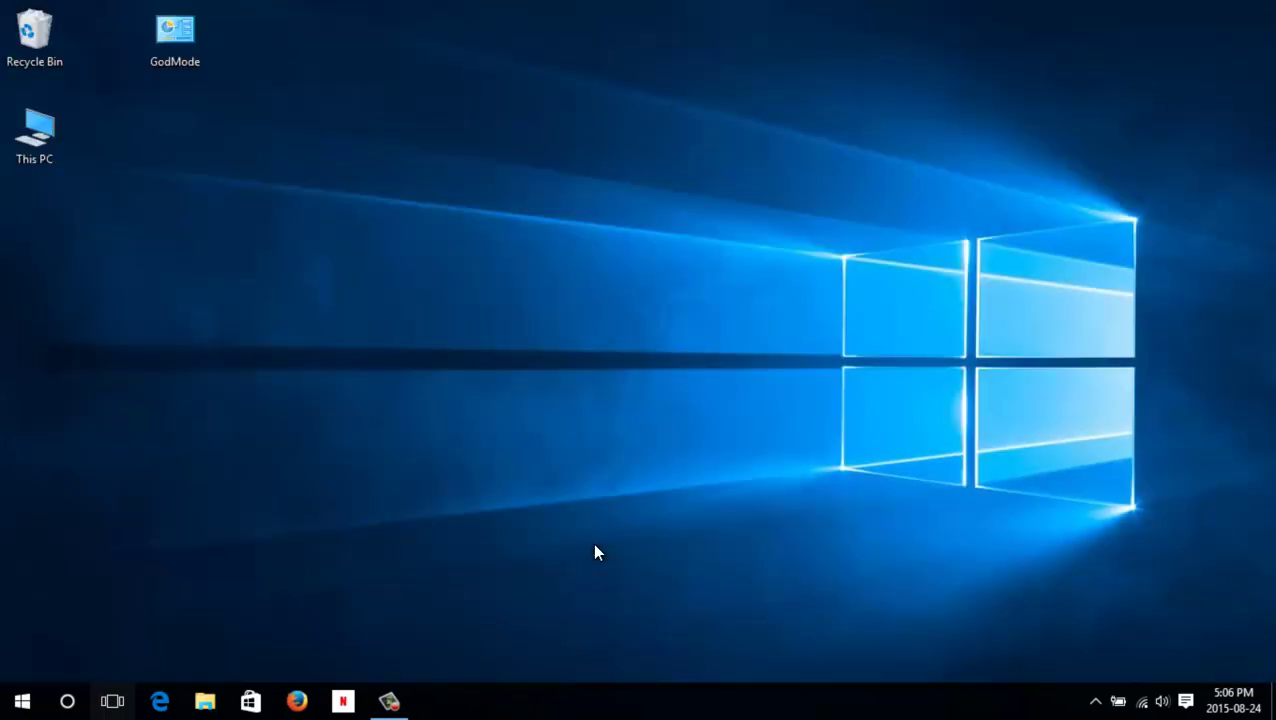
key("Right")
key("Right")
key("Right")
key("Right")
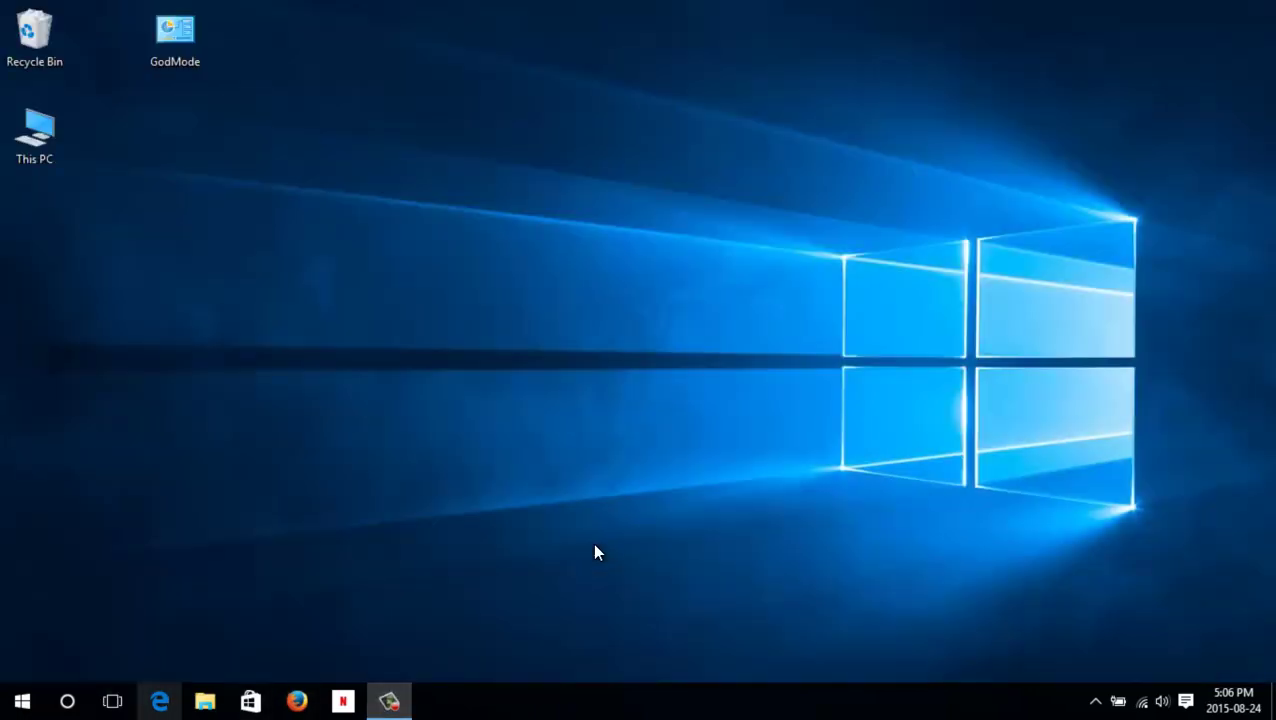
key("Right")
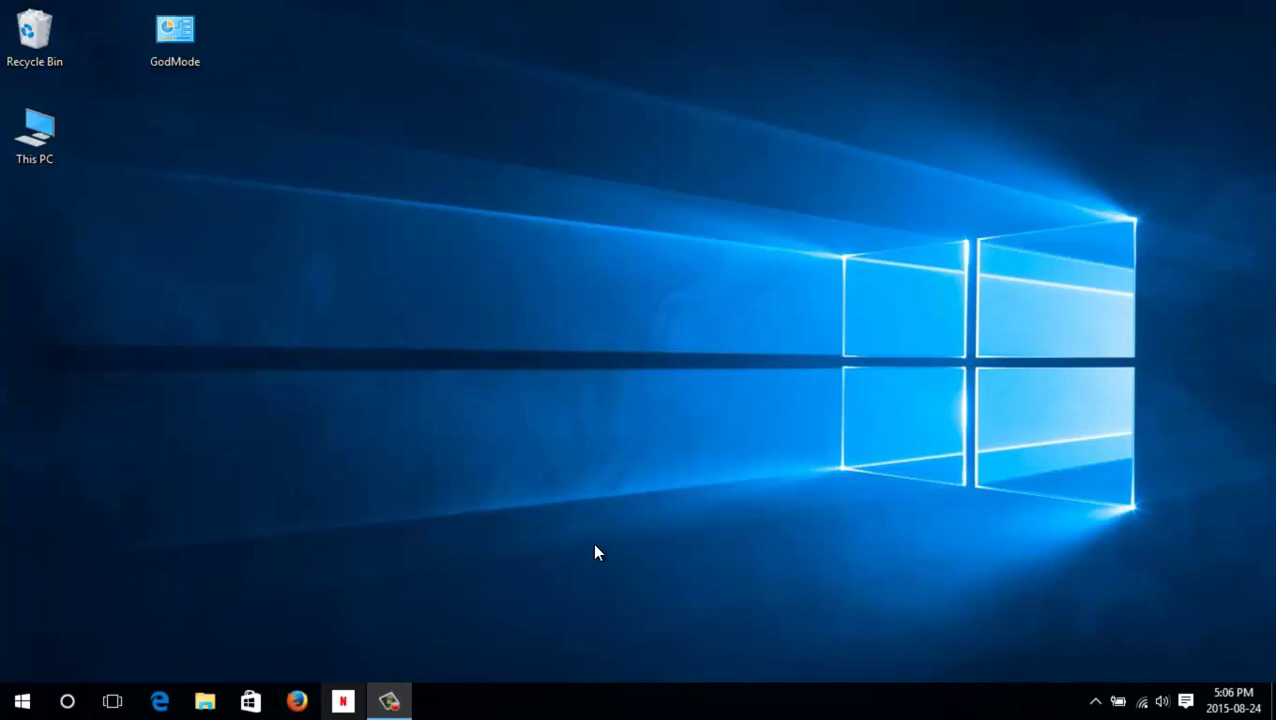
key("Return")
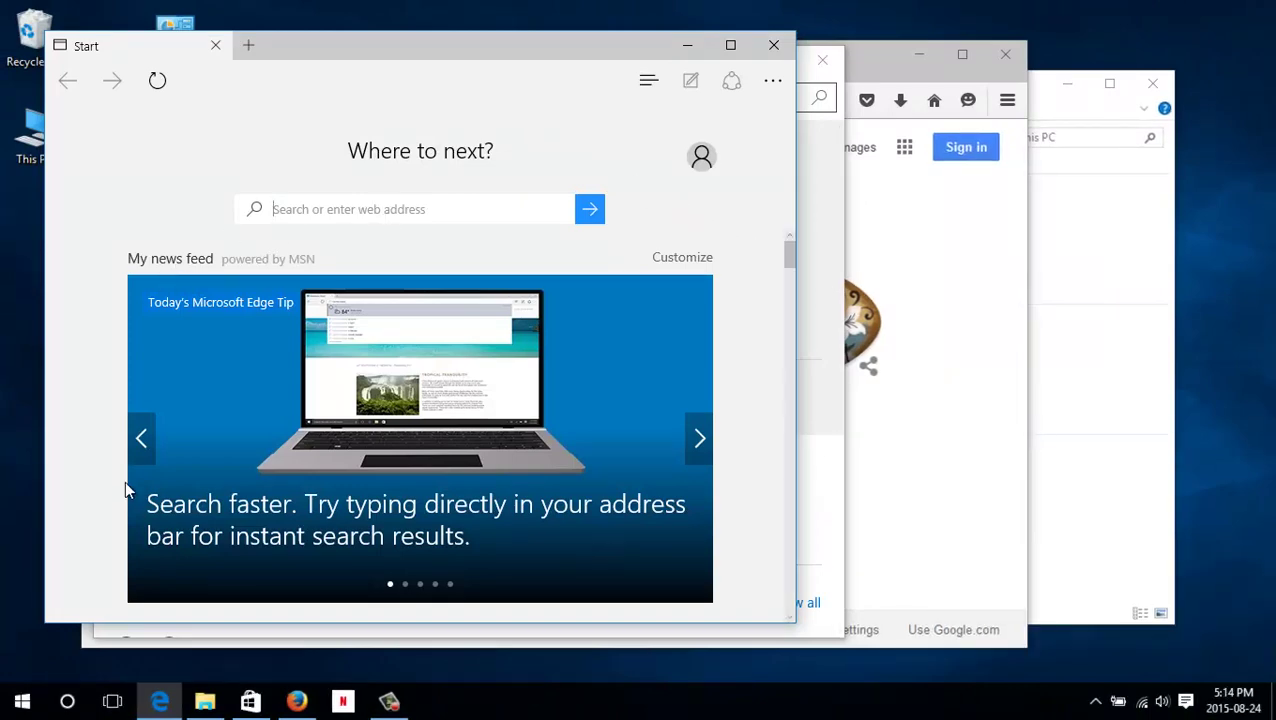
left_click(116, 705)
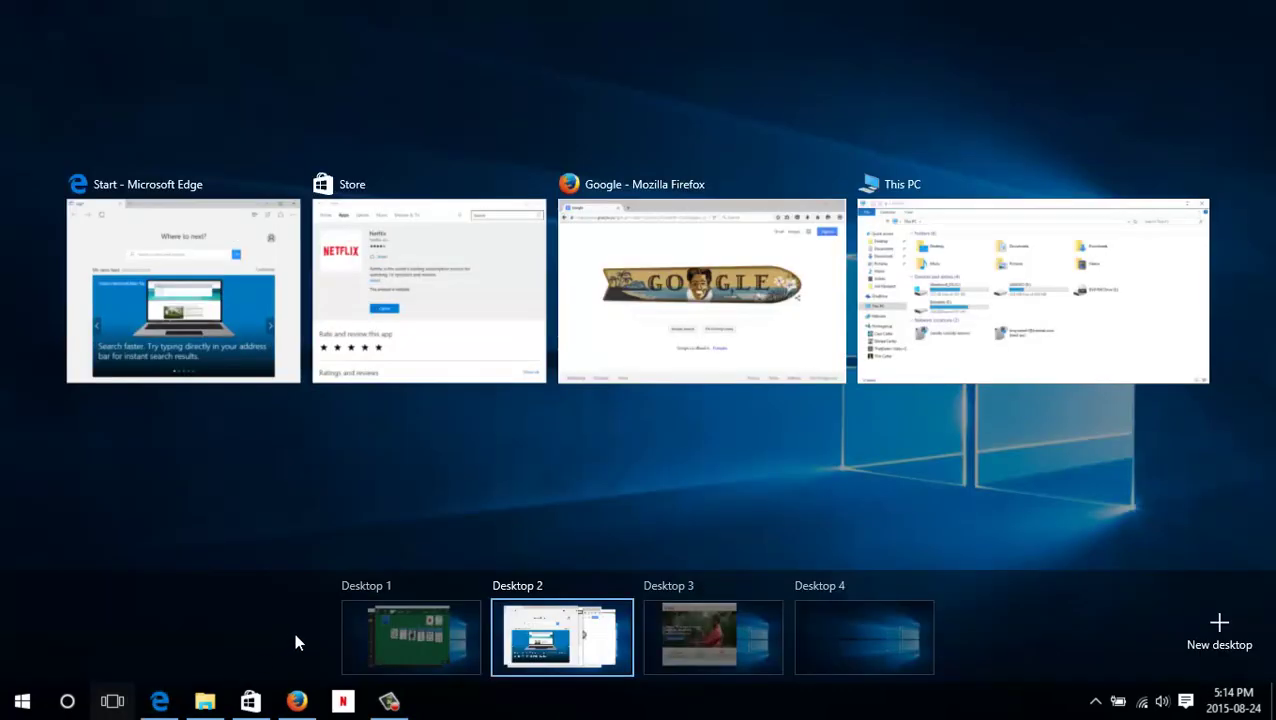
left_click(378, 638)
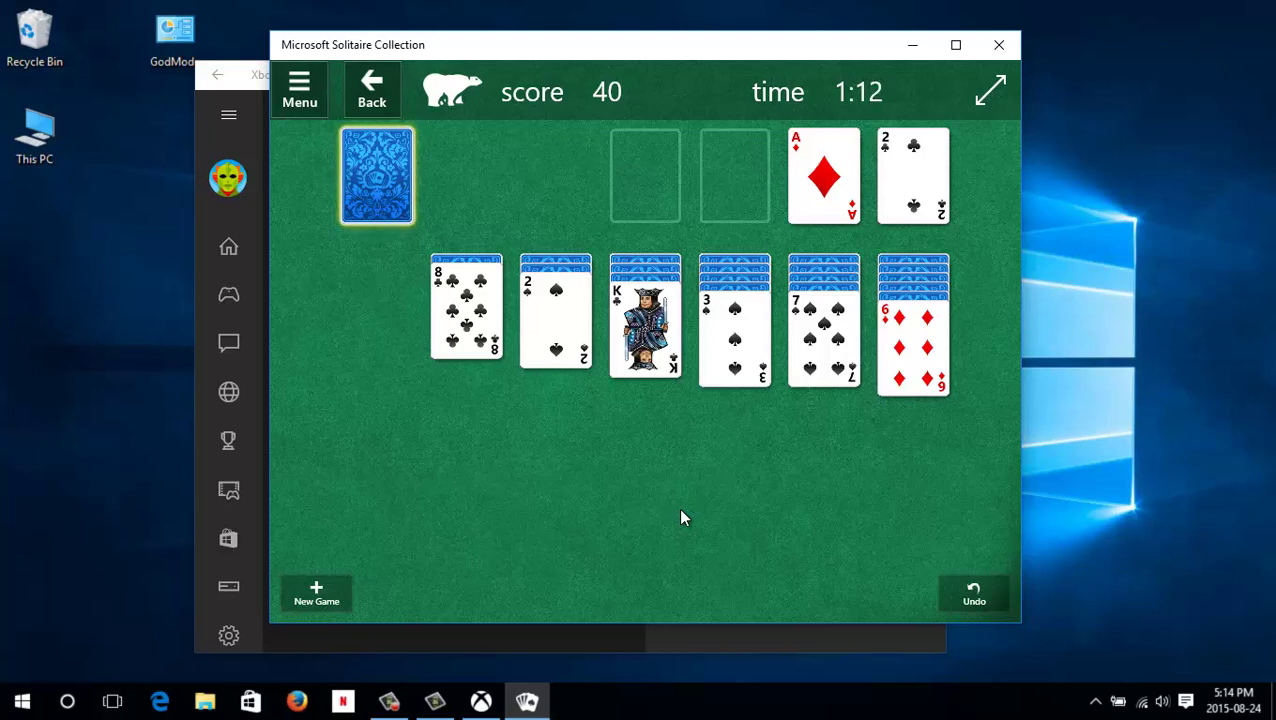
Step: Record and stop a short Game bar clip of Solitaire, then view the Game bar settings
key("super+g")
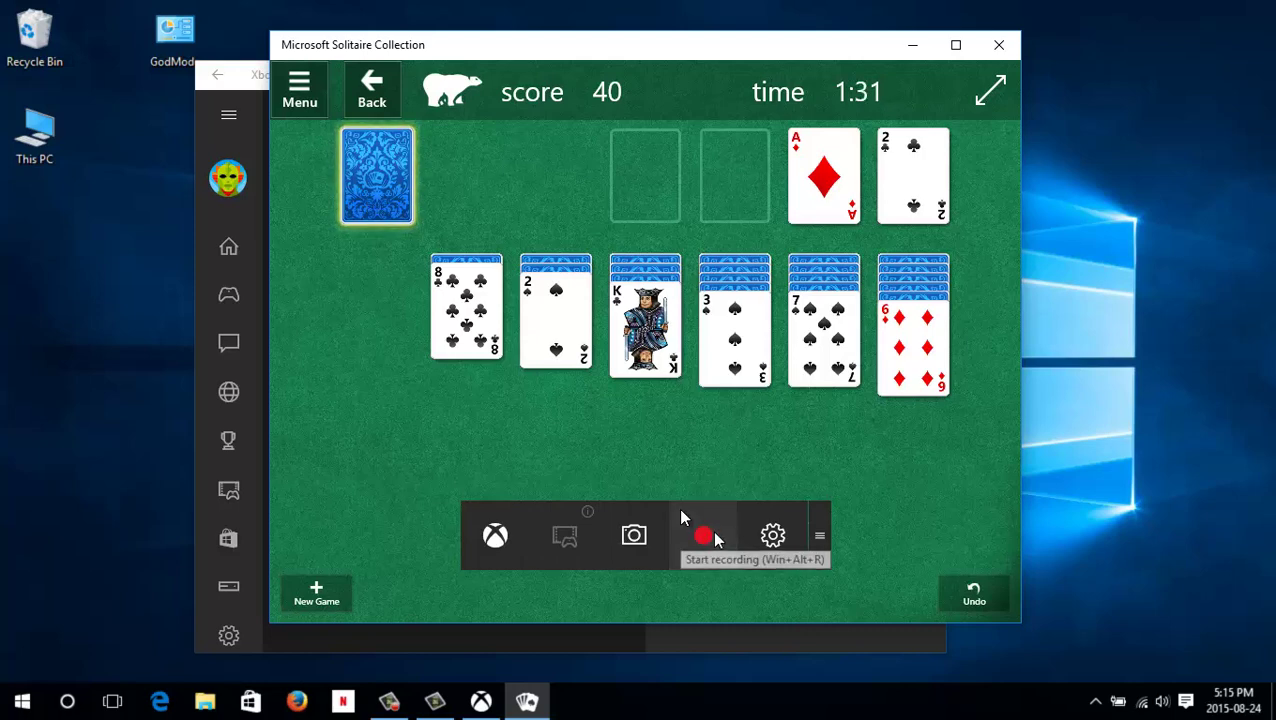
left_click(713, 538)
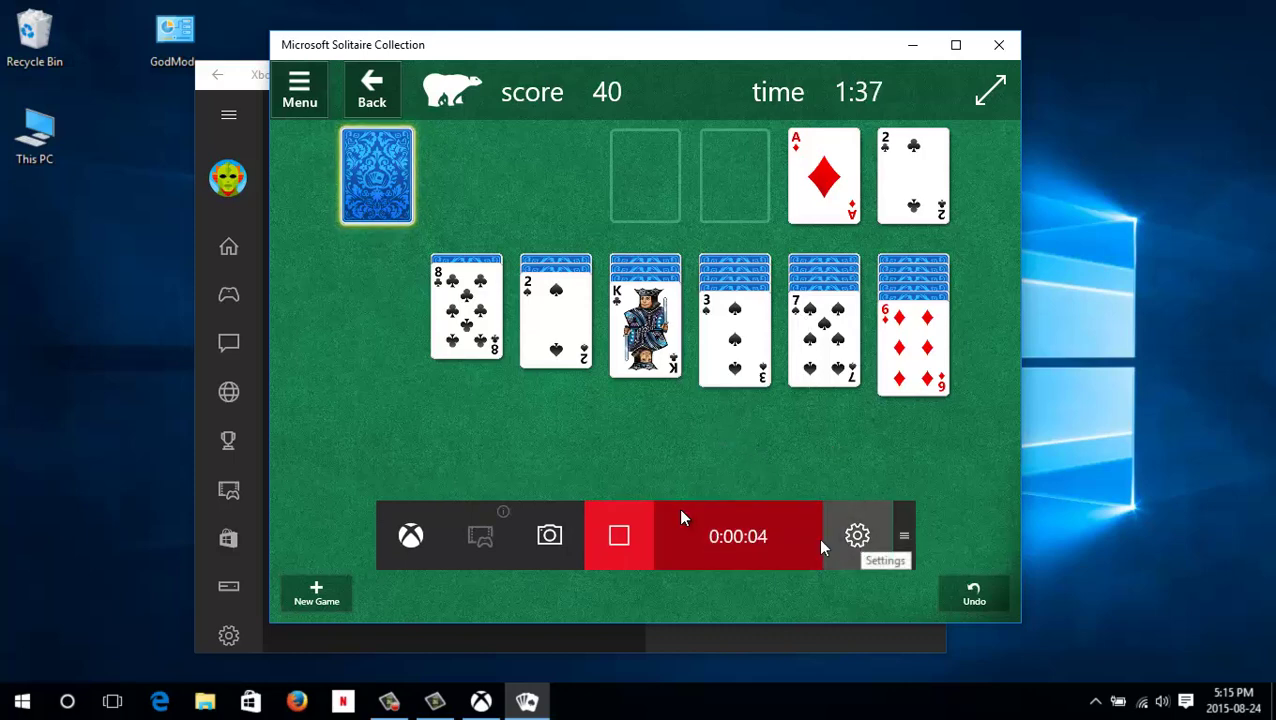
left_click(673, 542)
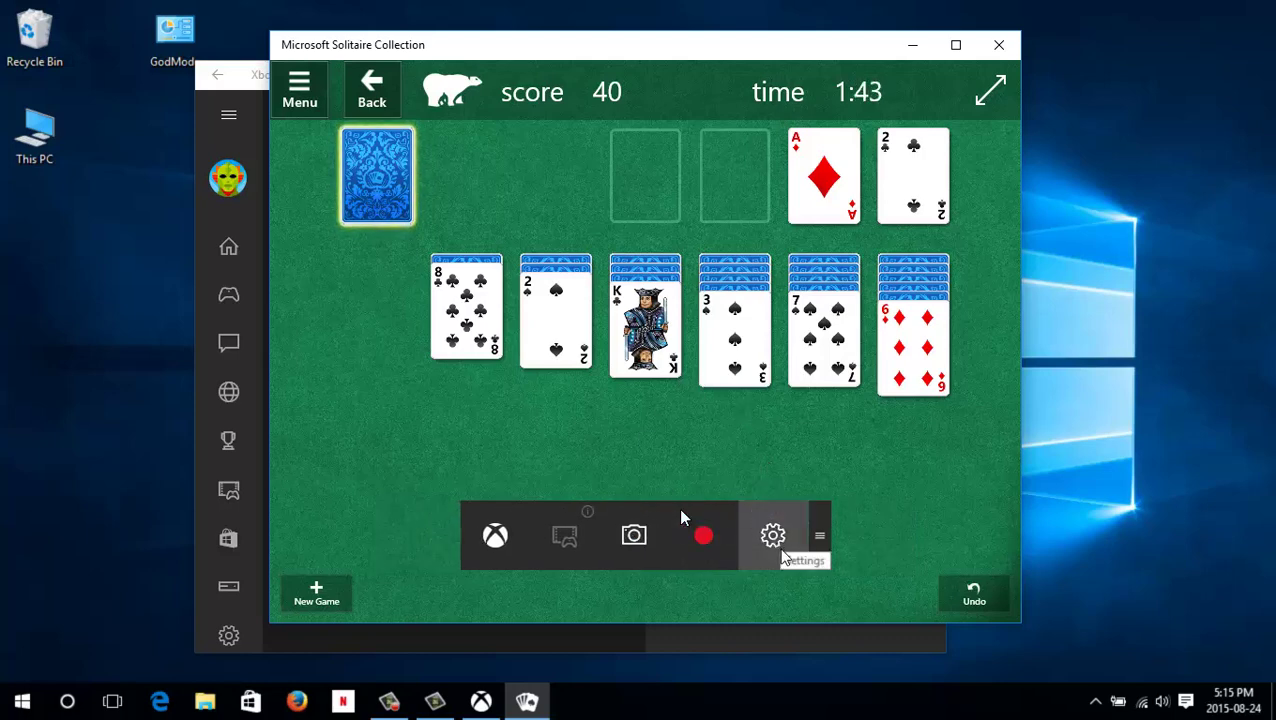
left_click(783, 557)
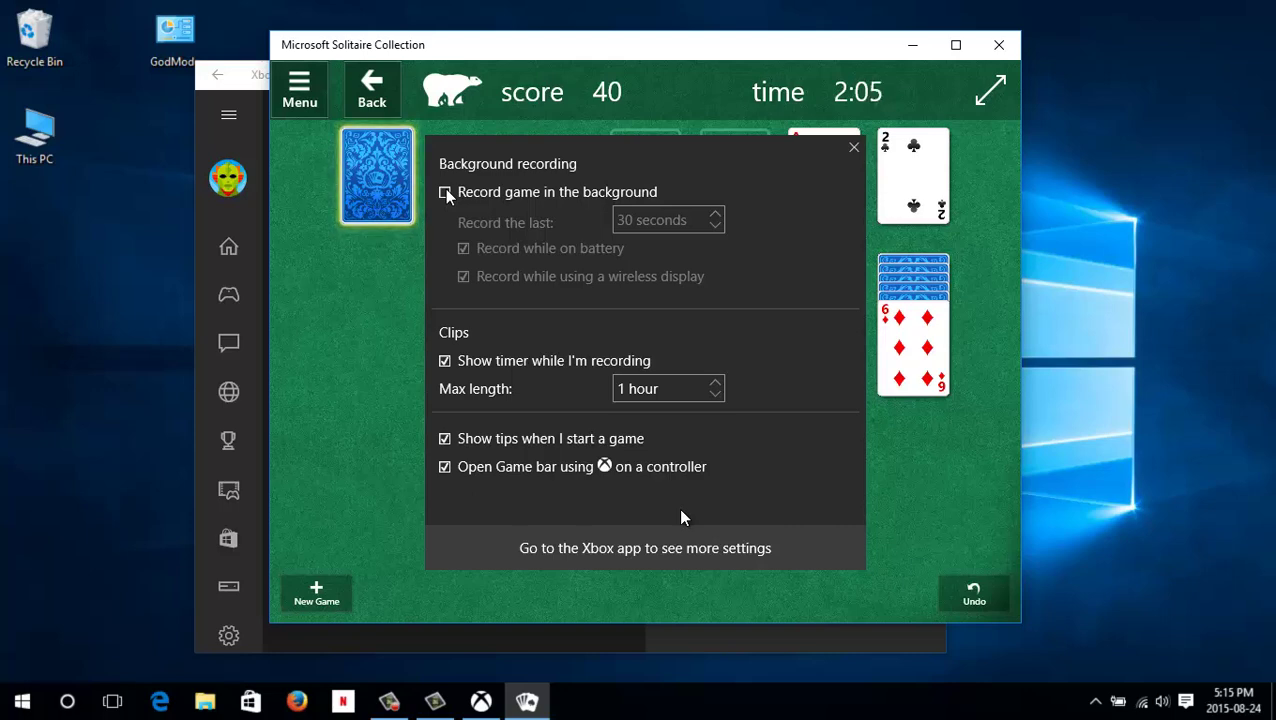
Step: Turn 'Record game in the background' on, then off again, and close the Game bar settings
left_click(445, 193)
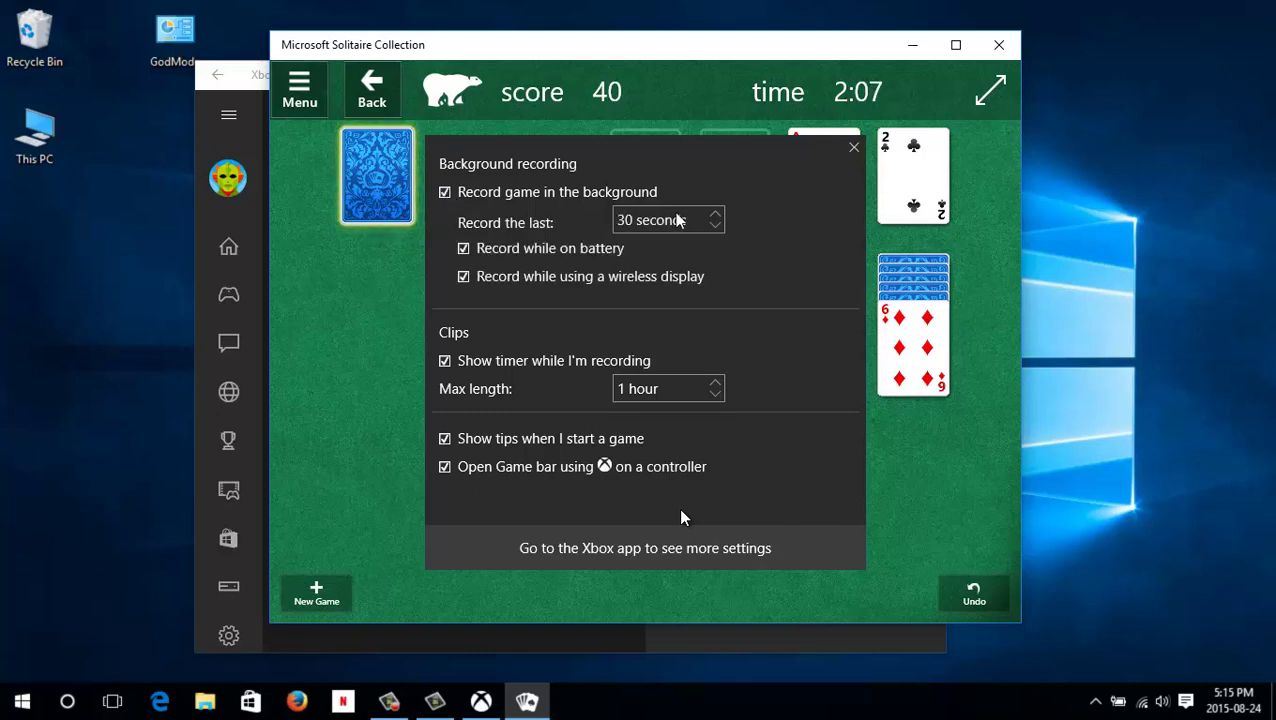
left_click(459, 200)
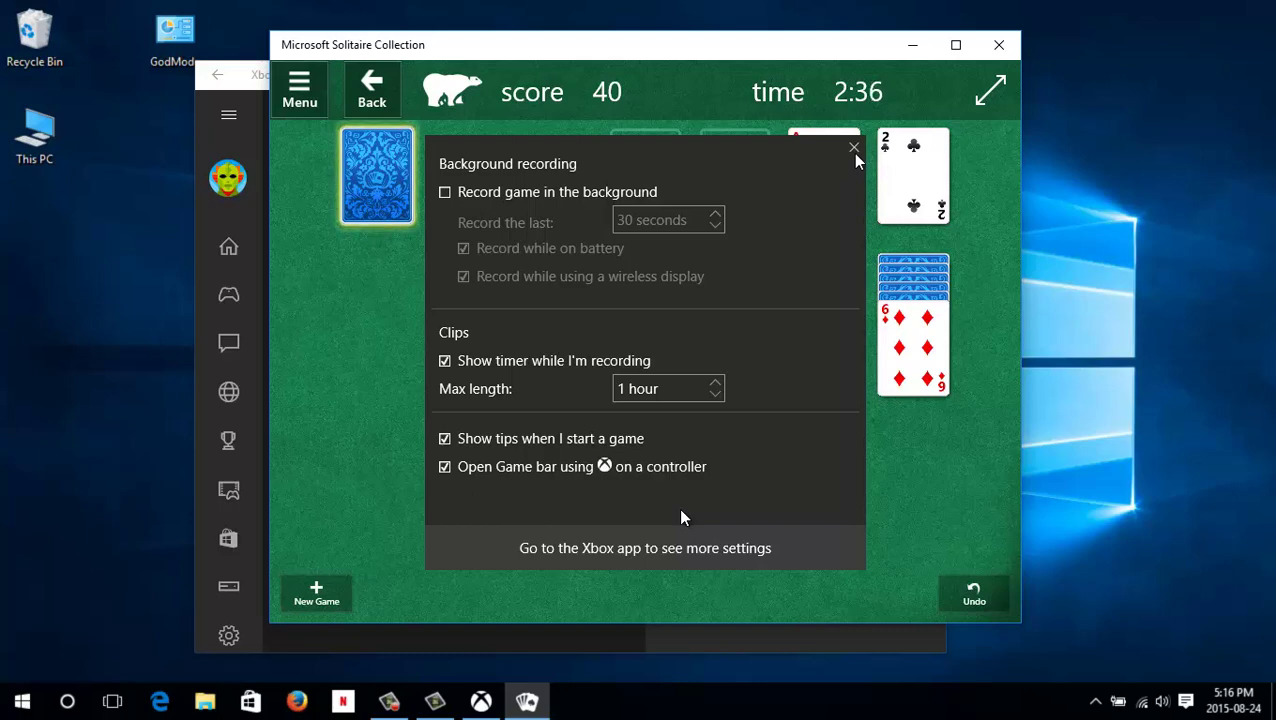
left_click(854, 150)
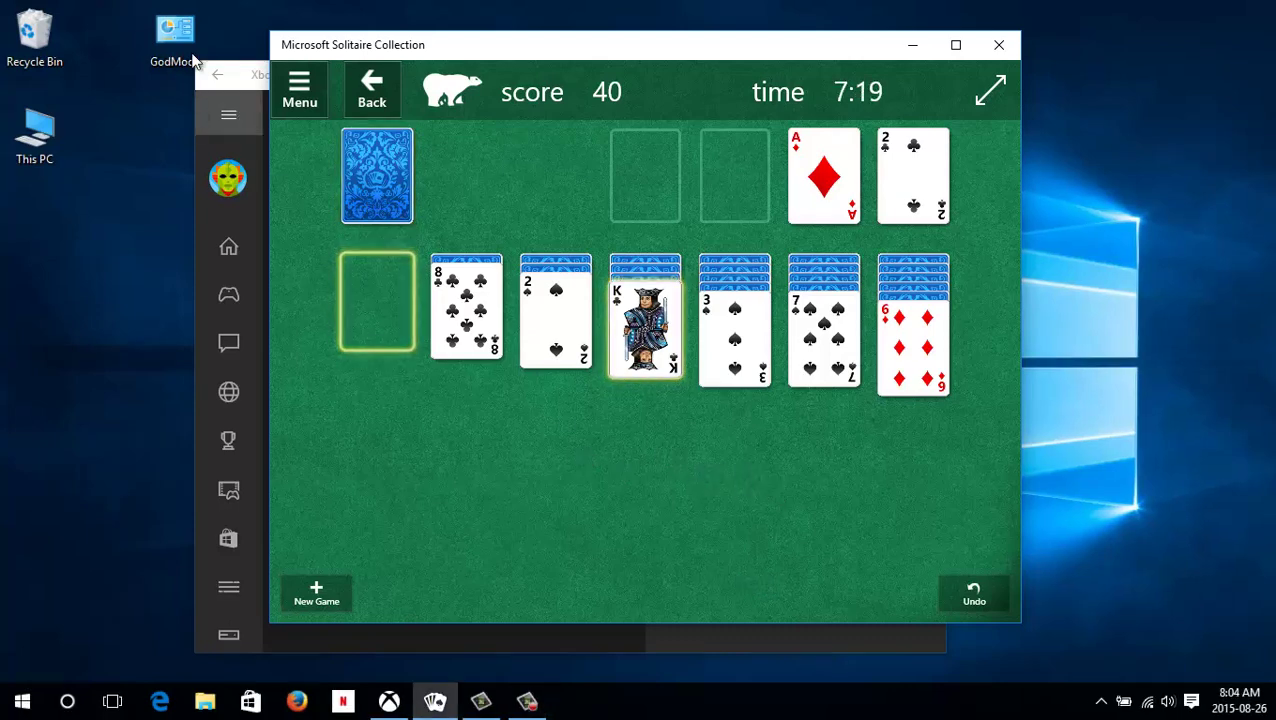
Step: Bring the Xbox app forward, expand its navigation menu and open the Game DVR section
left_click(196, 125)
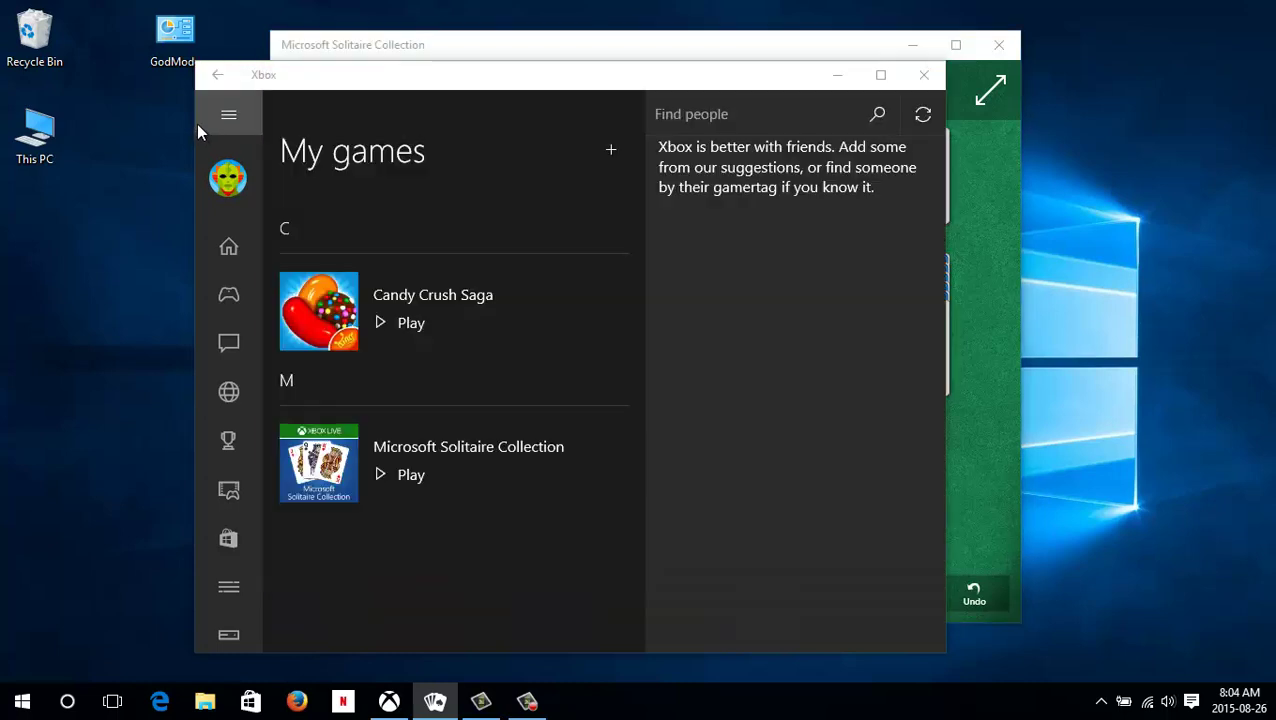
left_click(228, 114)
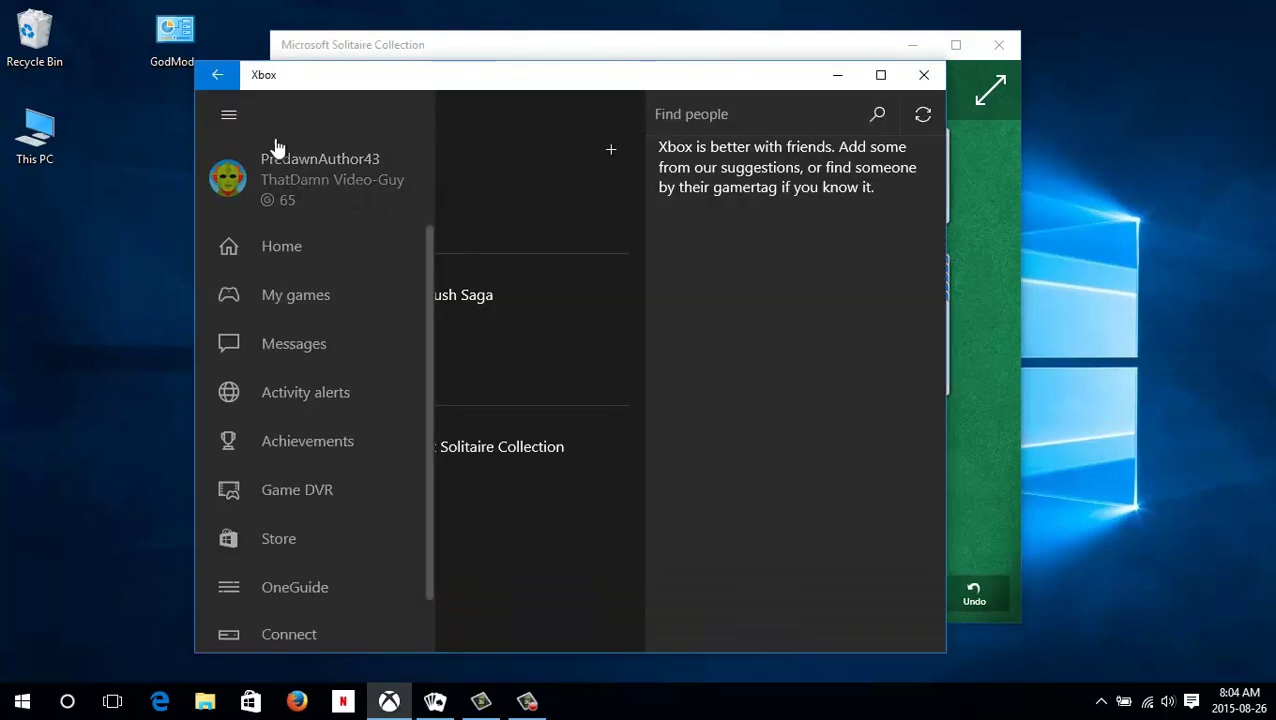
left_click(337, 480)
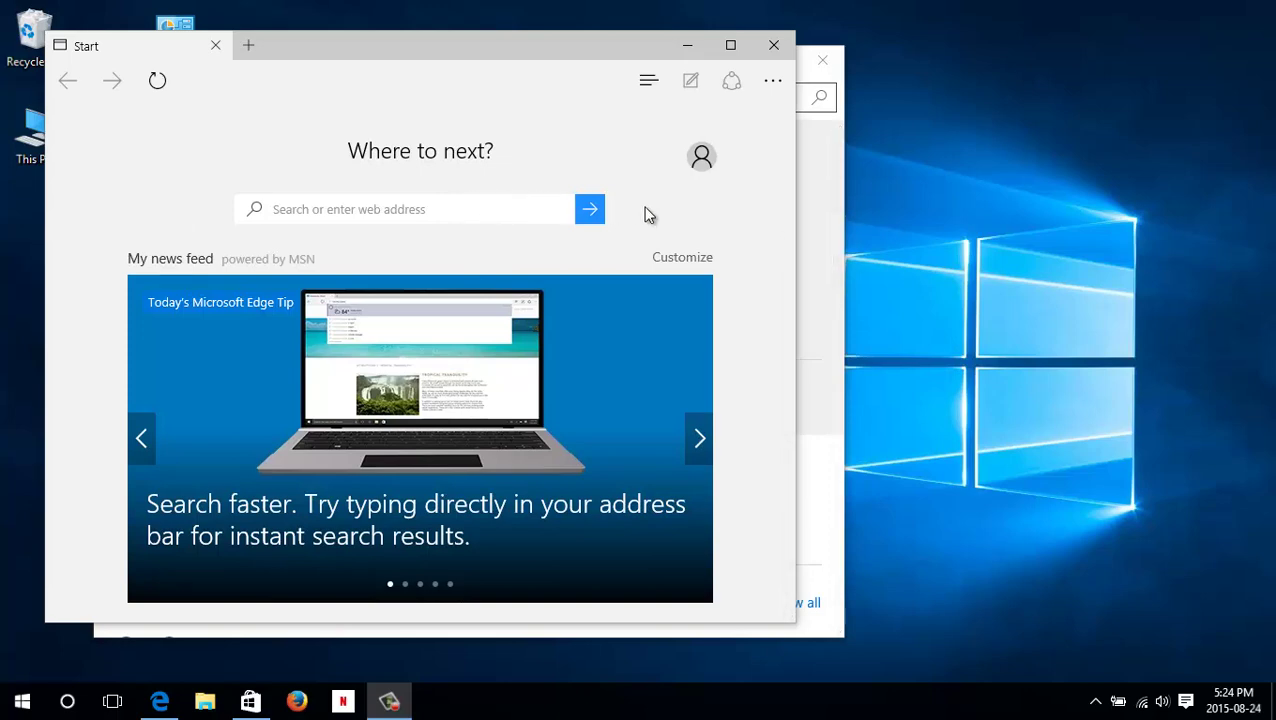
Step: Type 'ggggg' into a new untitled Notepad document
key("ctrl+i")
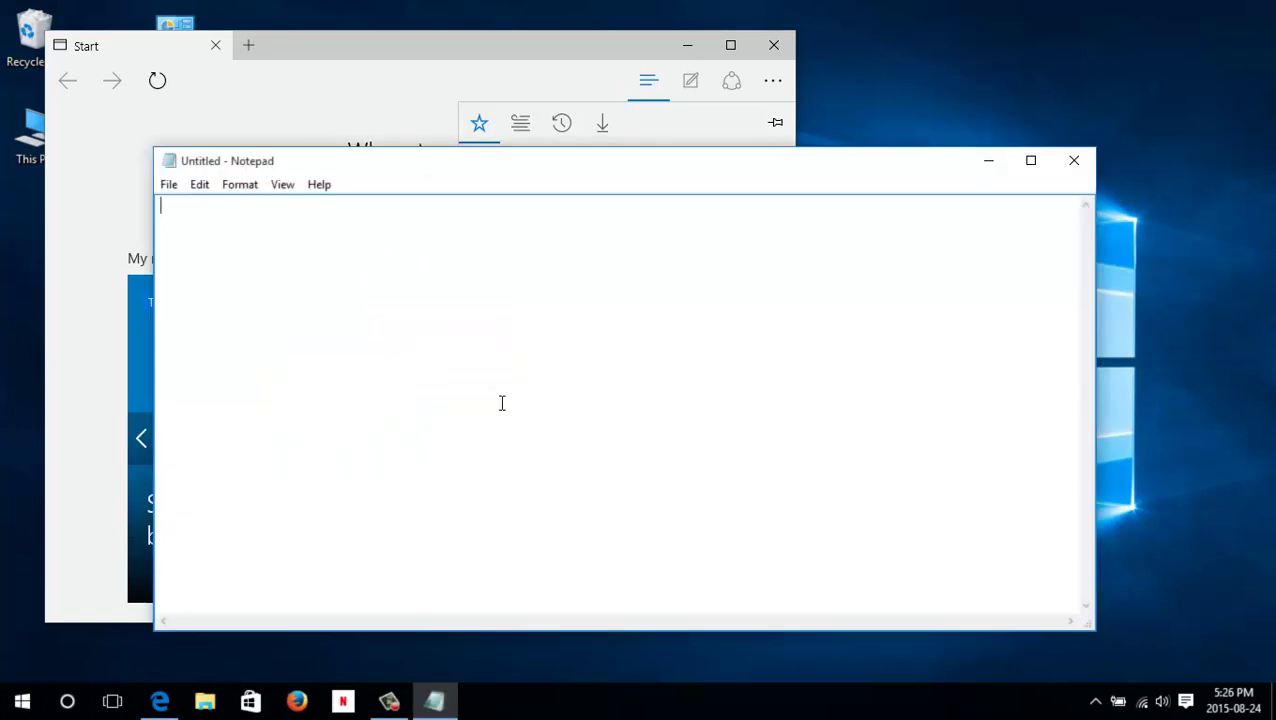
type("ggggg")
Step: Print the Notepad note using the Microsoft Print to PDF printer
left_click(168, 184)
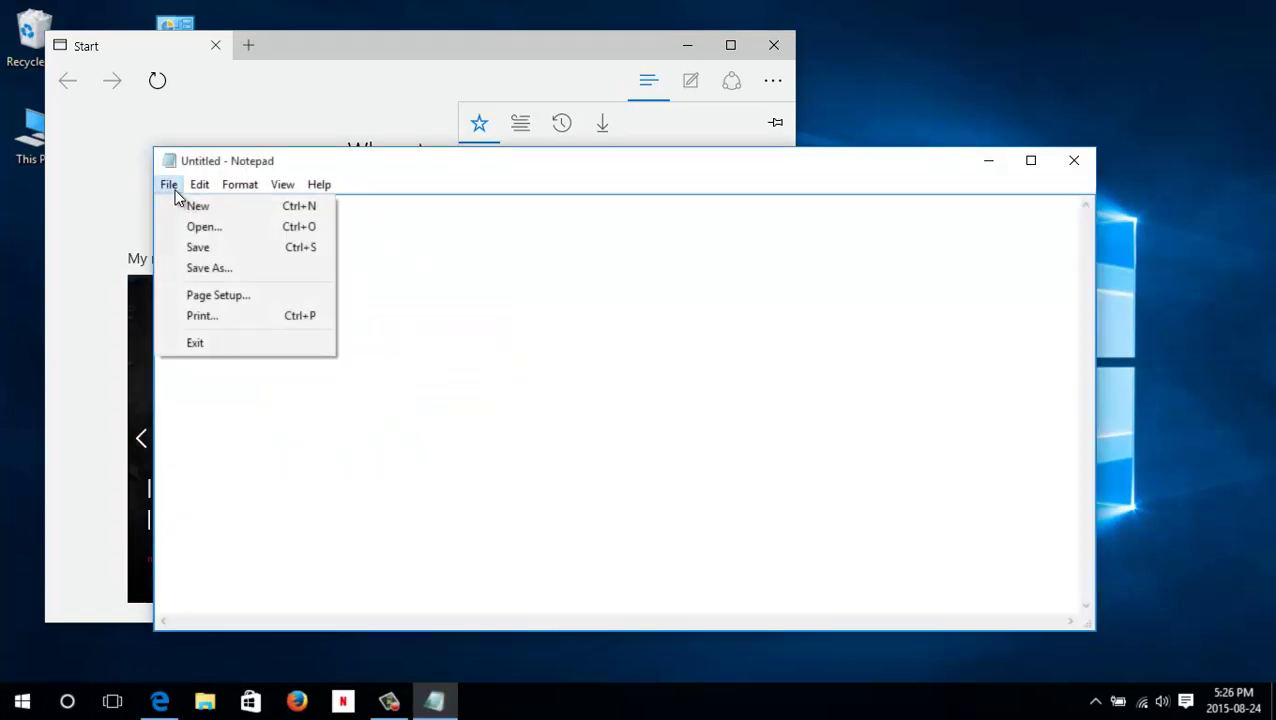
left_click(256, 314)
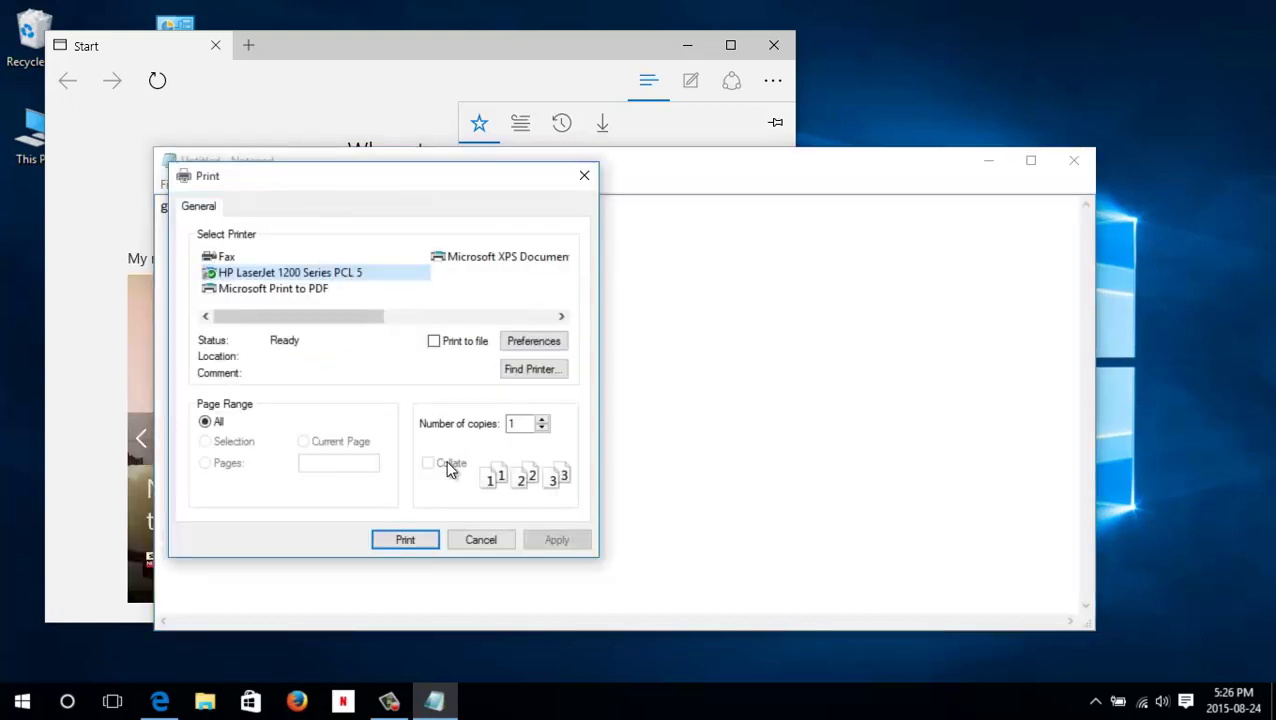
left_click(305, 290)
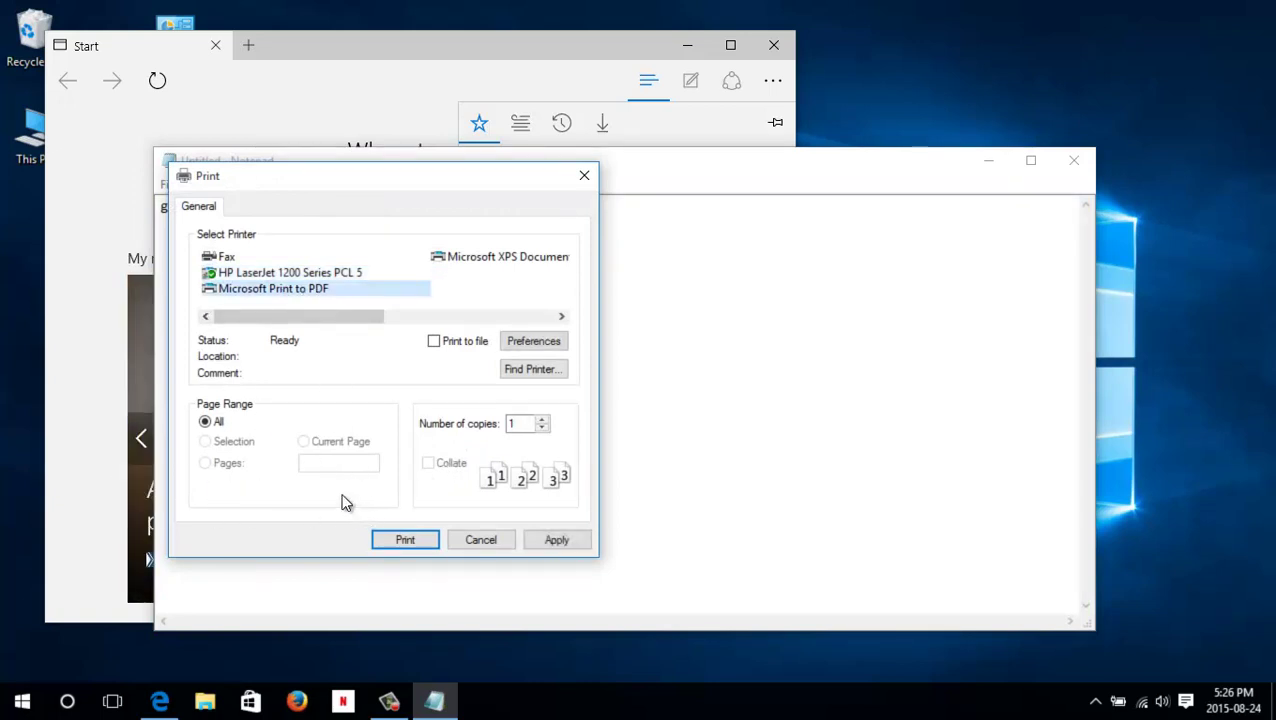
left_click(405, 541)
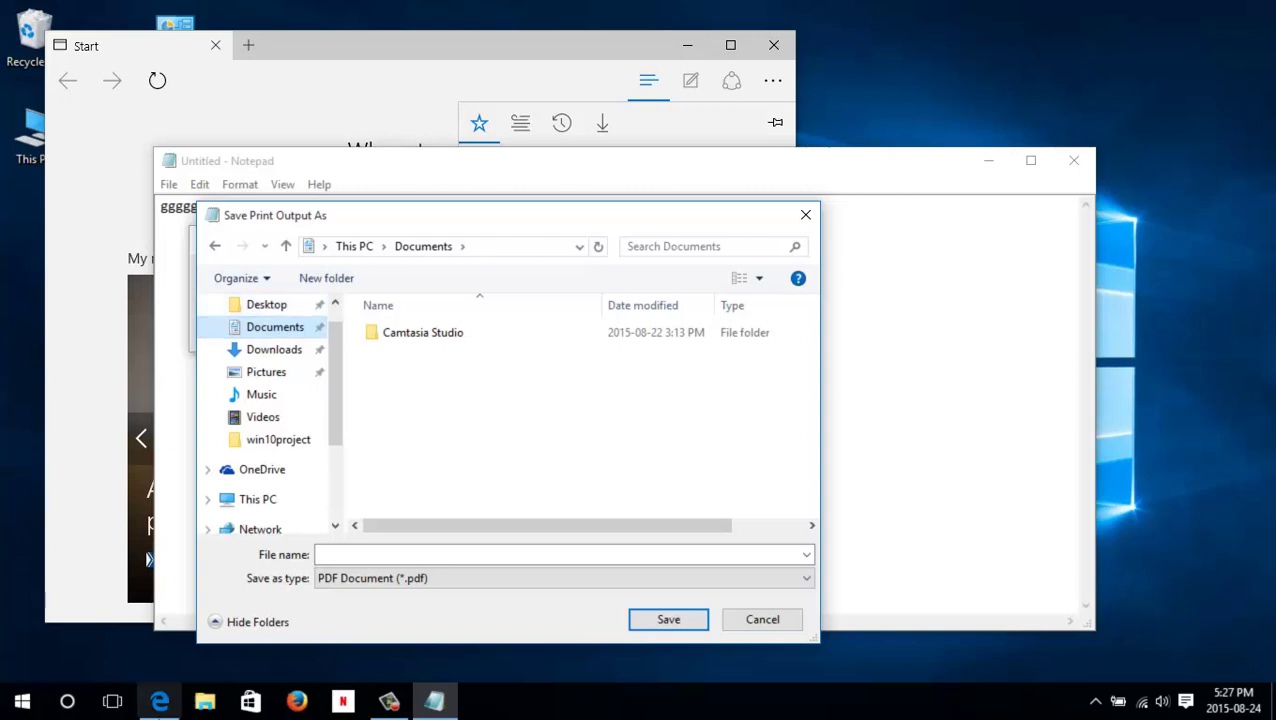
Step: Start naming the PDF output file 'tw' in the File name box
left_click(532, 550)
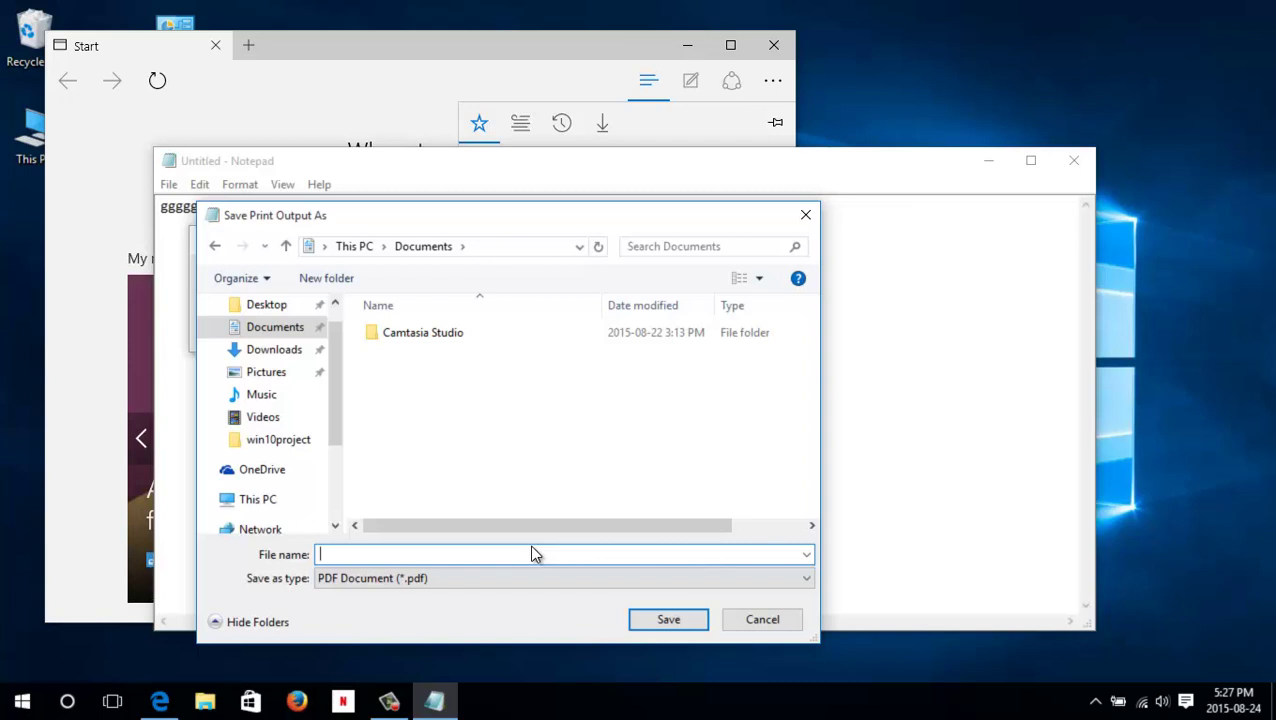
type("tw")
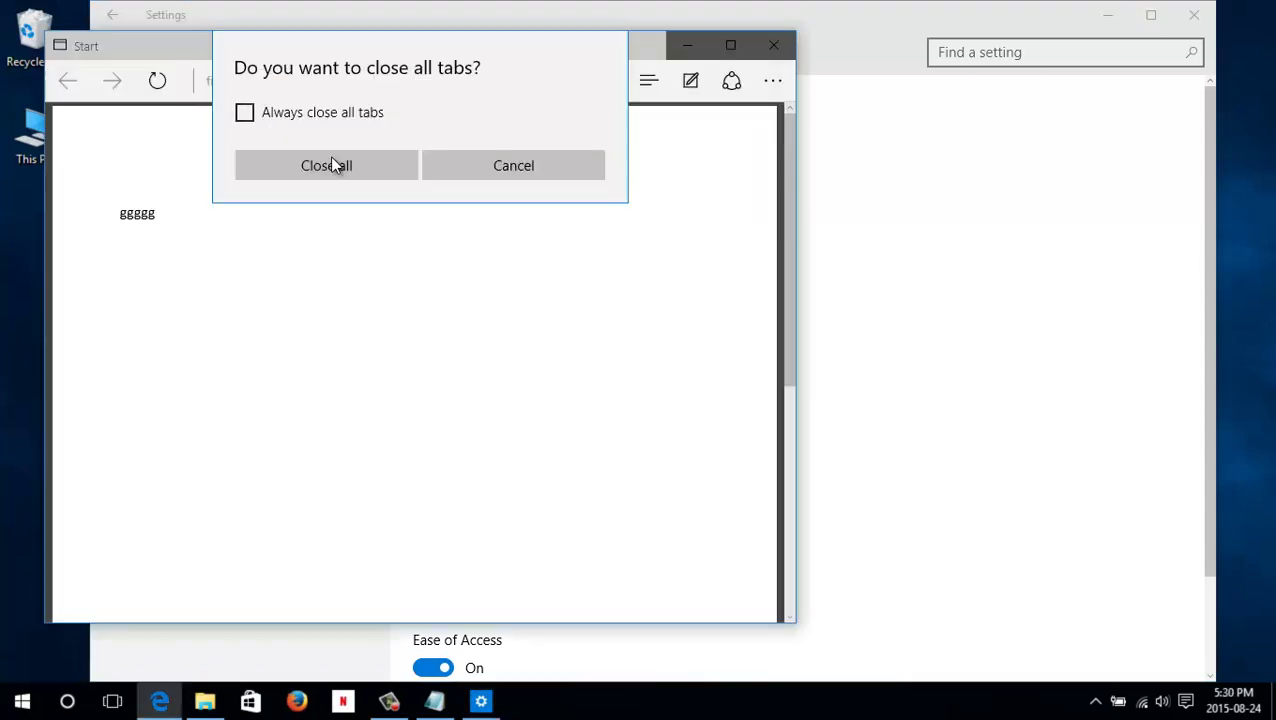
Step: Answer Edge's close-tabs prompt, close Settings and File Explorer, and close Notepad without saving
left_click(330, 160)
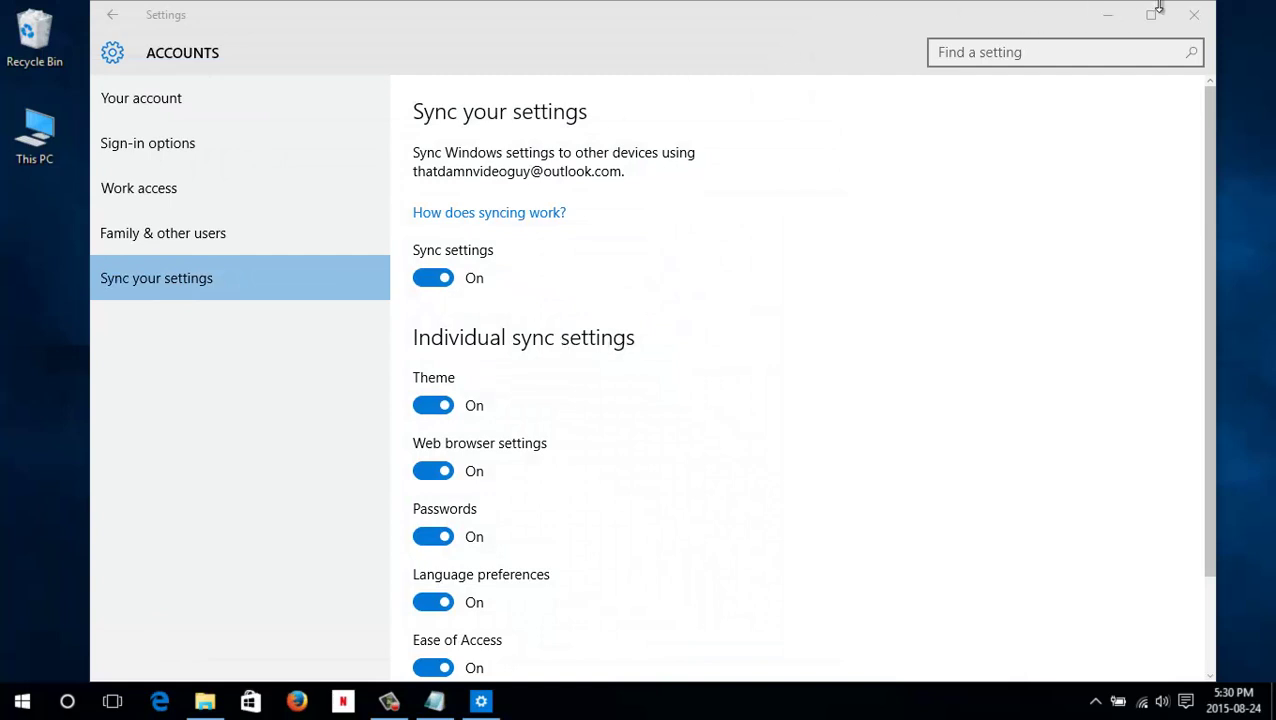
left_click(1200, 22)
left_click(1200, 22)
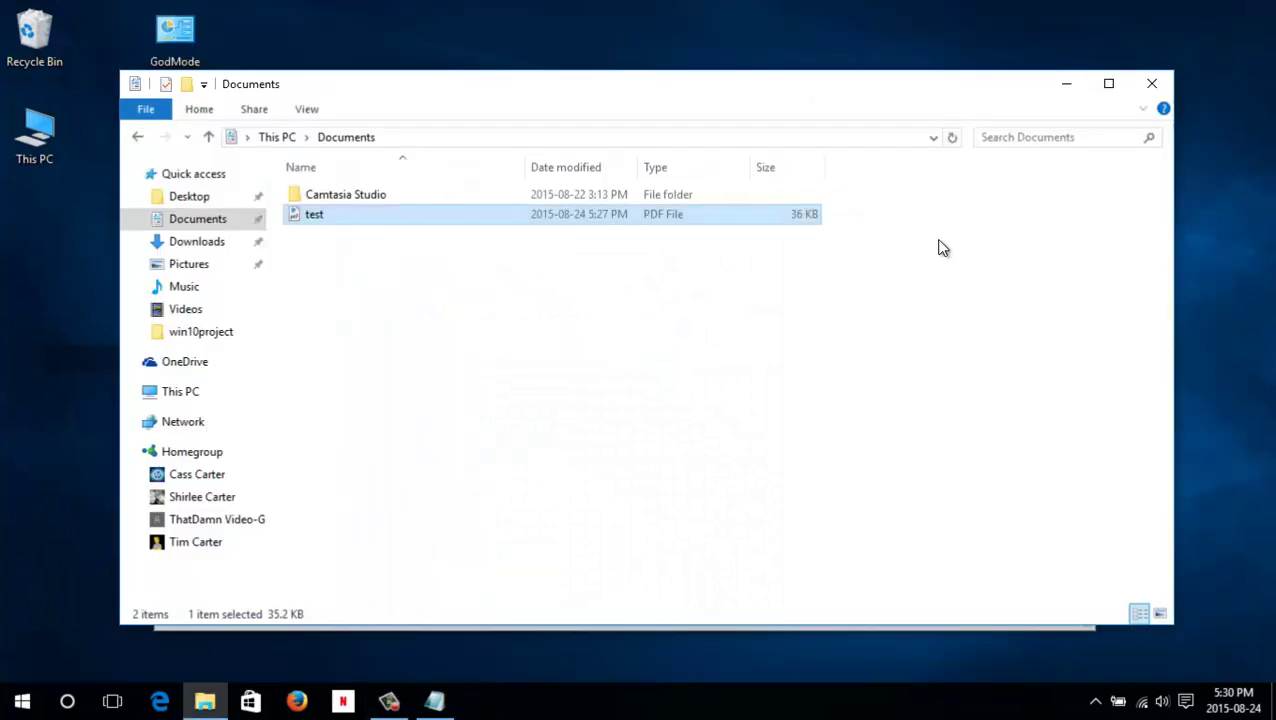
left_click(1151, 83)
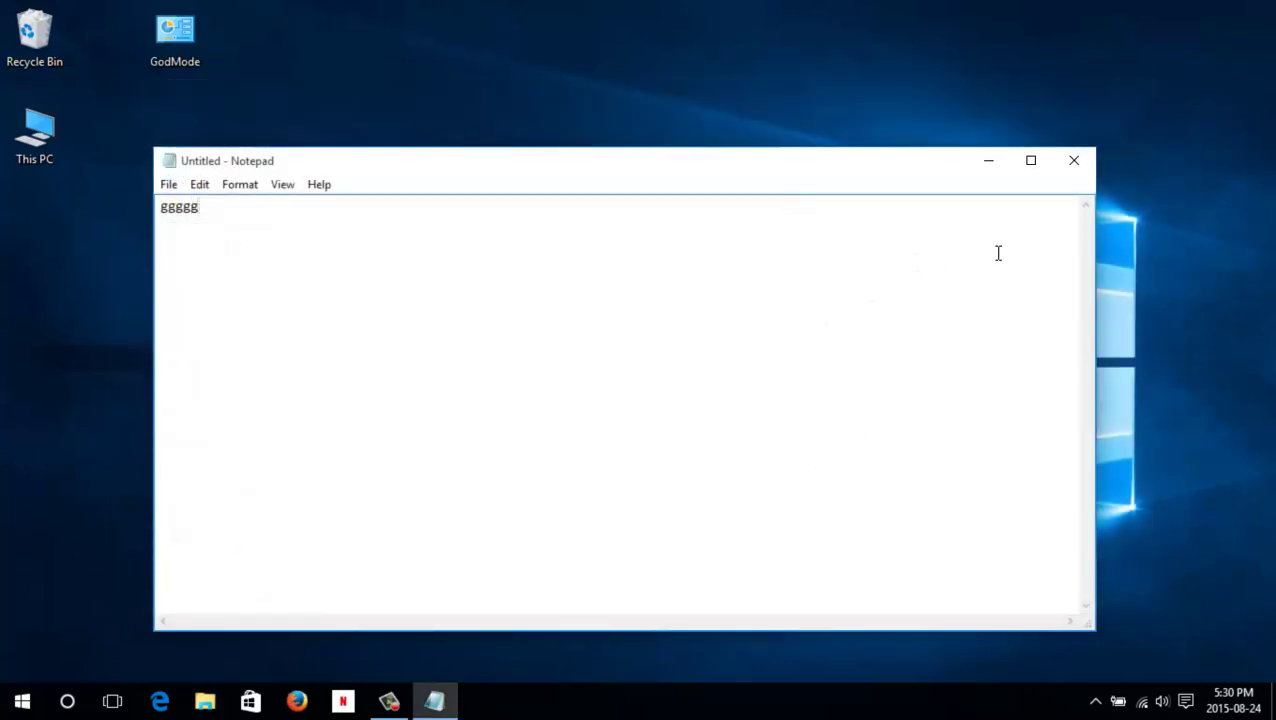
left_click(1074, 161)
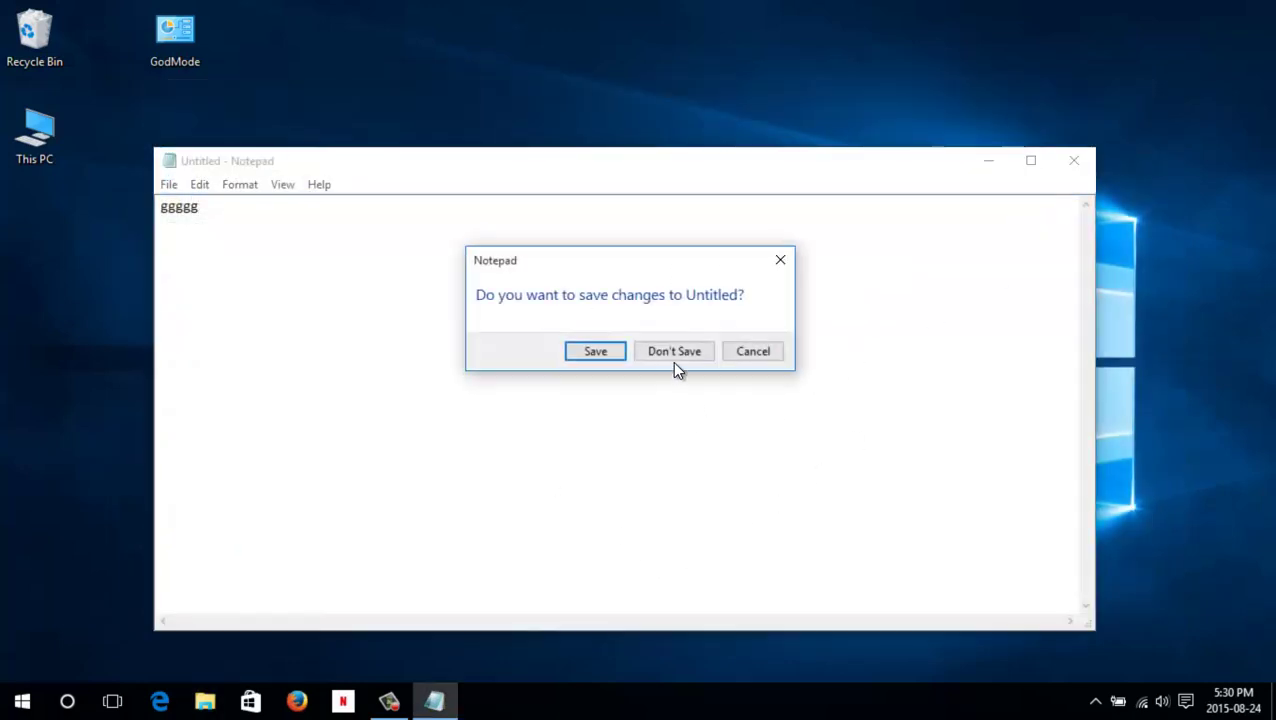
left_click(672, 348)
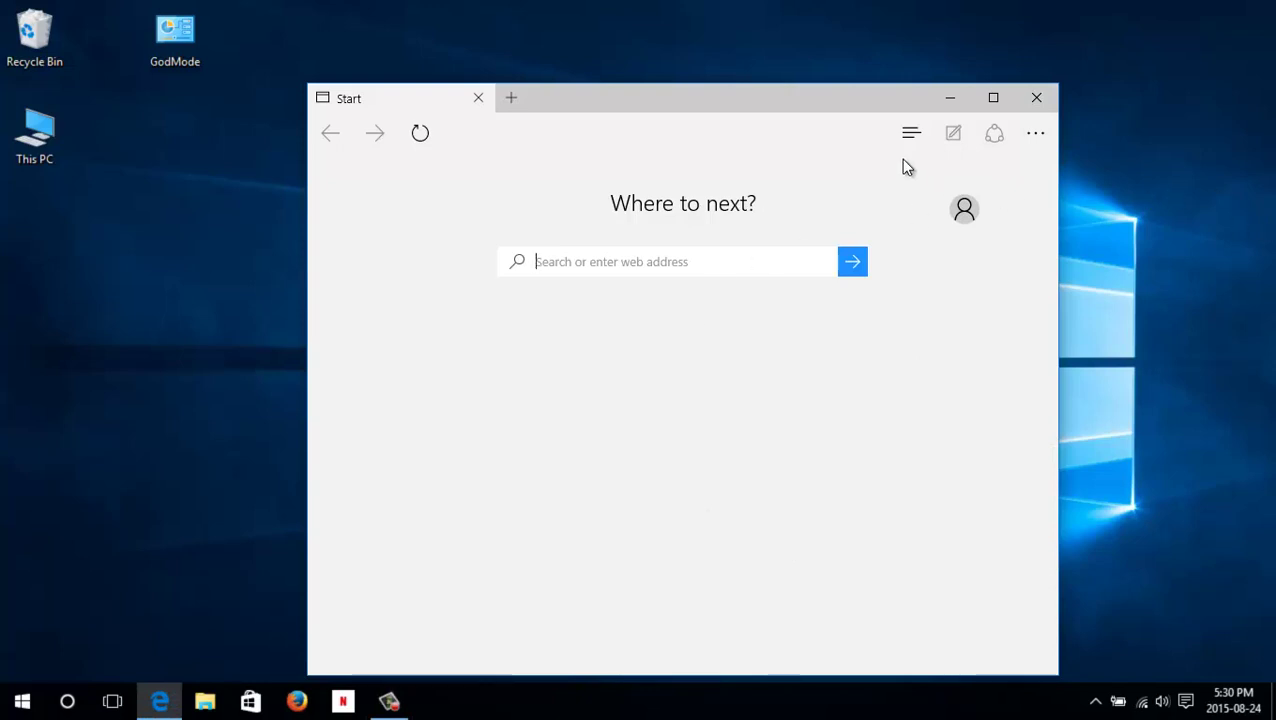
left_click(911, 134)
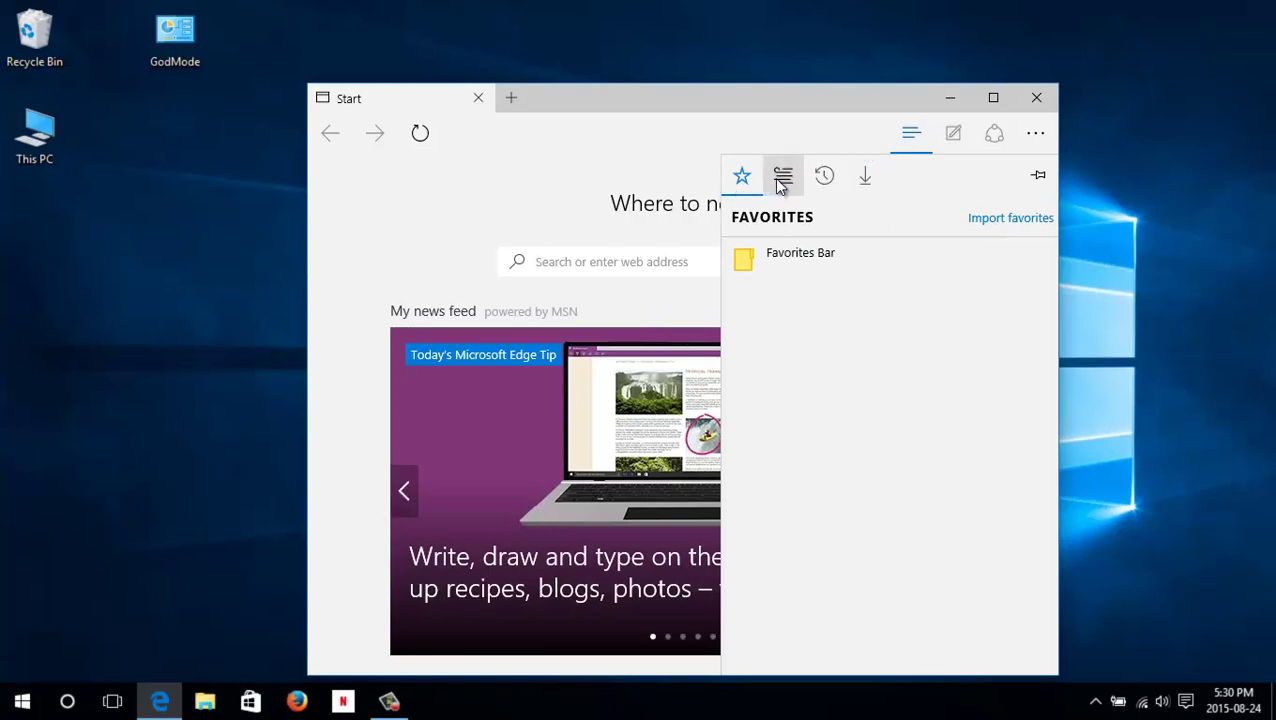
left_click(782, 180)
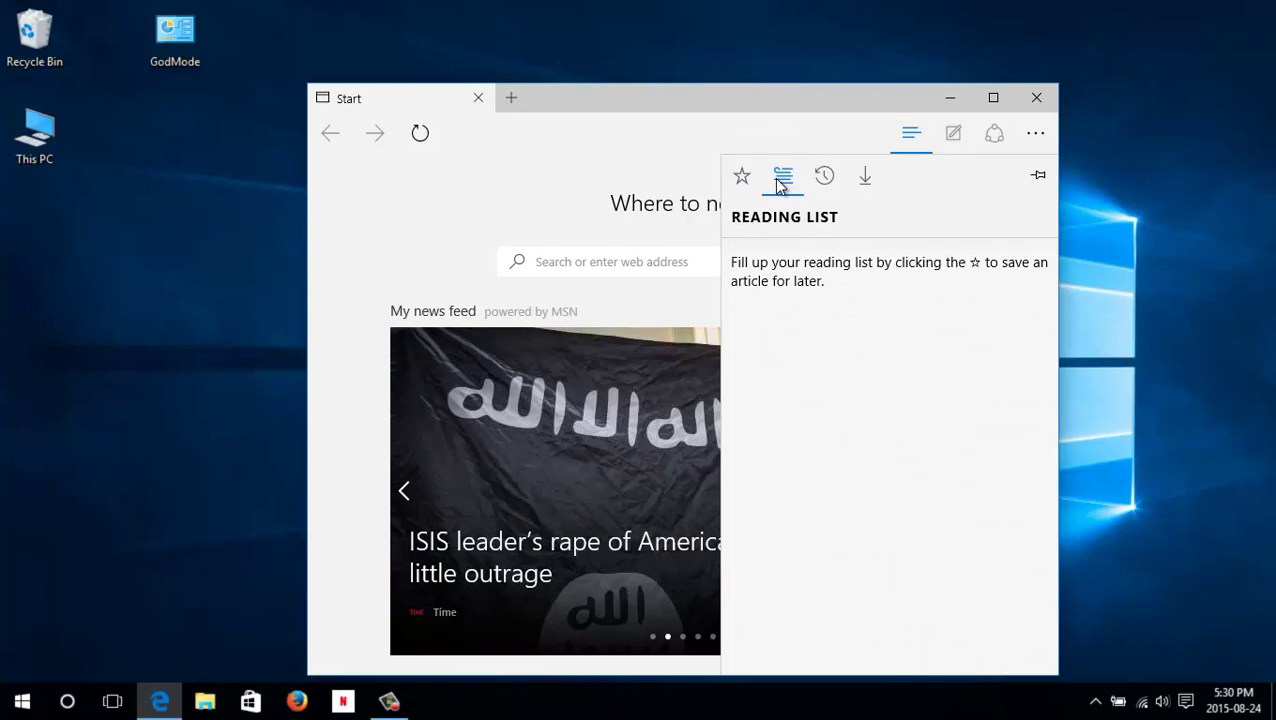
left_click(1031, 112)
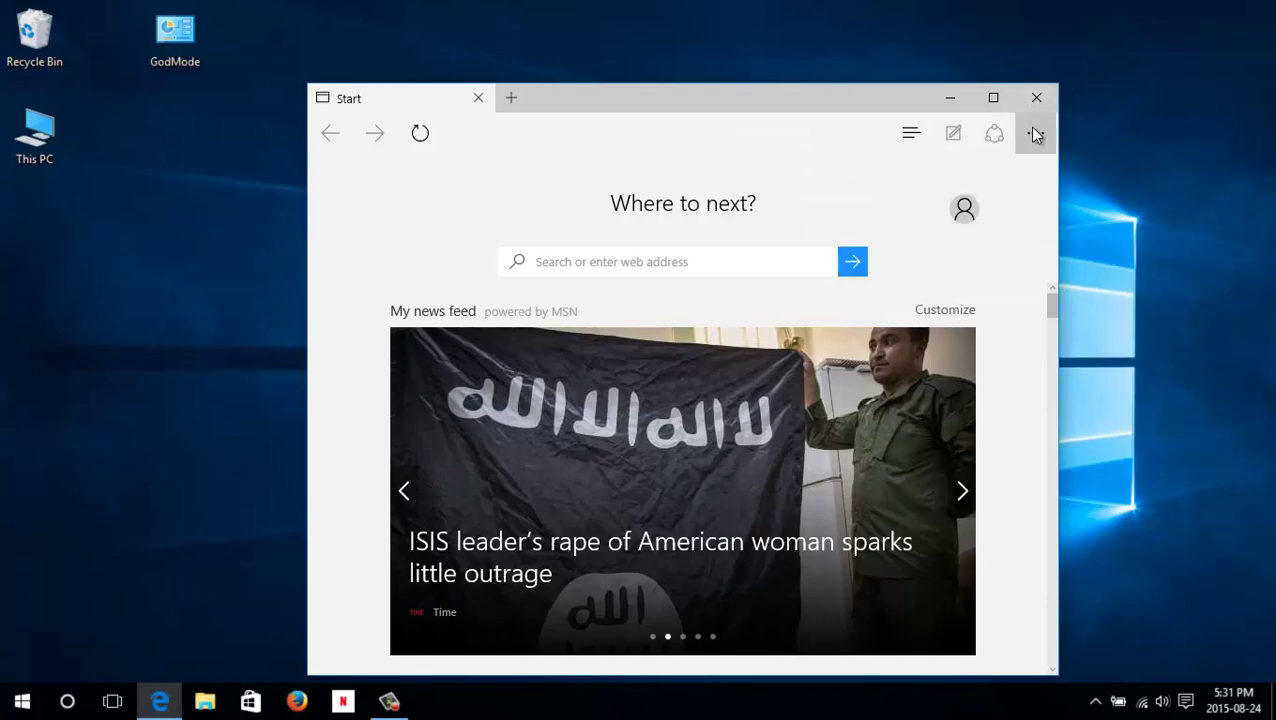
Step: Switch Edge to the Dark theme and turn on the favorites bar
left_click(1035, 134)
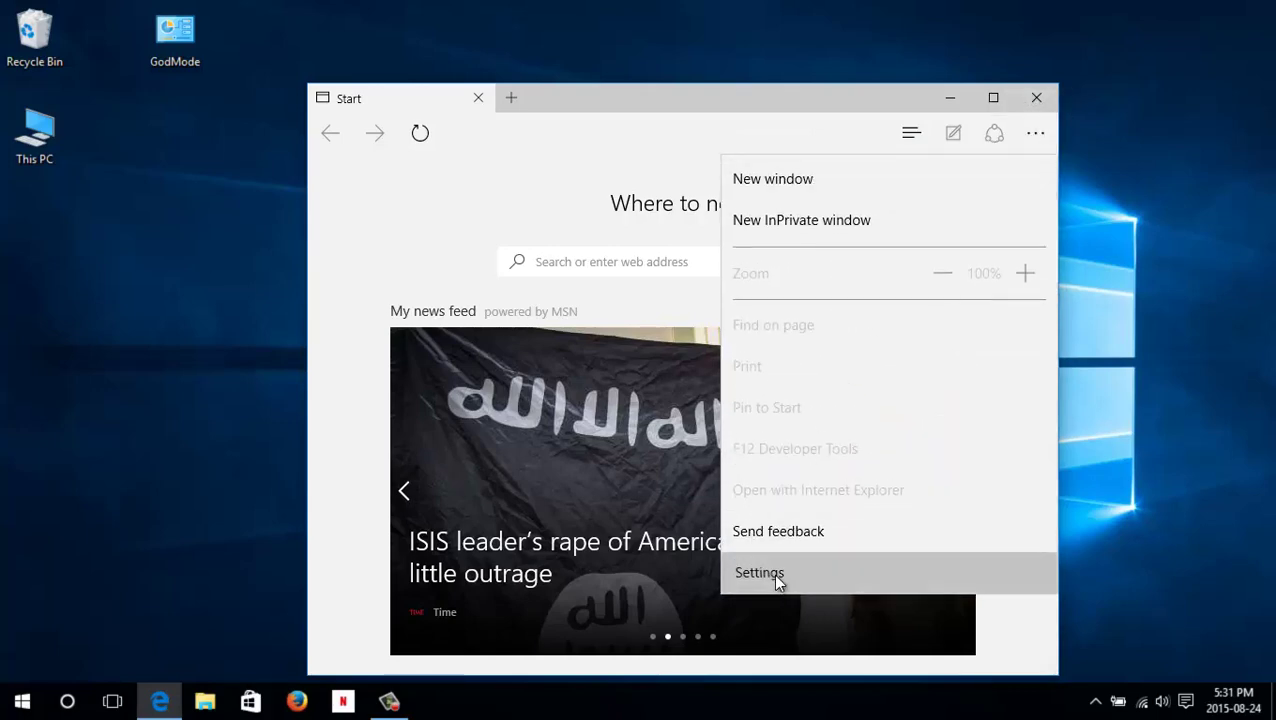
key("Return")
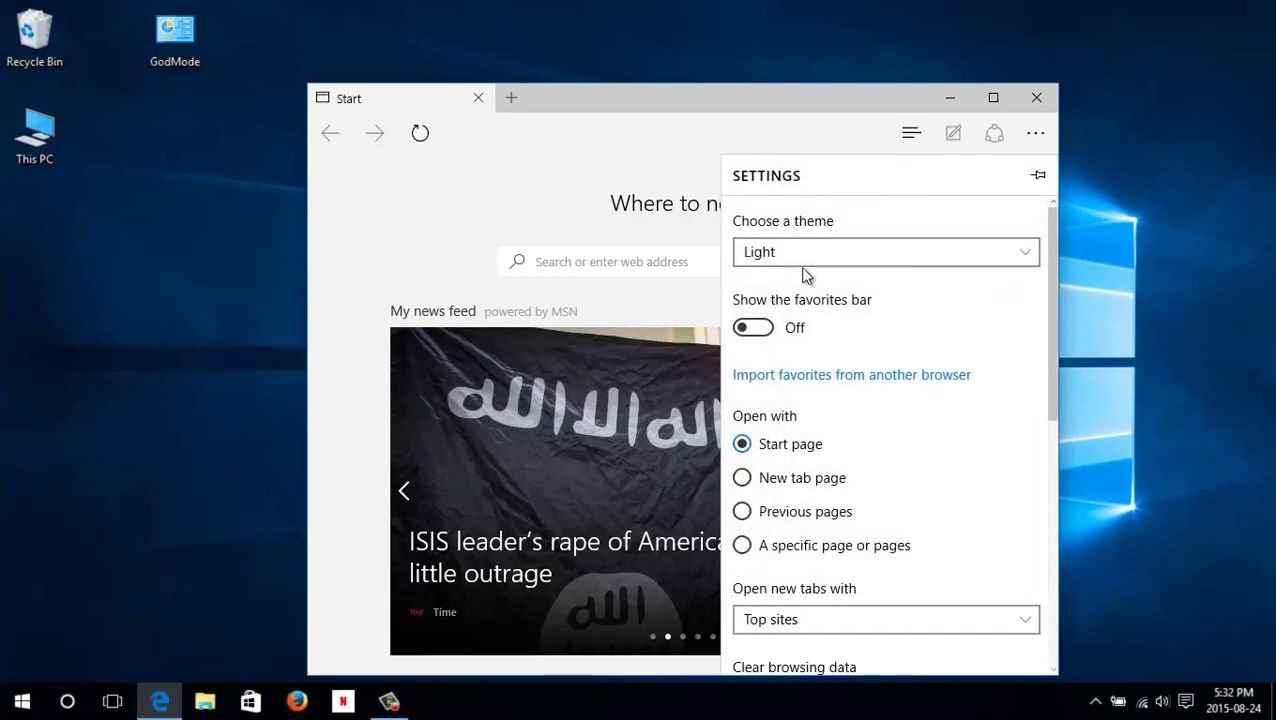
left_click(1025, 253)
left_click(952, 295)
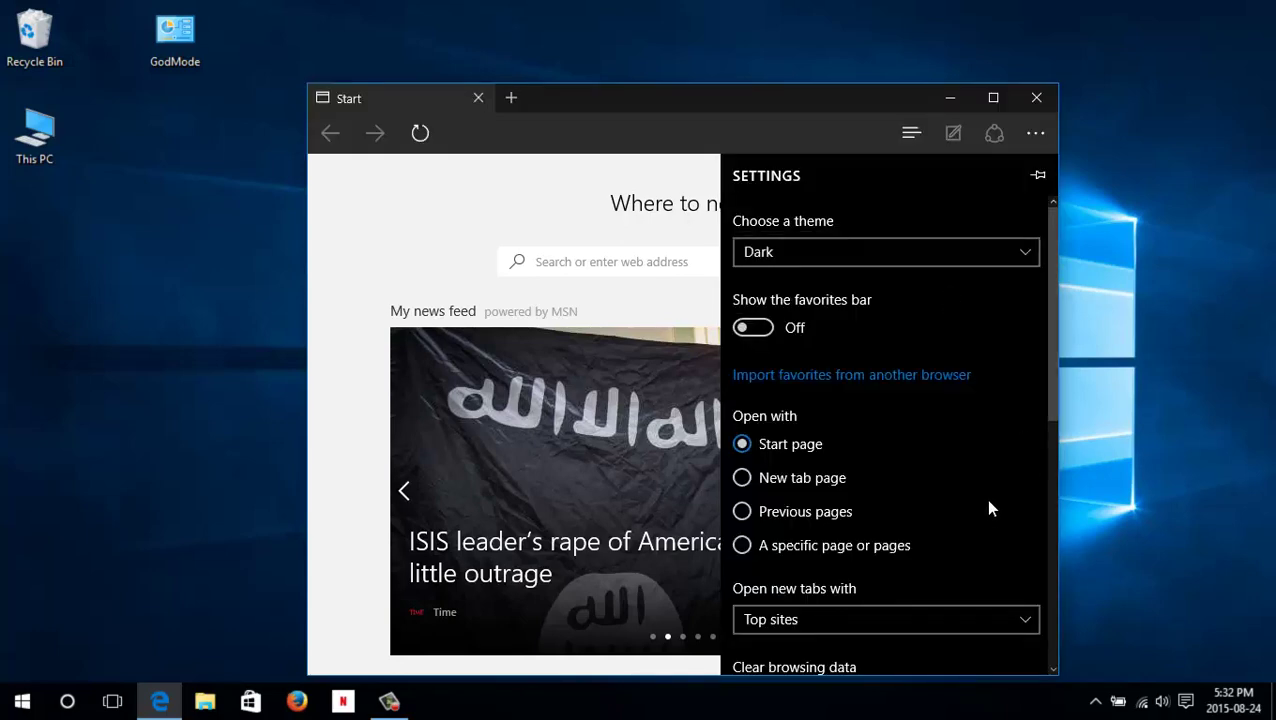
left_click(797, 330)
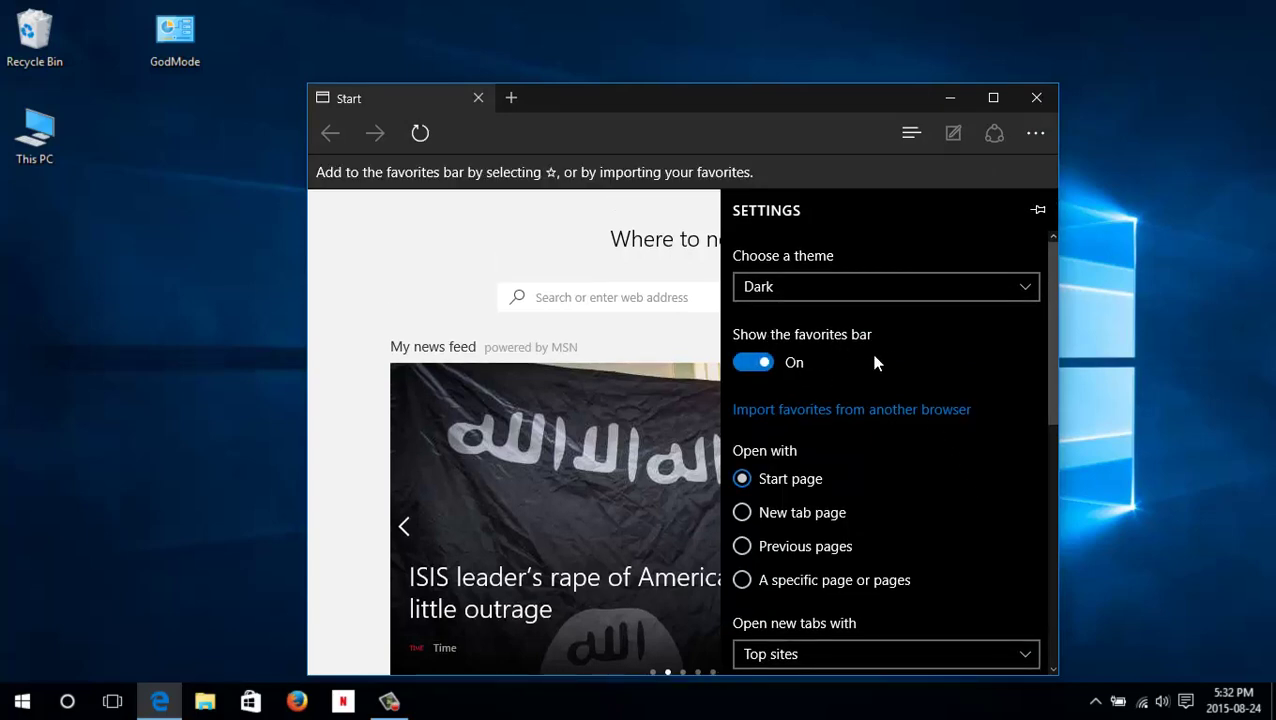
Step: Keep new tabs showing Top sites
scroll(875, 363, "down", 1)
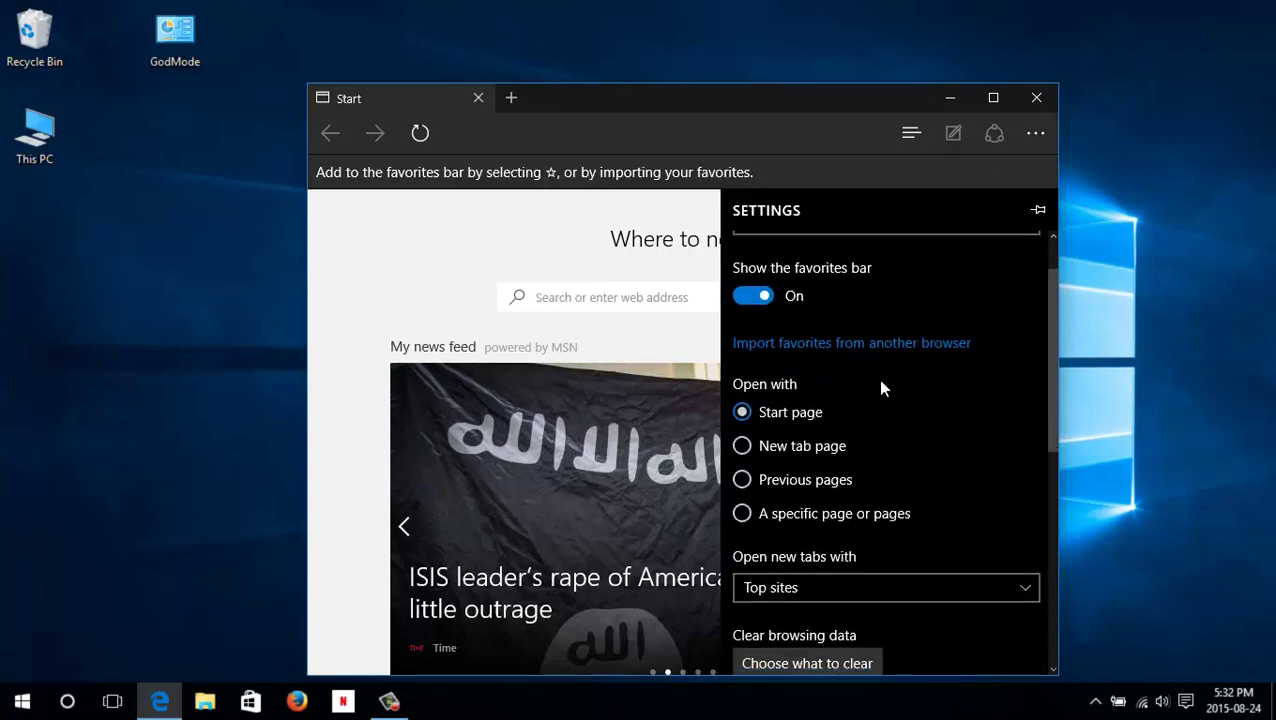
scroll(879, 388, "down", 1)
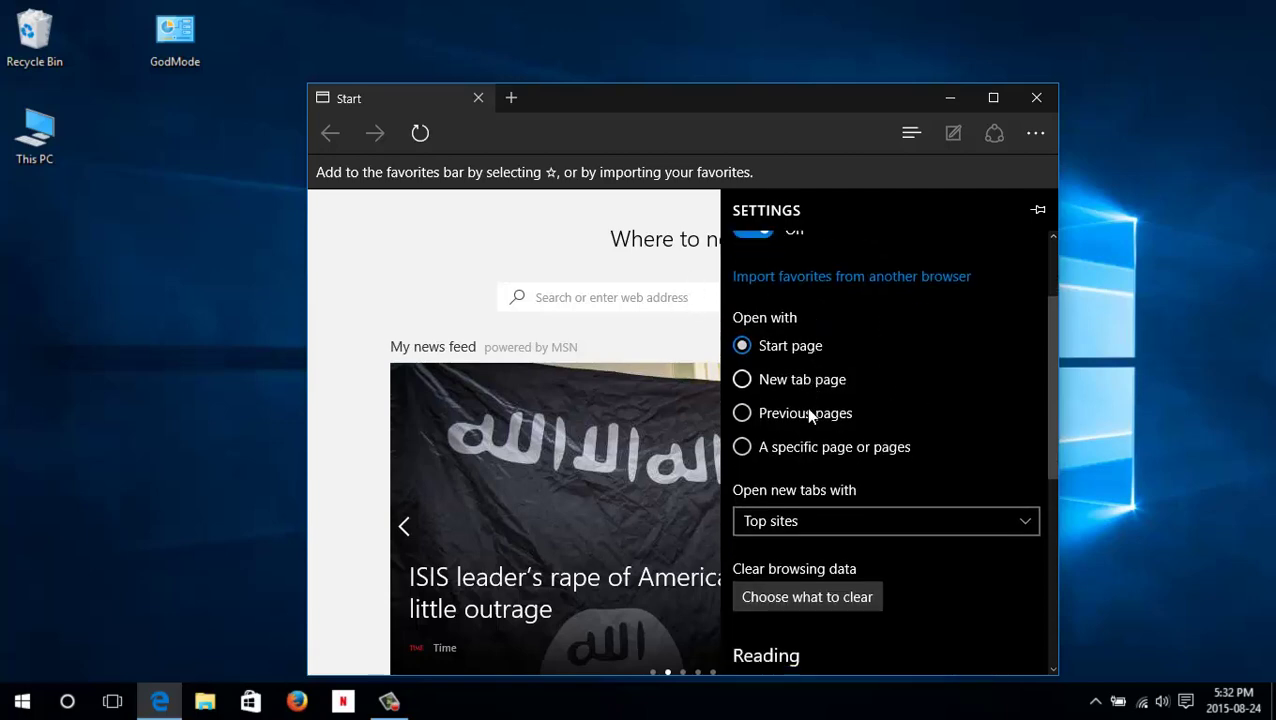
scroll(840, 410, "down", 2)
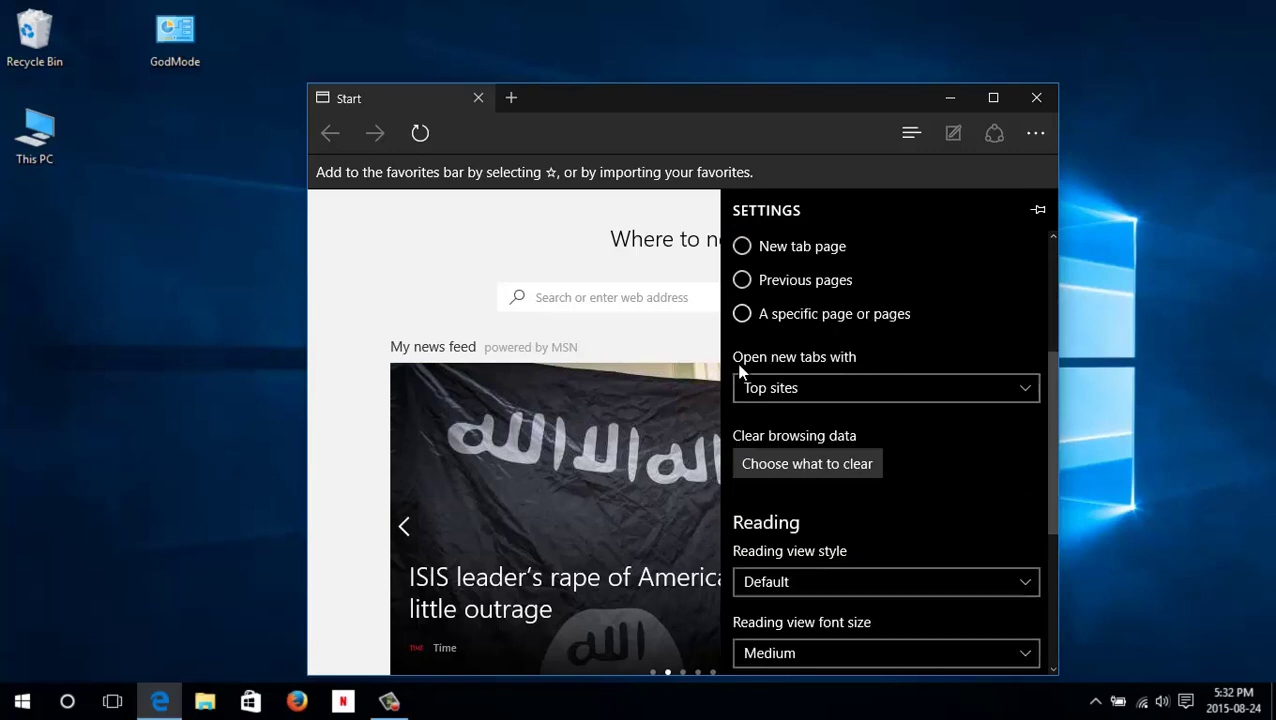
left_click(1018, 392)
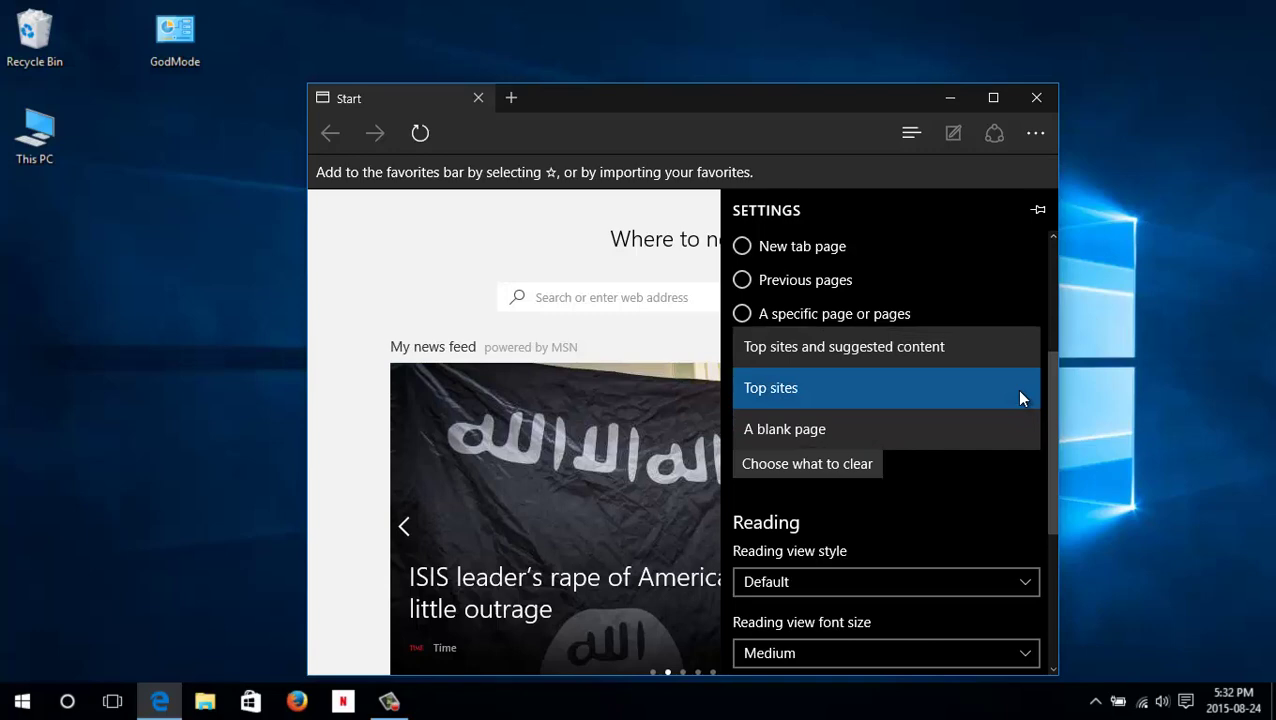
left_click(956, 482)
Step: Set the reading view style to Medium
scroll(917, 467, "down", 1)
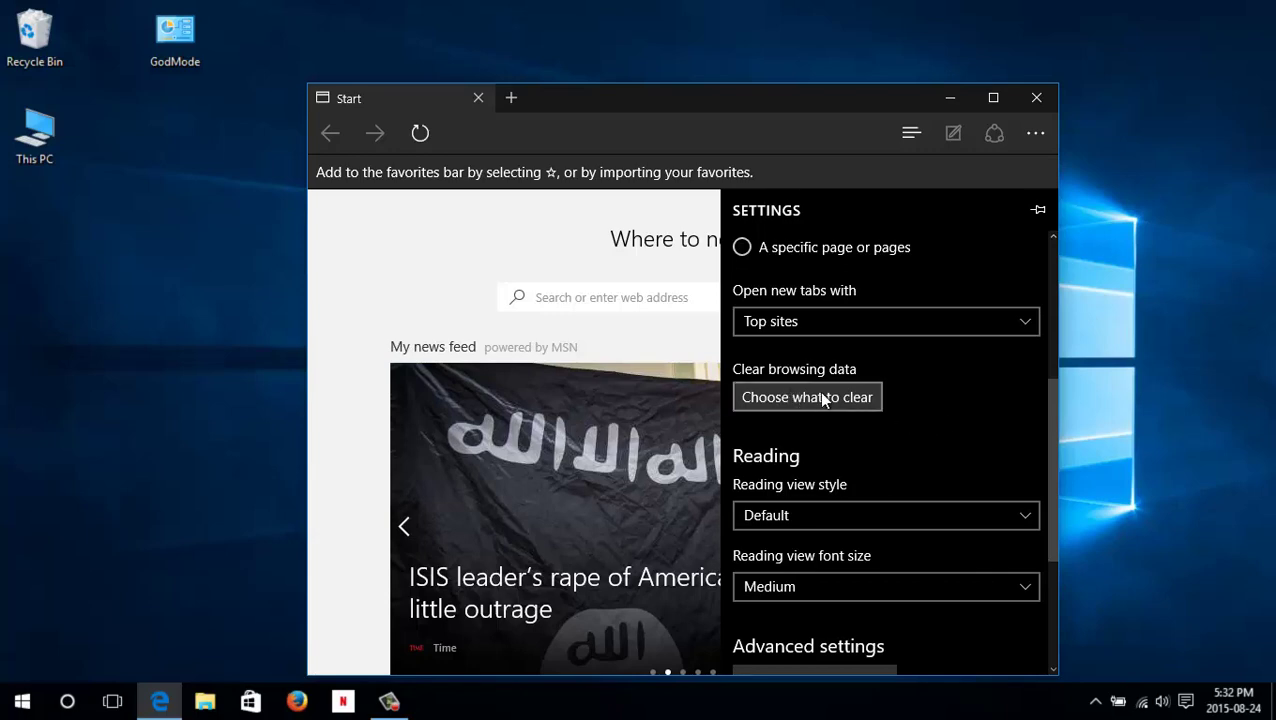
scroll(852, 400, "down", 1)
scroll(852, 398, "down", 1)
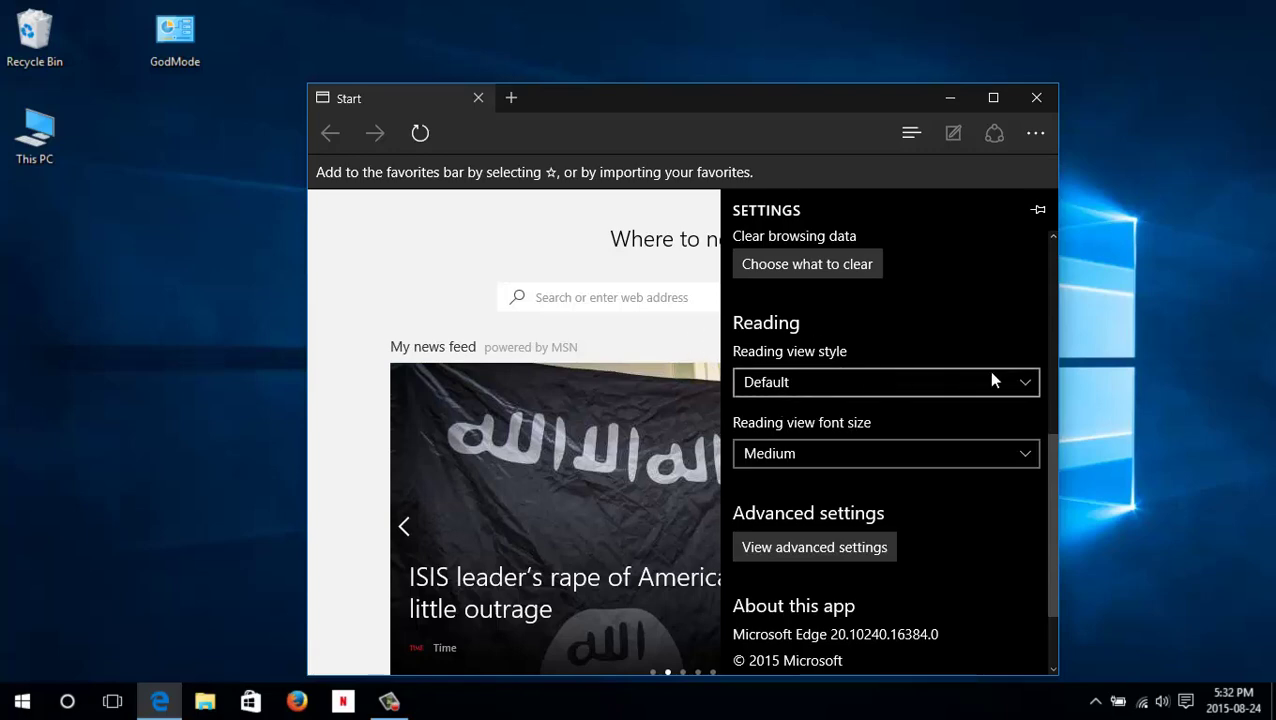
left_click(1018, 380)
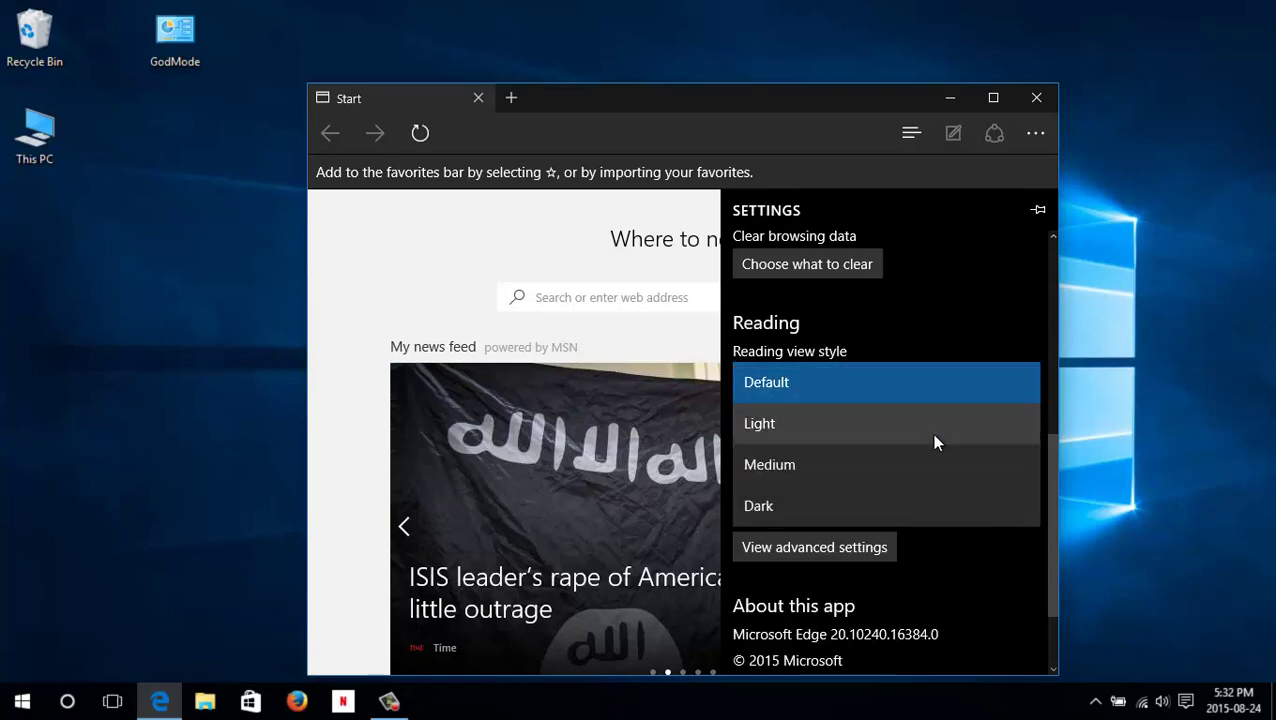
left_click(925, 463)
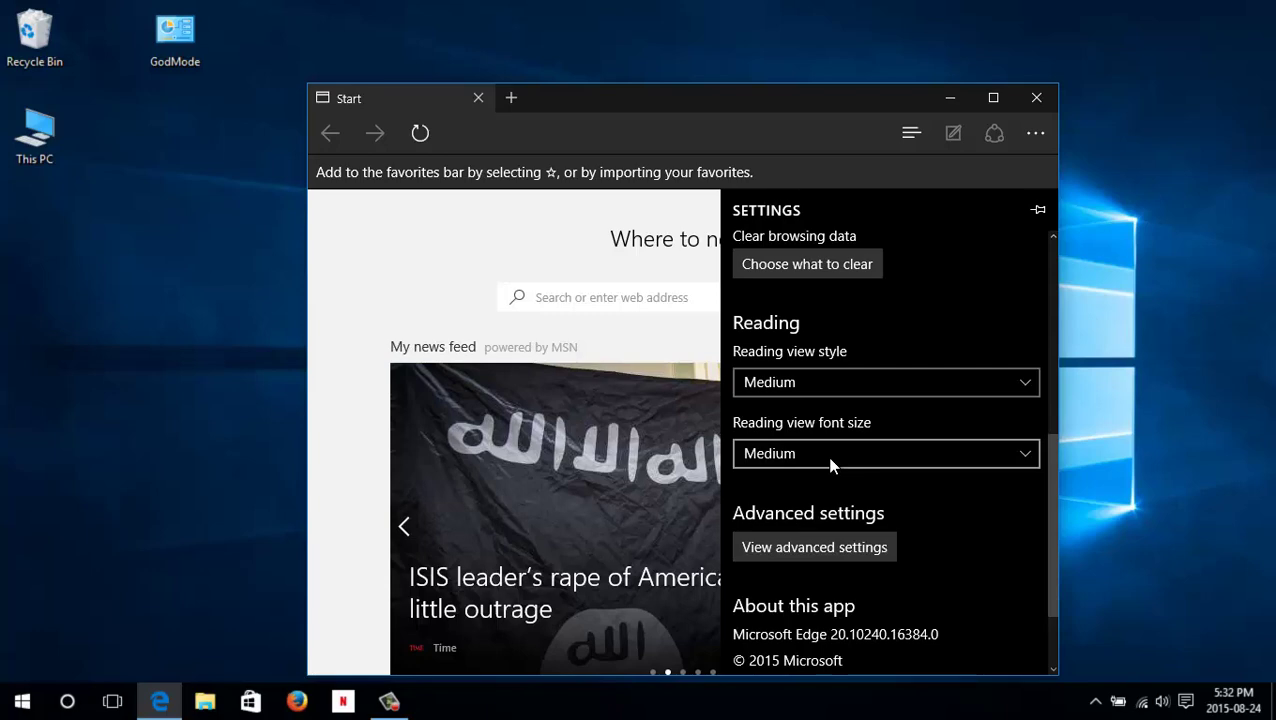
Step: Turn on the home button and scroll through the advanced settings
left_click(814, 547)
left_click(753, 283)
scroll(800, 444, "down", 3)
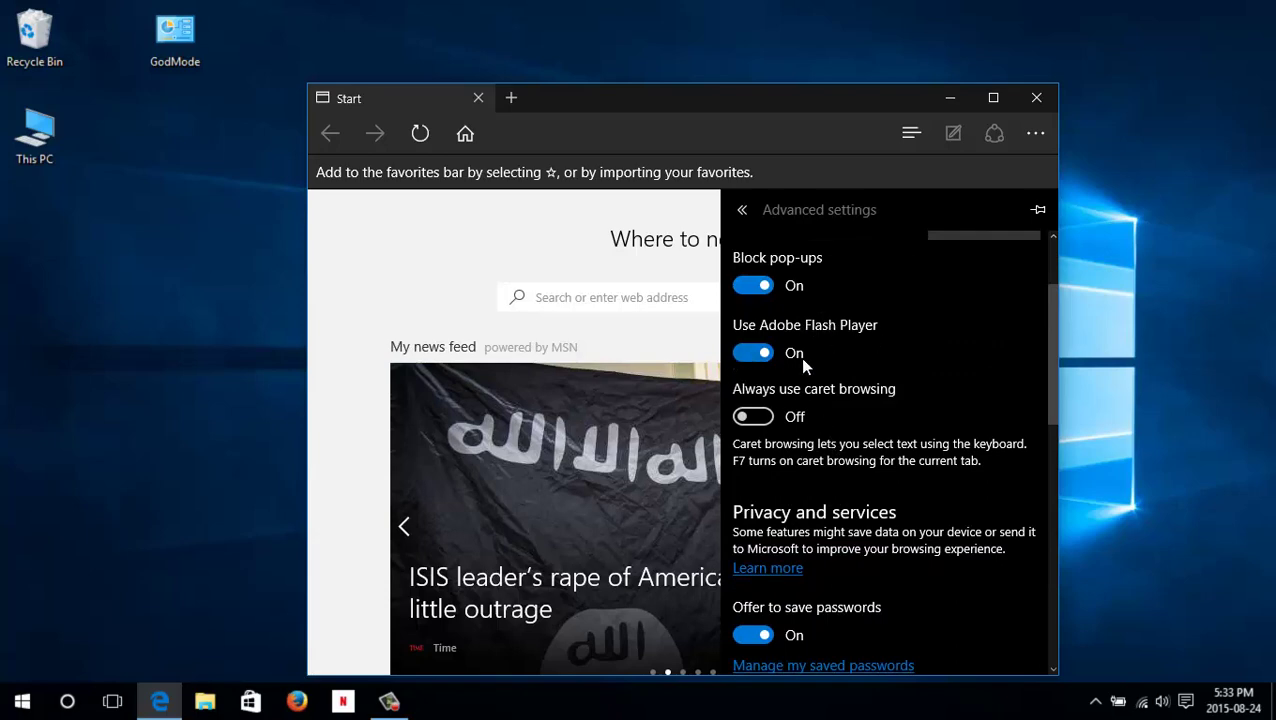
scroll(897, 385, "down", 1)
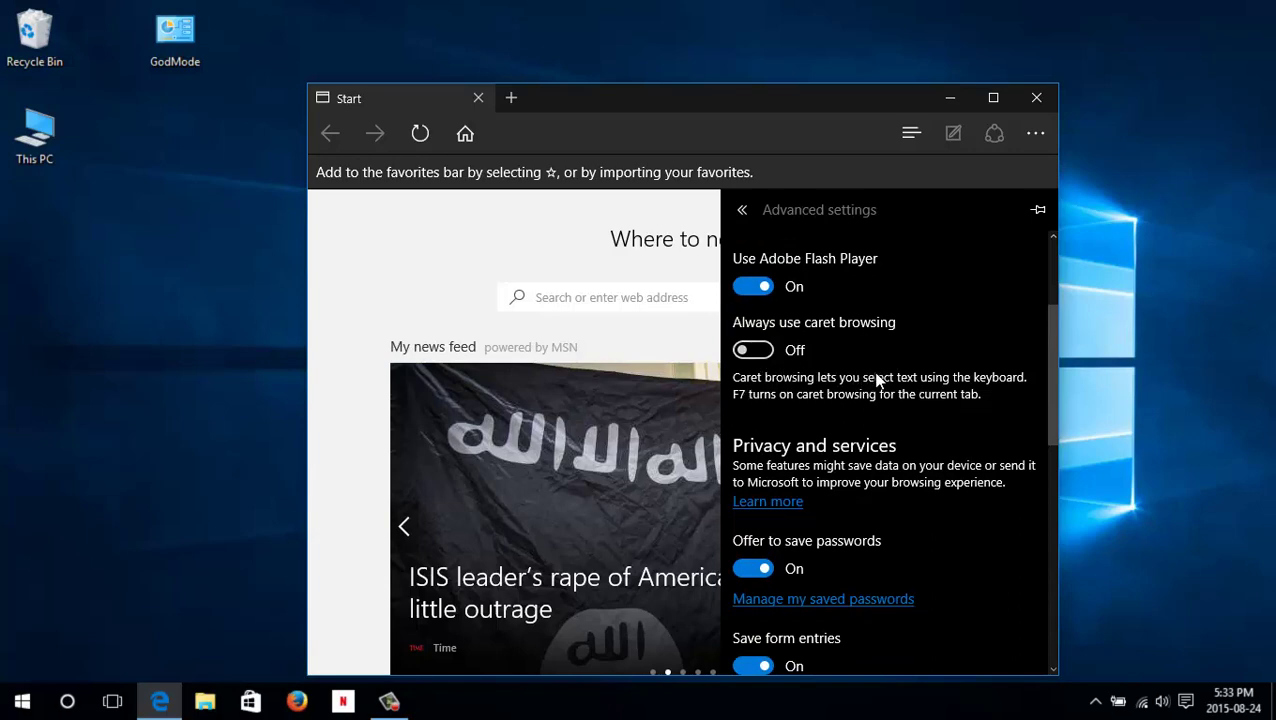
scroll(890, 368, "down", 2)
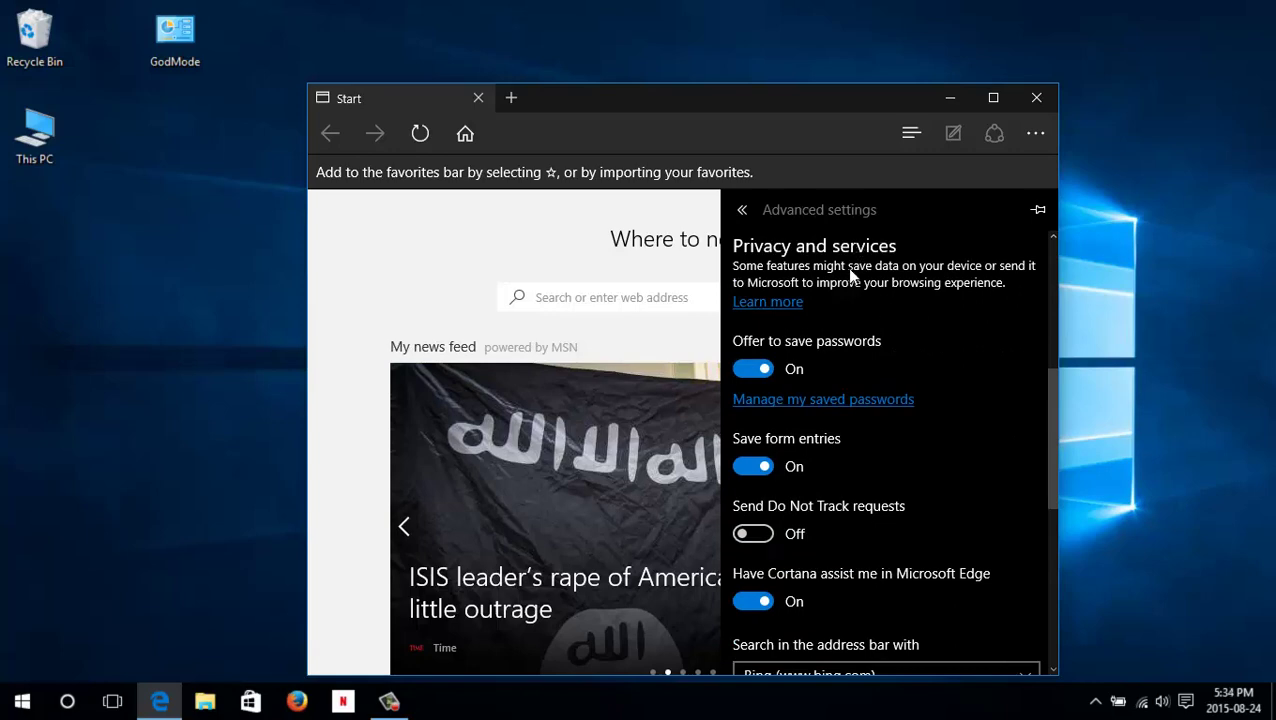
scroll(888, 375, "down", 1)
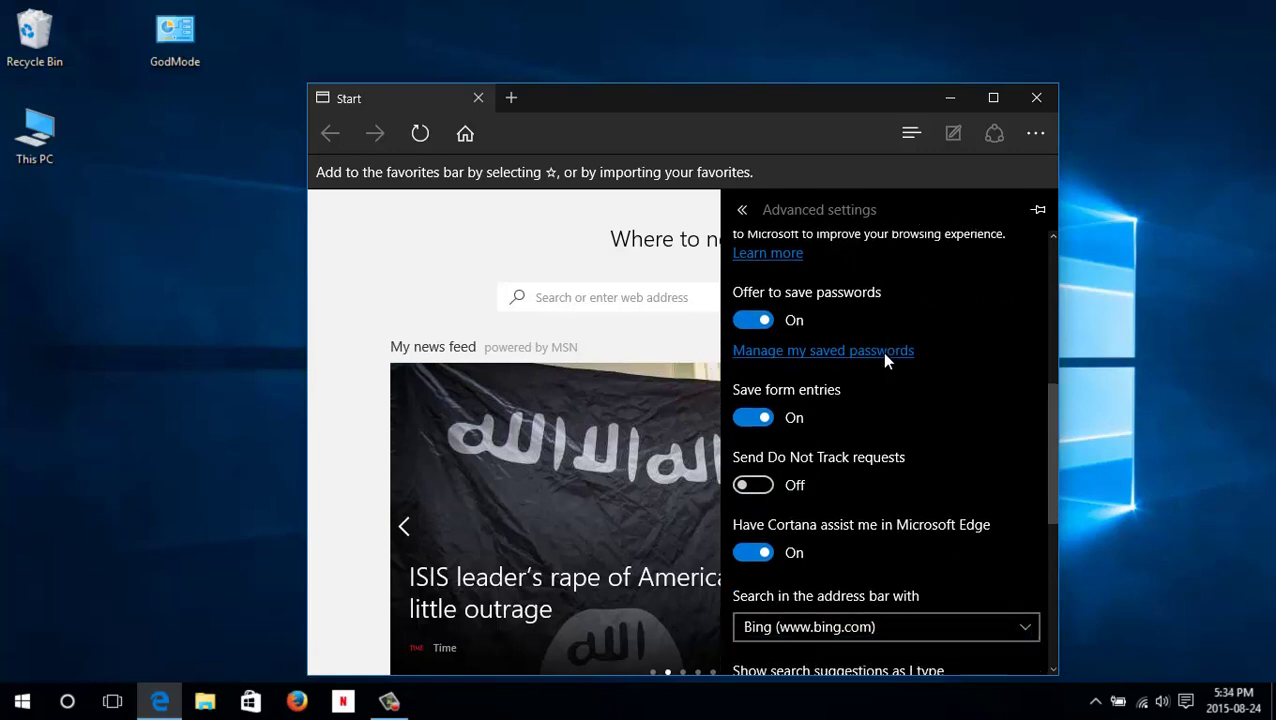
scroll(884, 360, "down", 1)
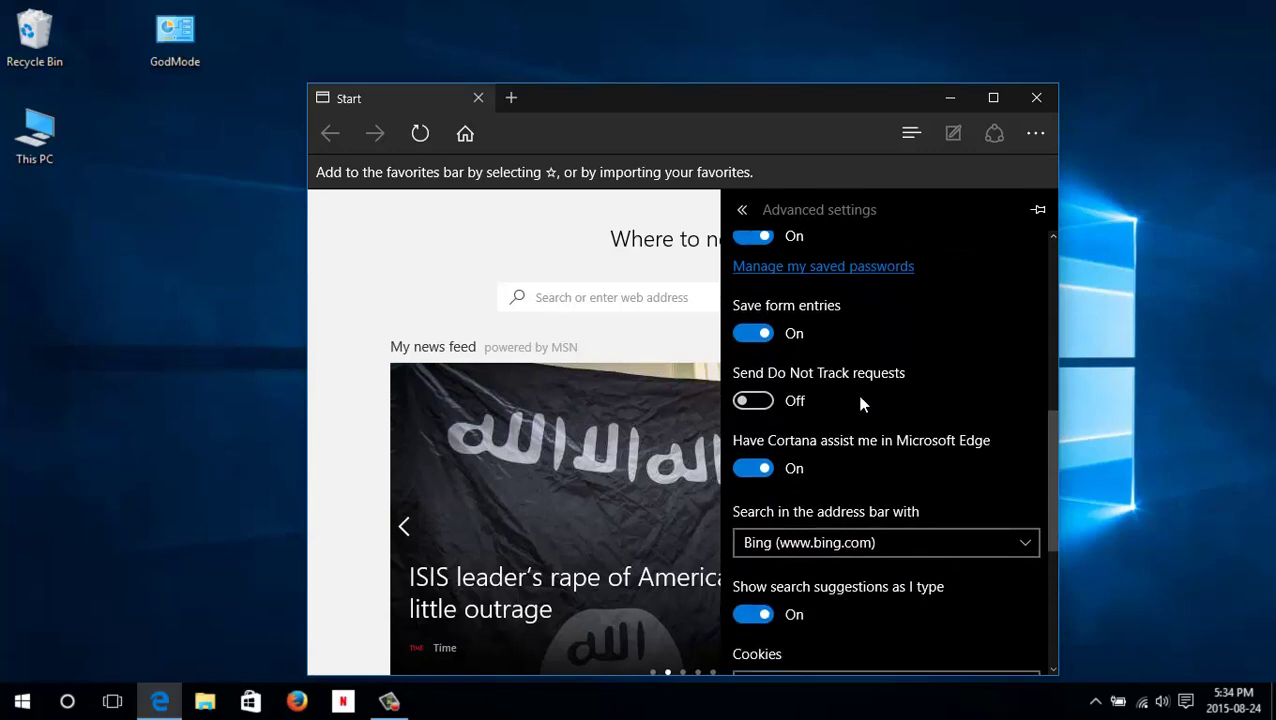
scroll(836, 410, "down", 1)
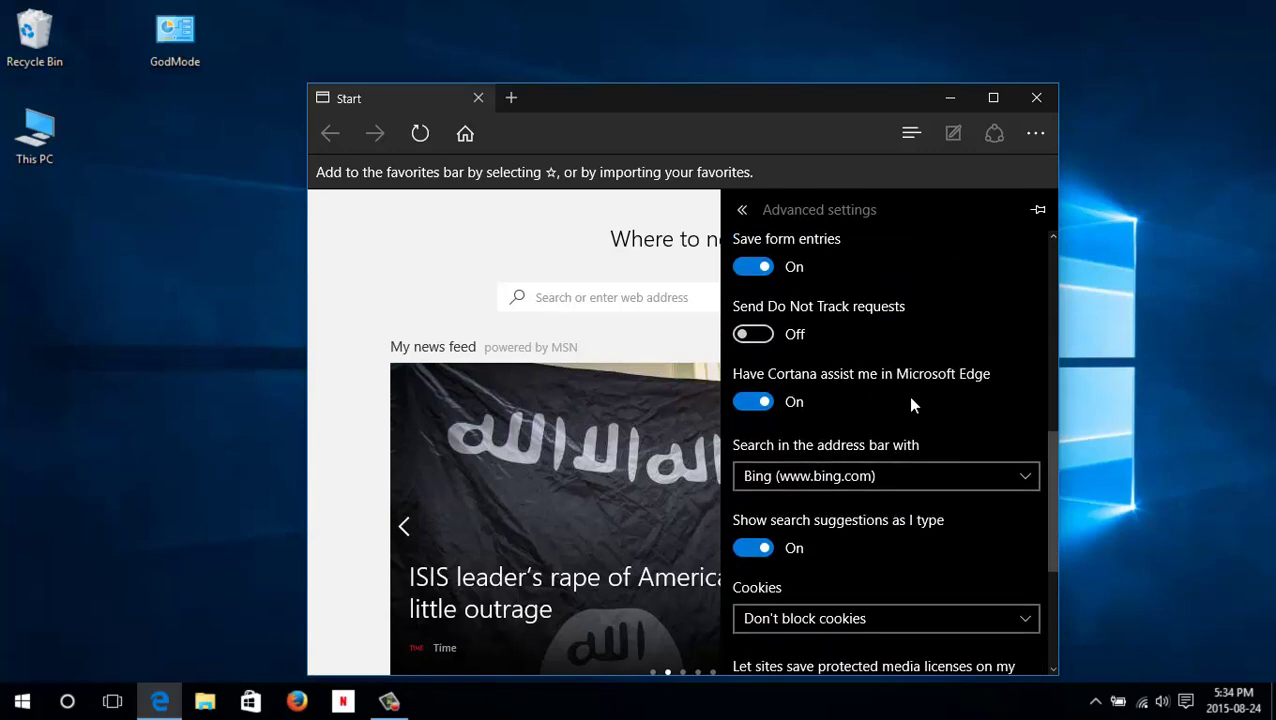
scroll(911, 400, "down", 1)
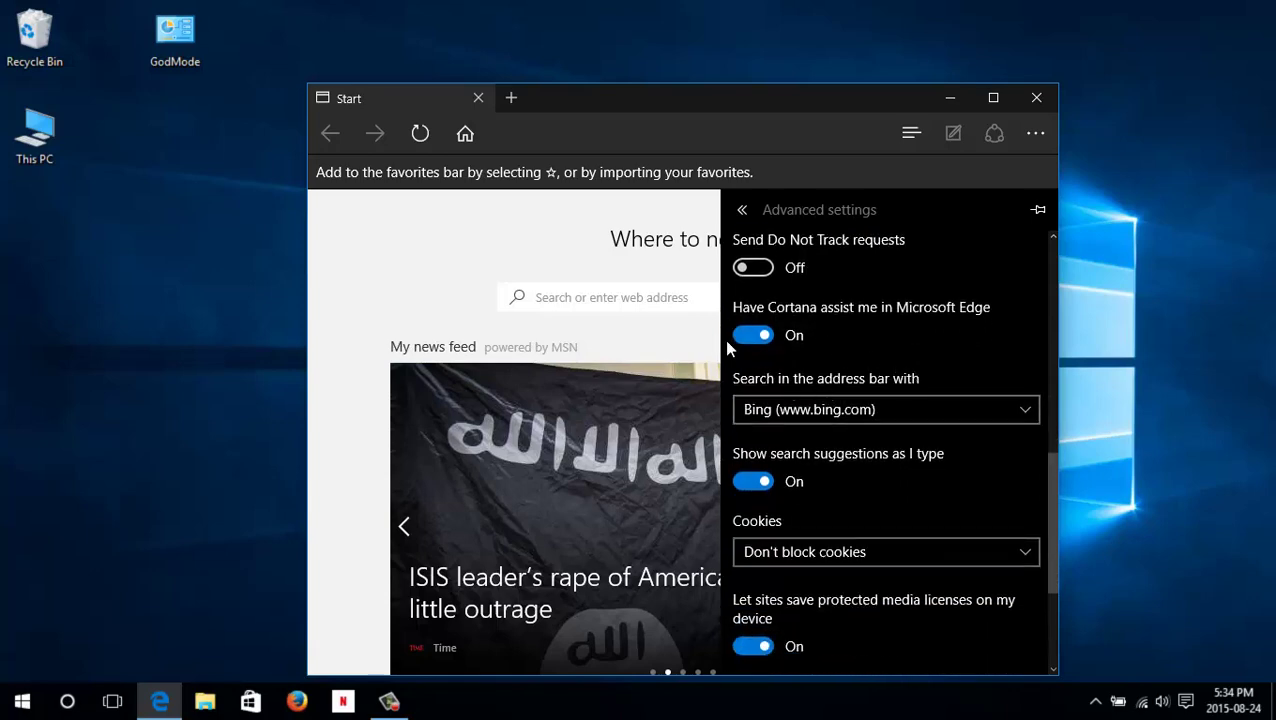
scroll(861, 371, "down", 1)
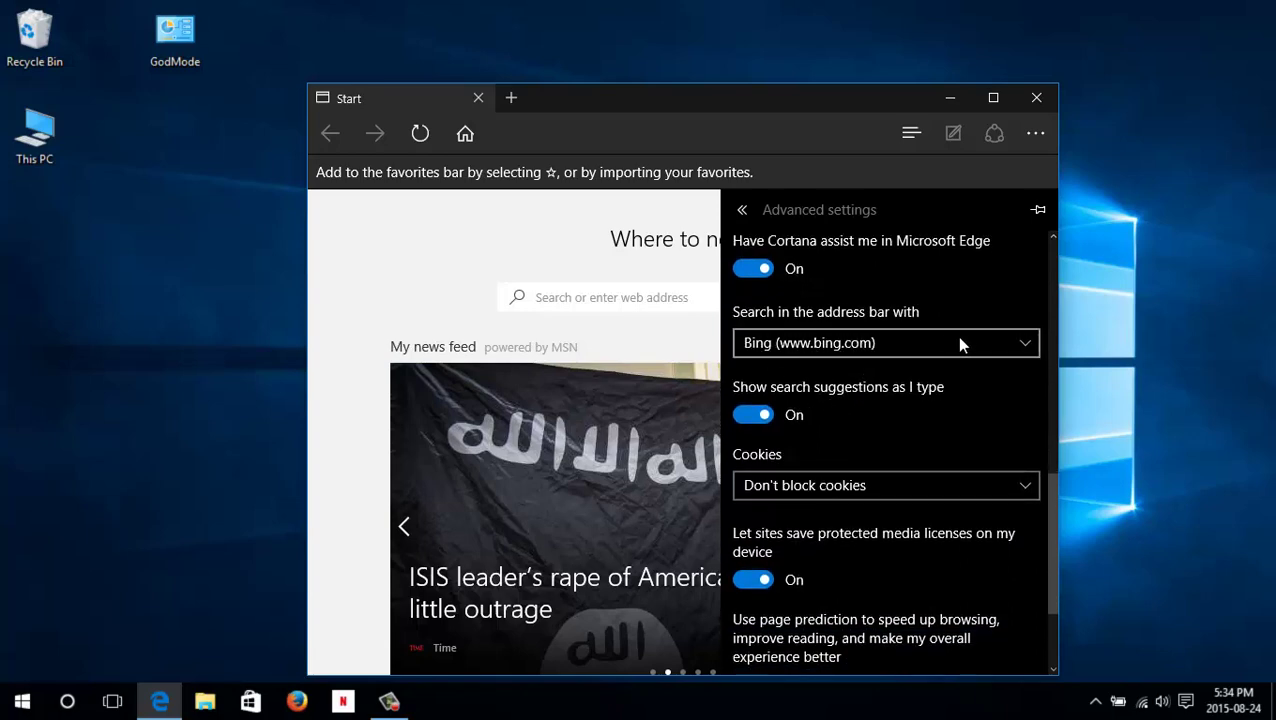
Step: Keep Bing as the address-bar search engine and go back to the main settings list
left_click(1030, 346)
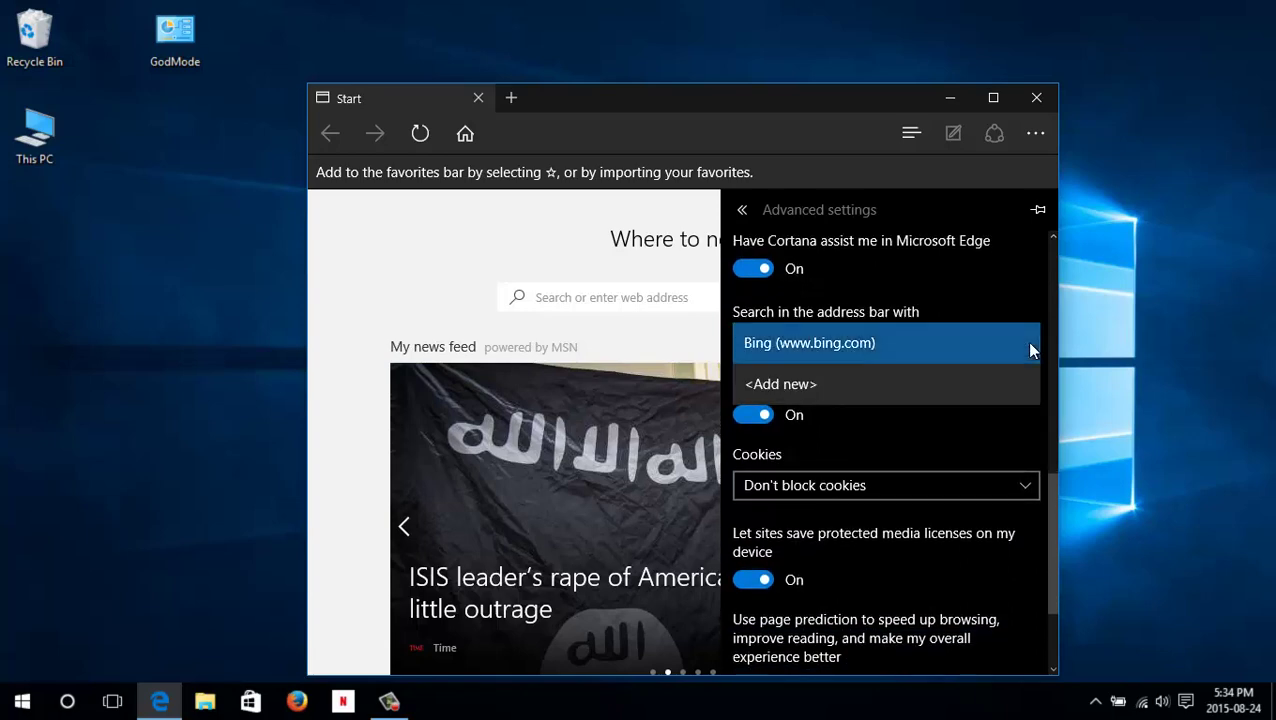
left_click(1030, 346)
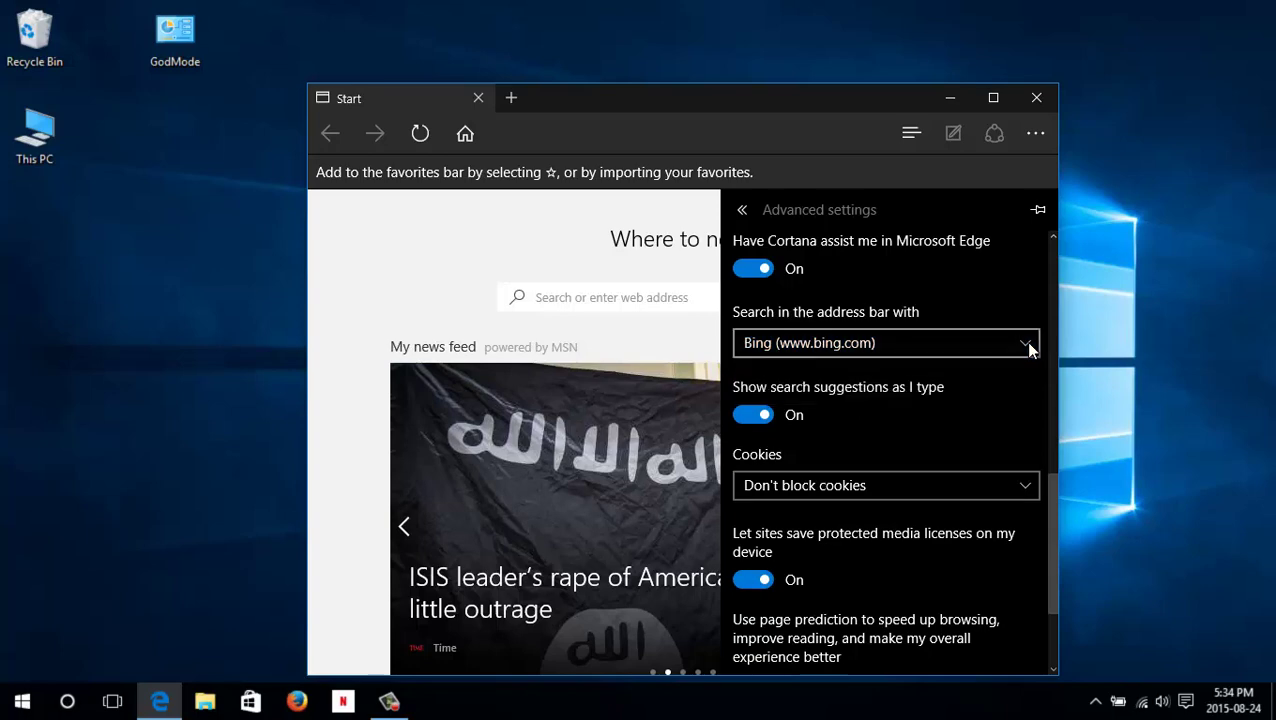
left_click(1028, 345)
scroll(853, 357, "down", 1)
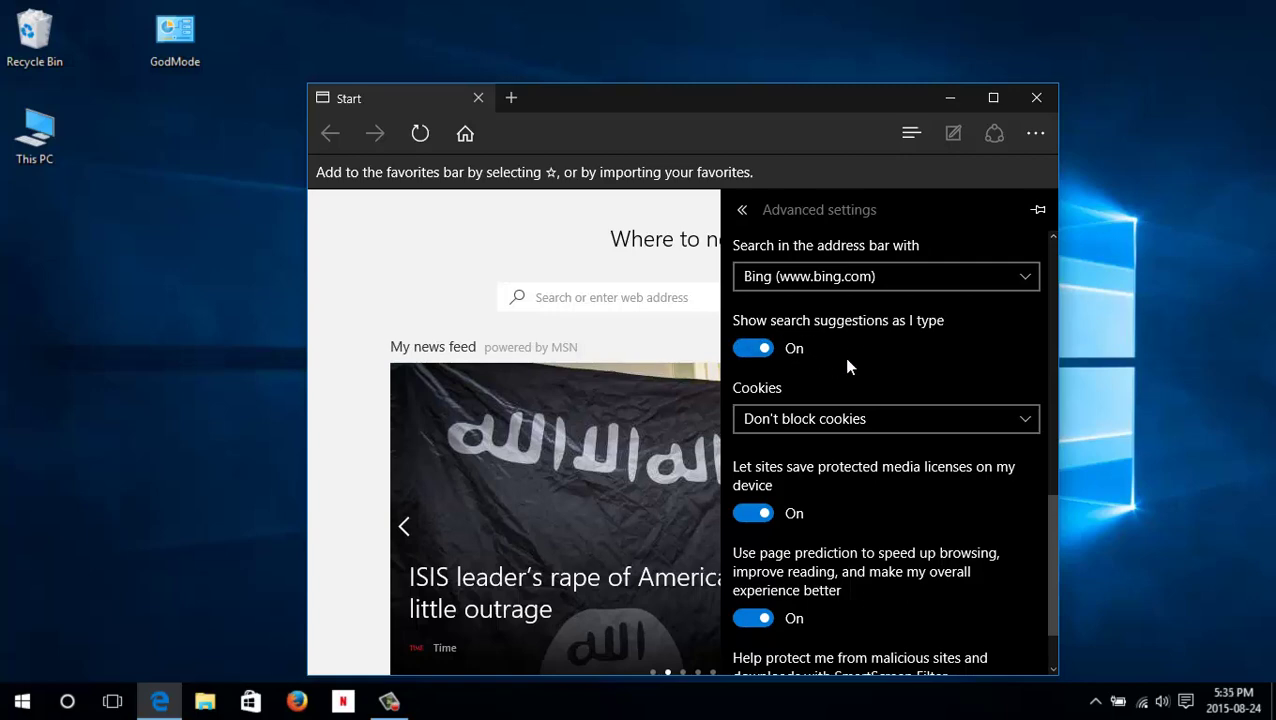
scroll(857, 355, "down", 1)
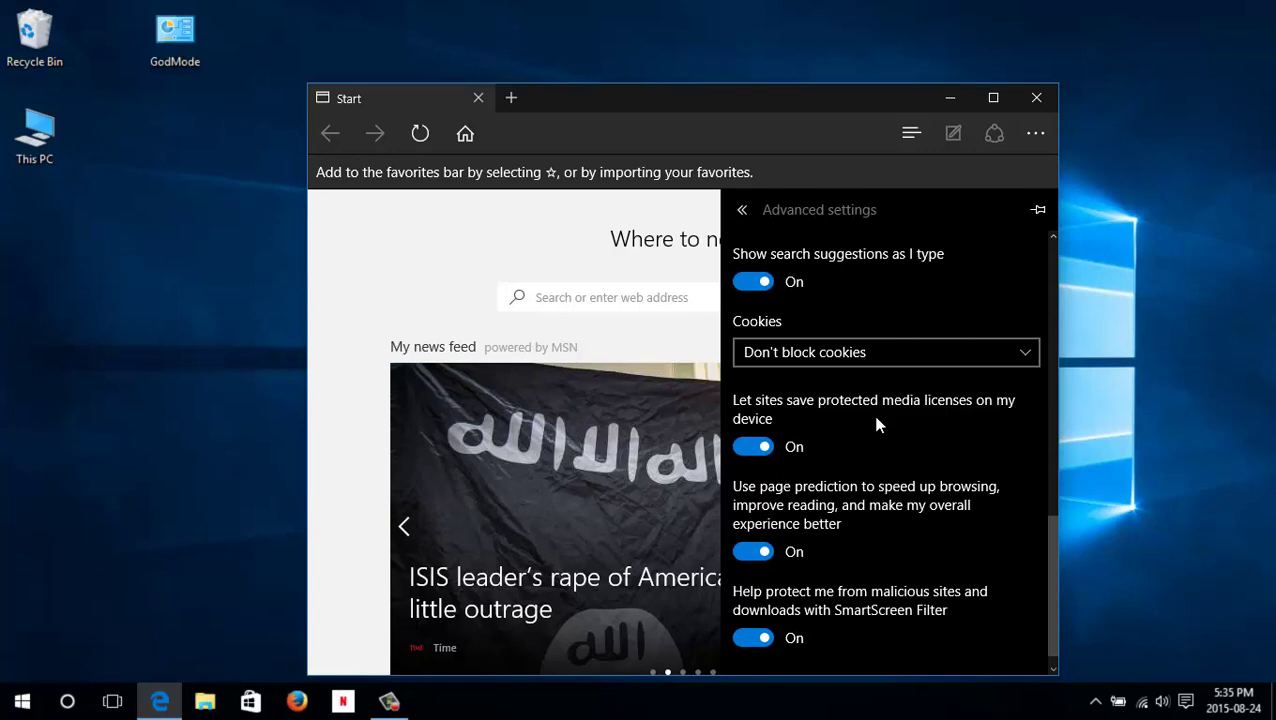
scroll(1000, 430, "down", 1)
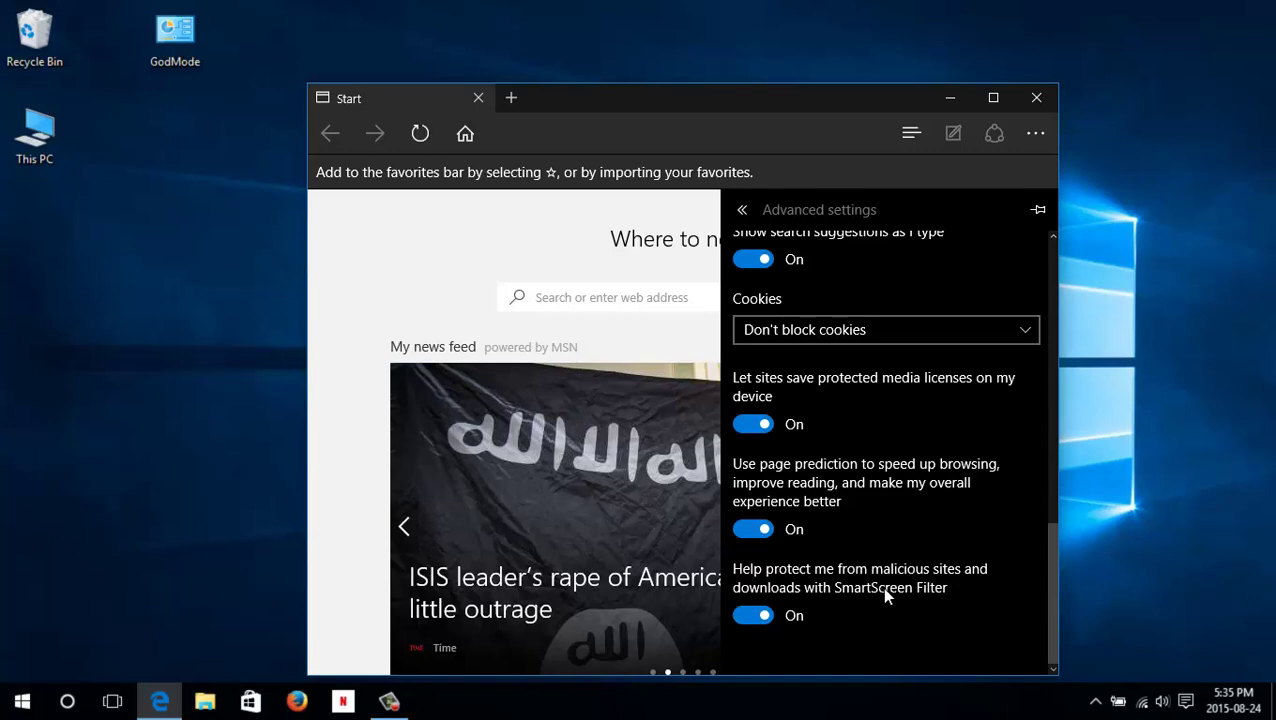
scroll(885, 500, "up", 5)
scroll(893, 510, "up", 5)
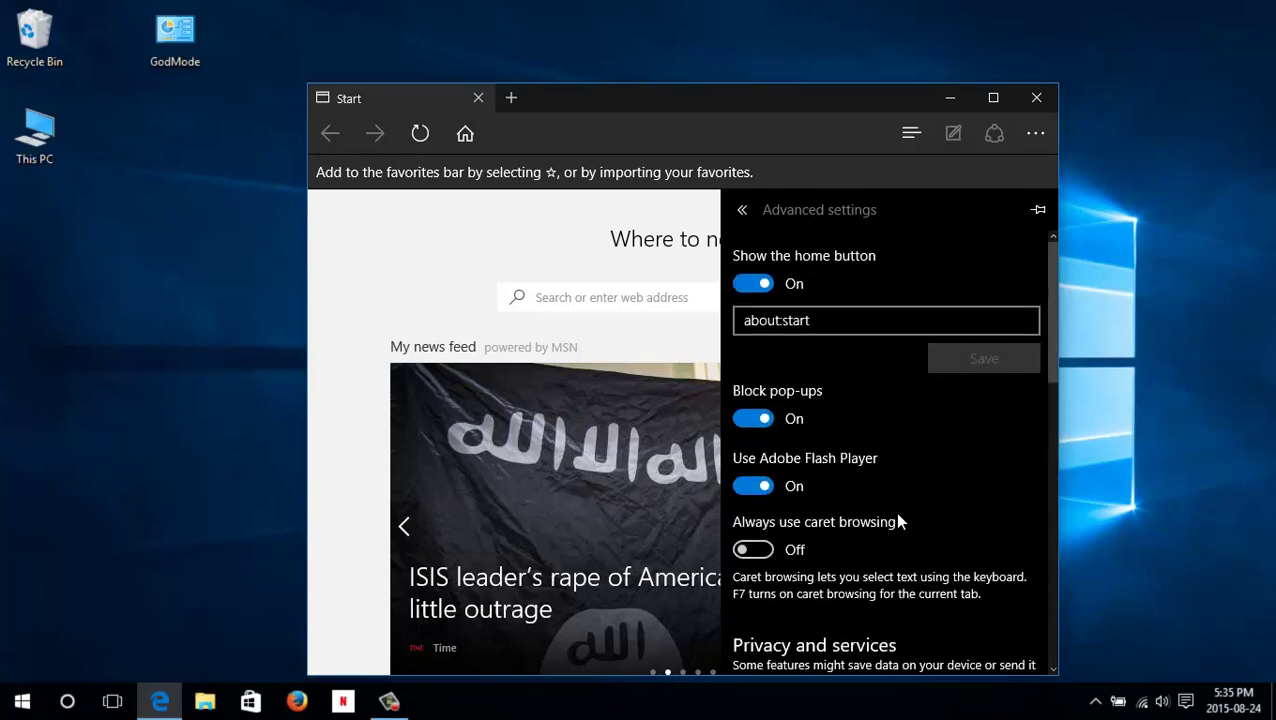
left_click(741, 211)
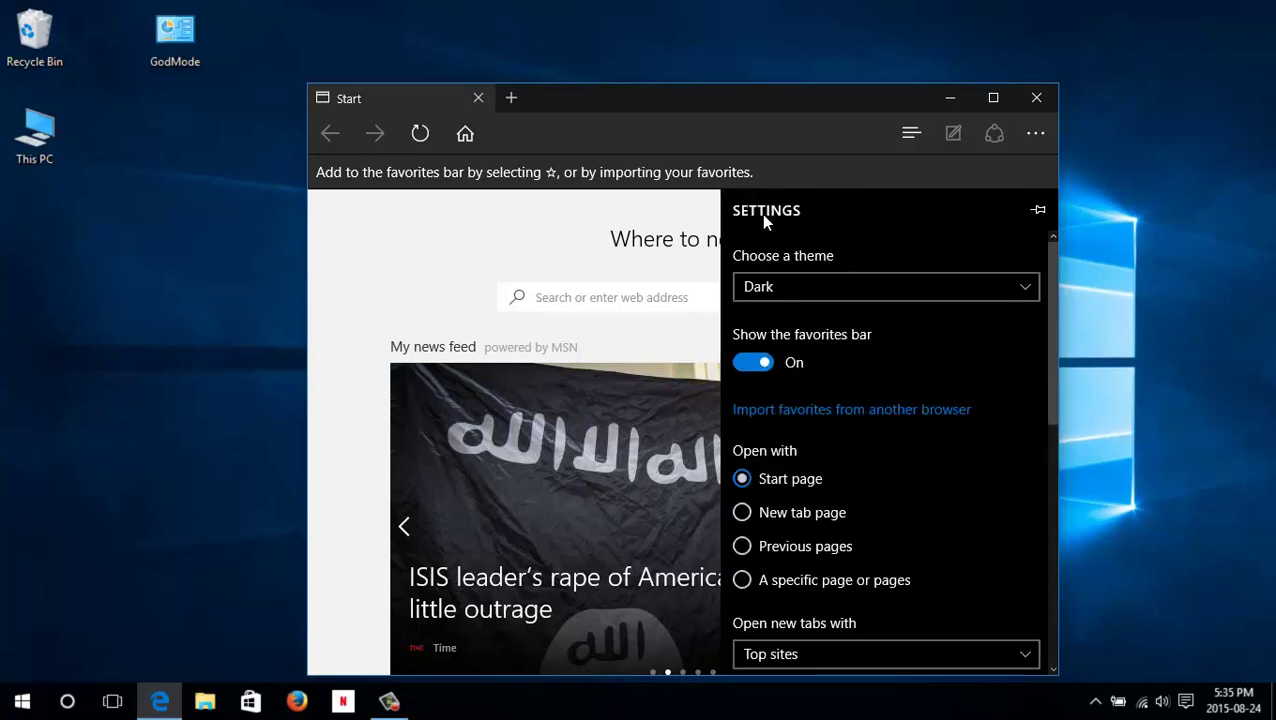
Step: Dismiss the Settings flyout to show the dark-themed Start page and its news feed
left_click(669, 212)
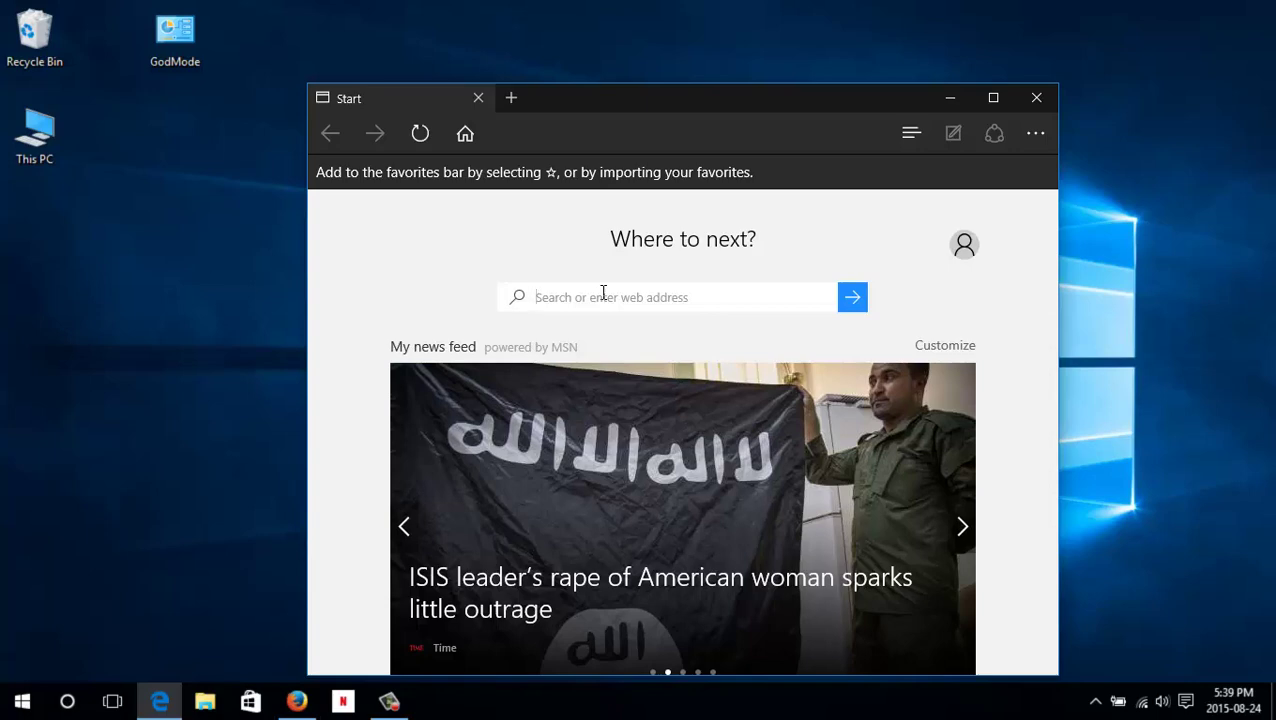
Step: Go to yahoo.com from the Start page search box
type("yahoo.com")
key("Return")
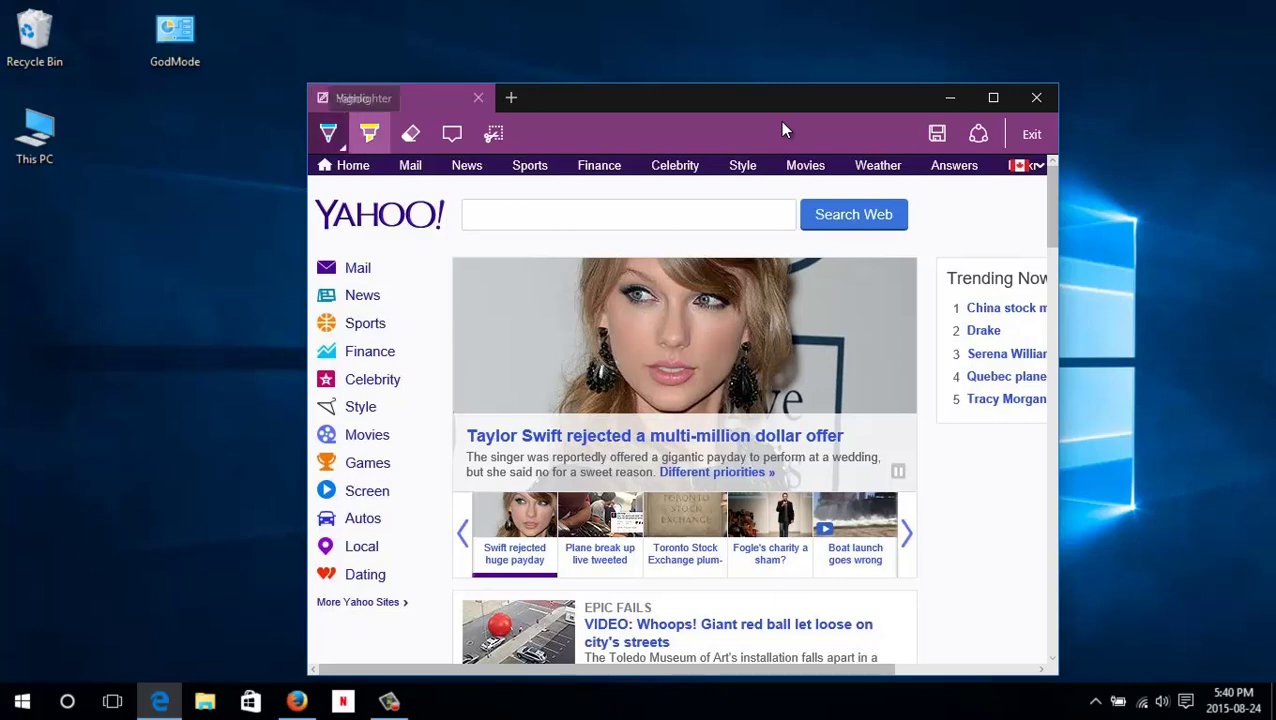
Step: Switch to the Highlighter and mark the Giant red ball headline in yellow
key("Right")
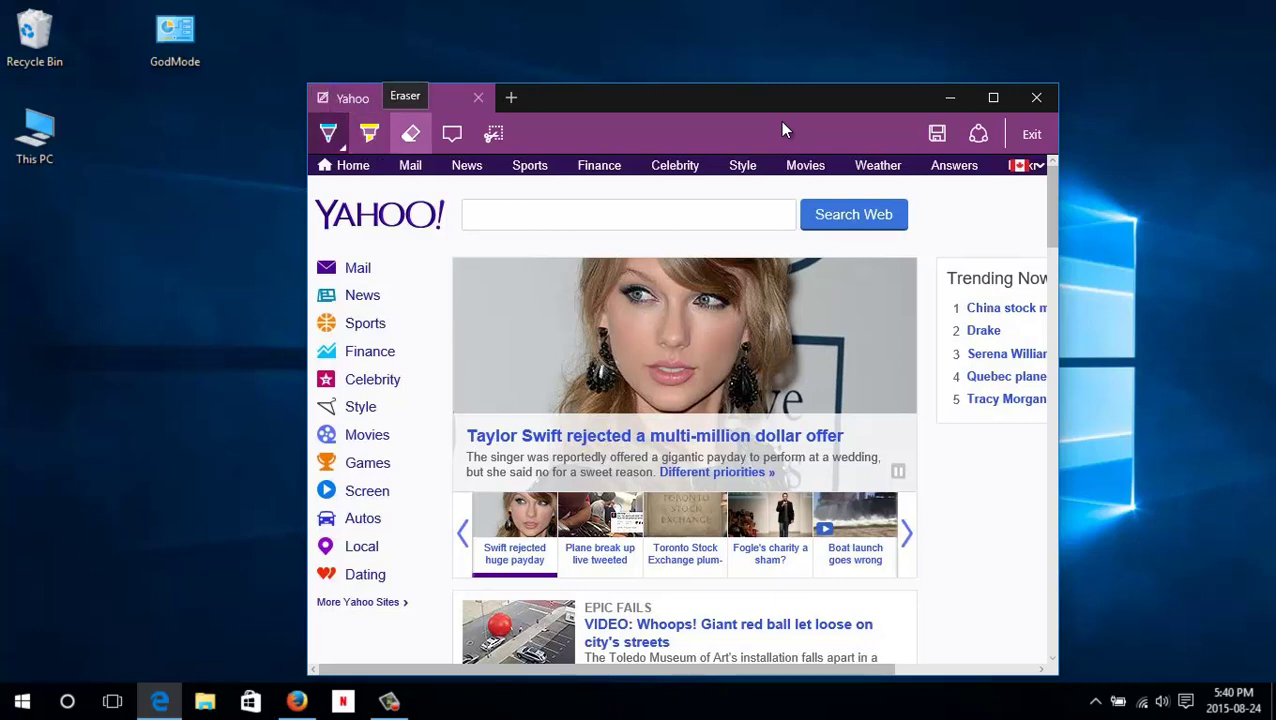
key("Right")
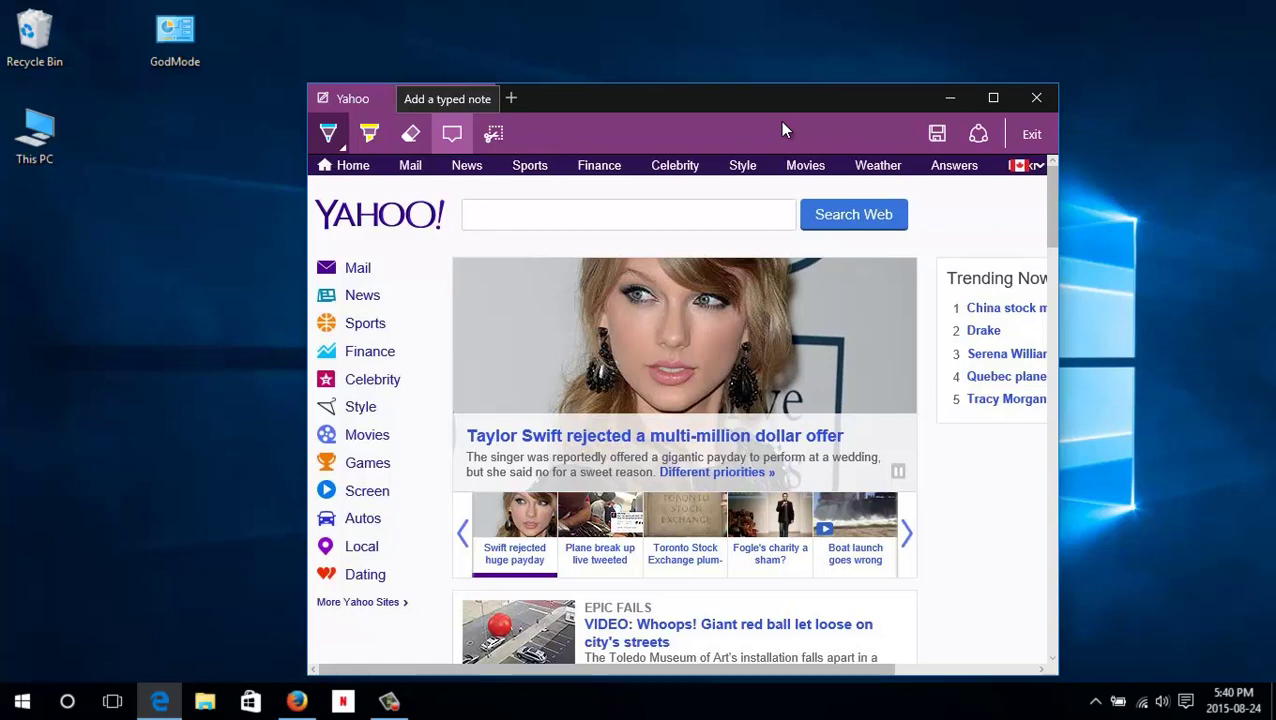
key("Right")
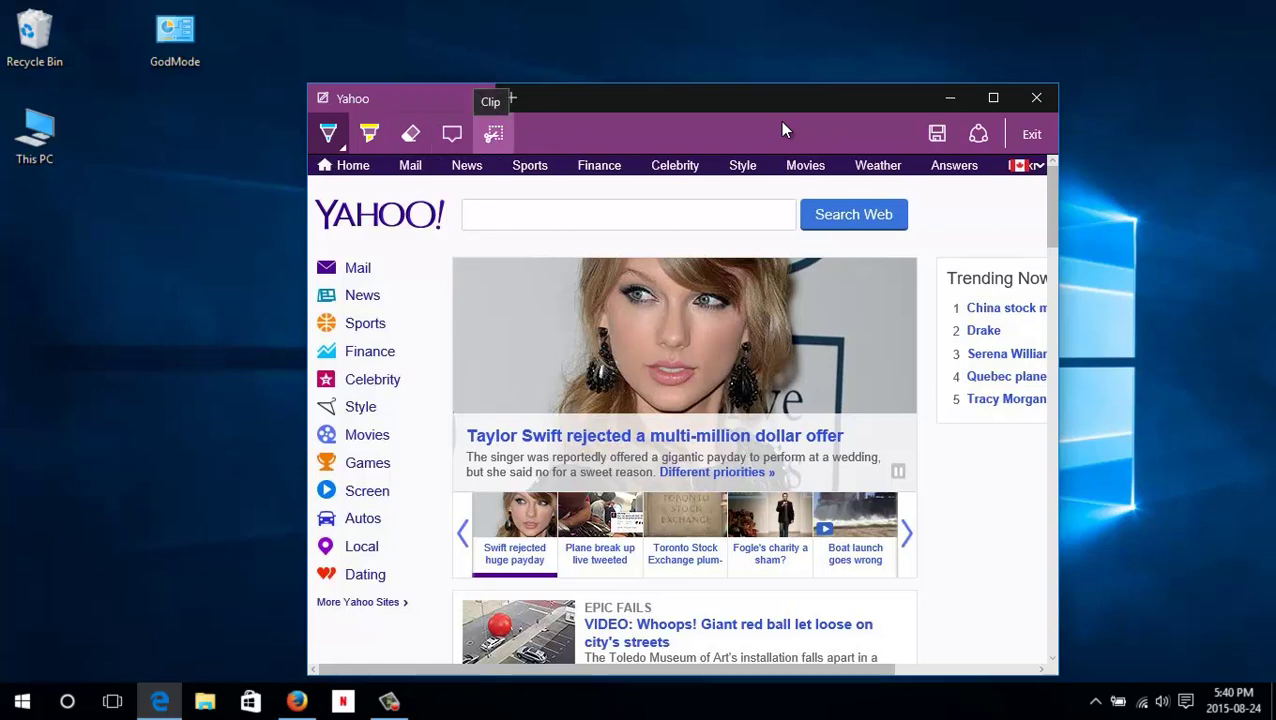
key("Right")
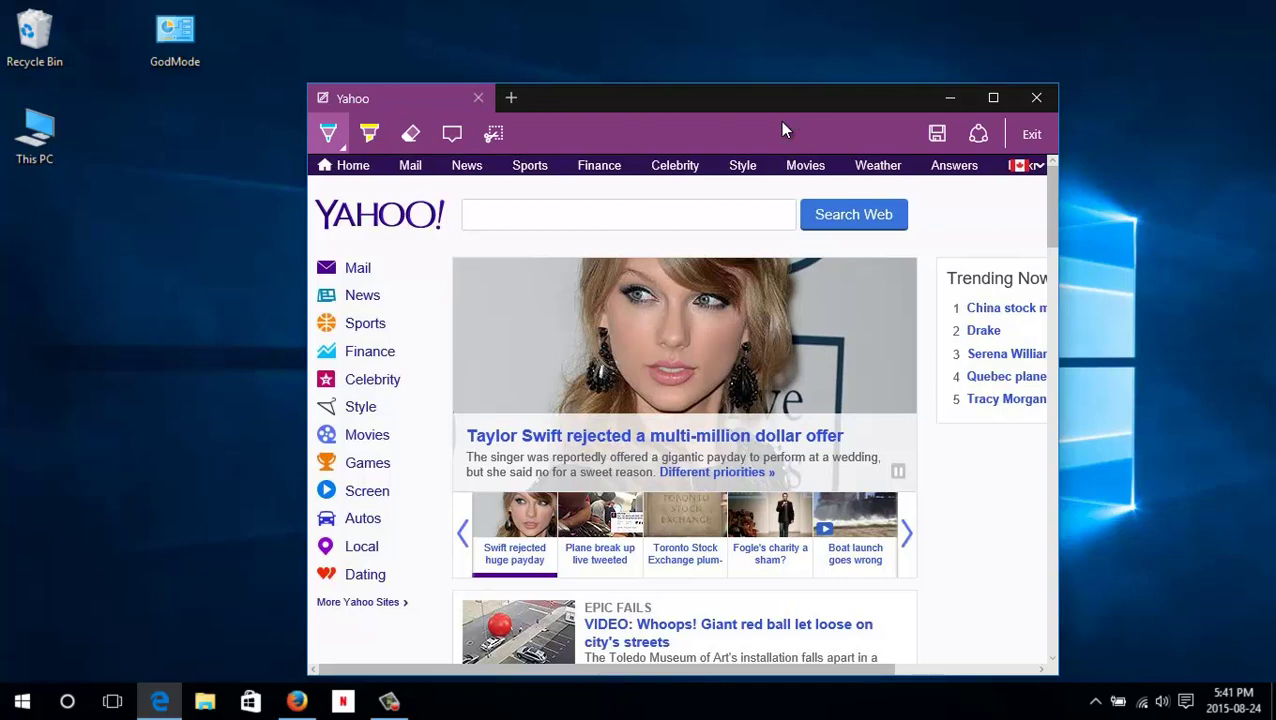
key("Right")
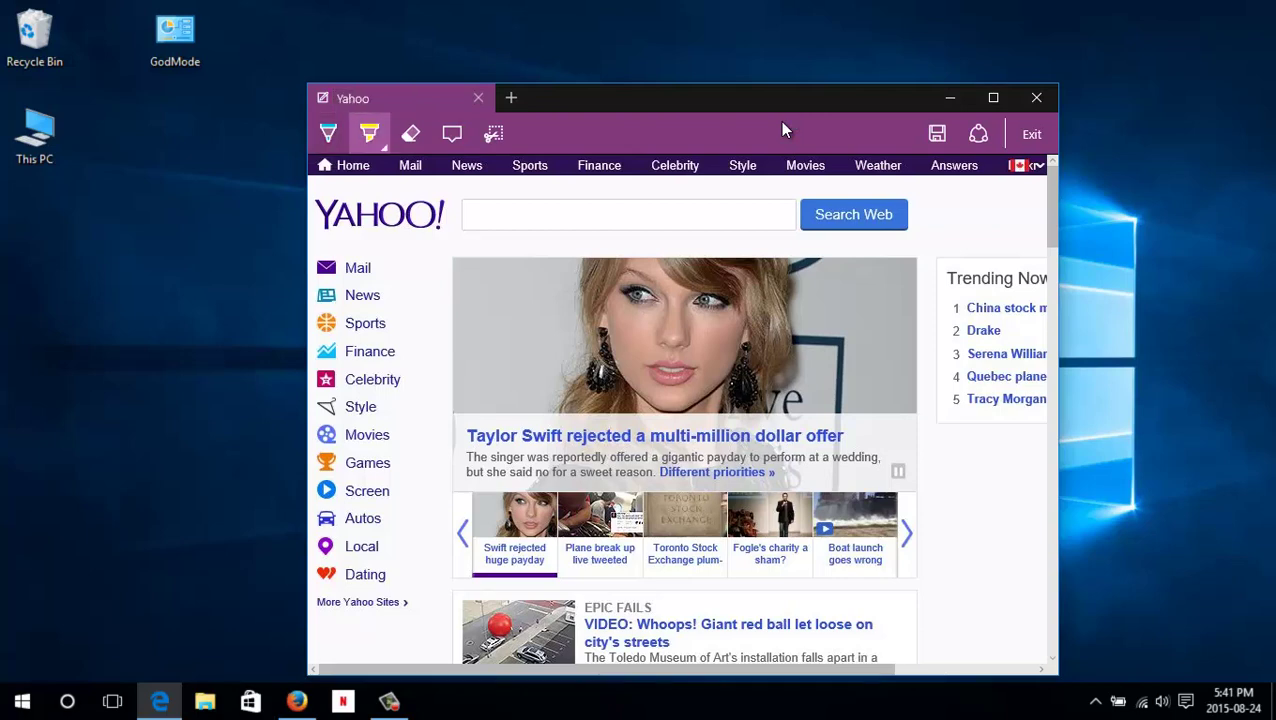
key("Return")
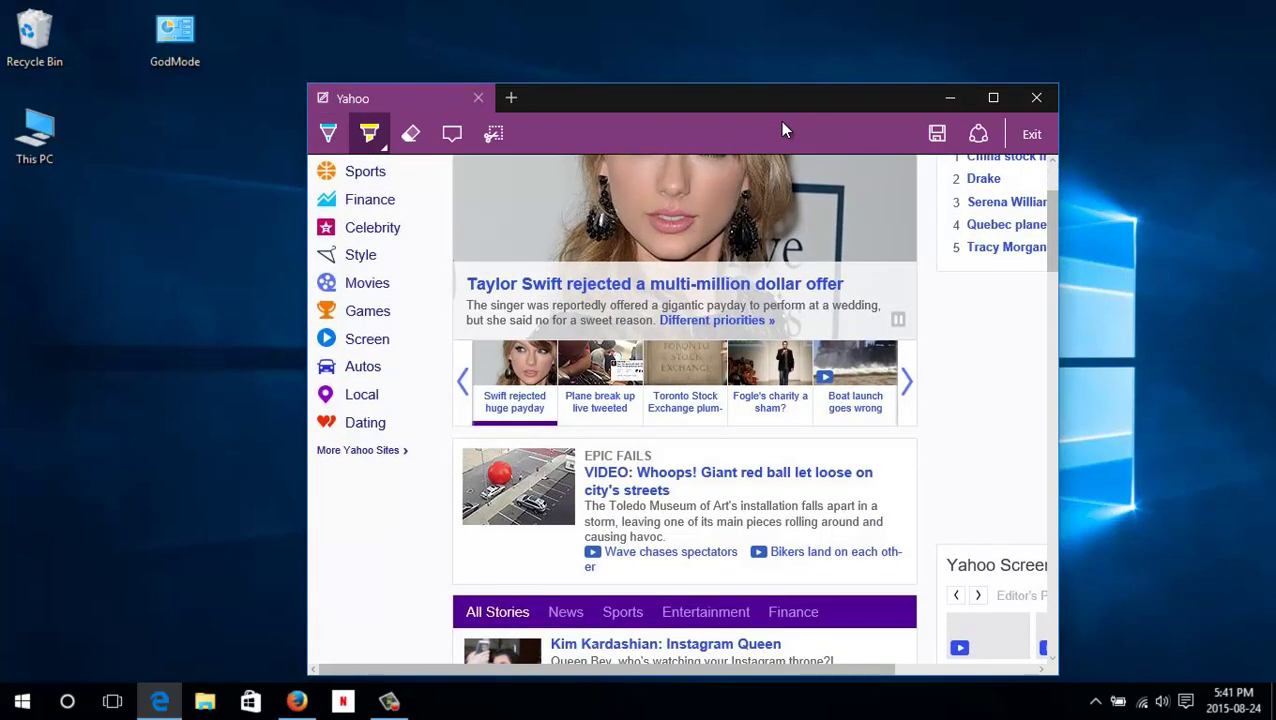
mouse_move(576, 470)
left_mouse_down()
mouse_move(720, 495)
mouse_move(840, 545)
mouse_move(870, 507)
mouse_move(616, 489)
left_mouse_up()
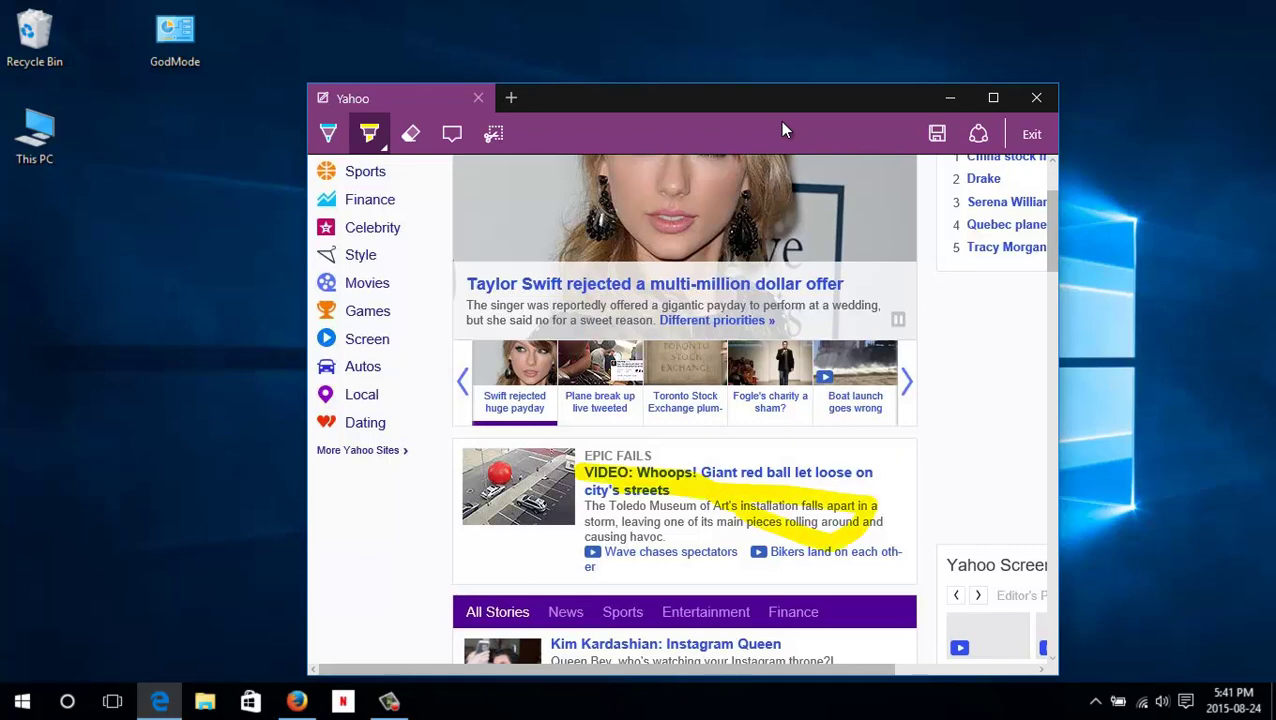
Step: Draw blue pen strokes beside the headline, then erase them with the Eraser
left_click(328, 133)
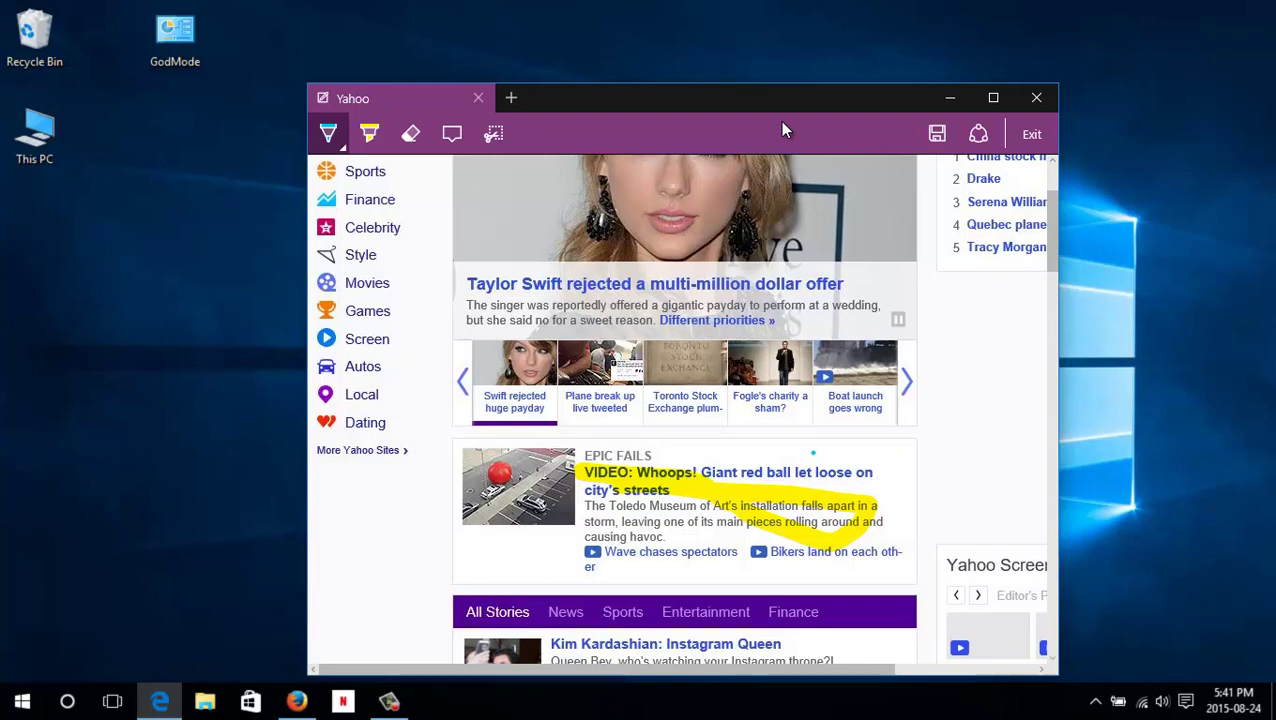
mouse_move(813, 453)
left_mouse_down()
mouse_move(878, 463)
mouse_move(845, 483)
mouse_move(852, 500)
mouse_move(922, 508)
mouse_move(933, 553)
left_mouse_up()
left_click(410, 133)
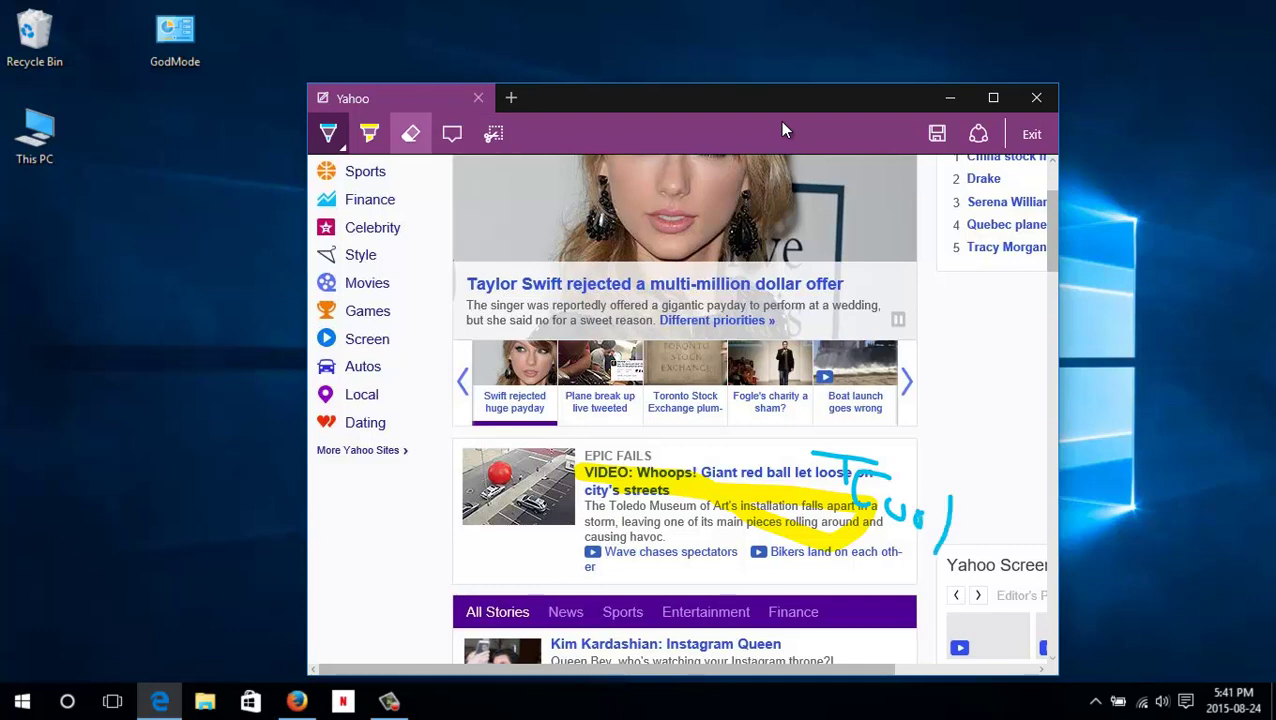
mouse_move(830, 456)
left_mouse_down()
mouse_move(868, 500)
mouse_move(920, 520)
mouse_move(934, 550)
left_mouse_up()
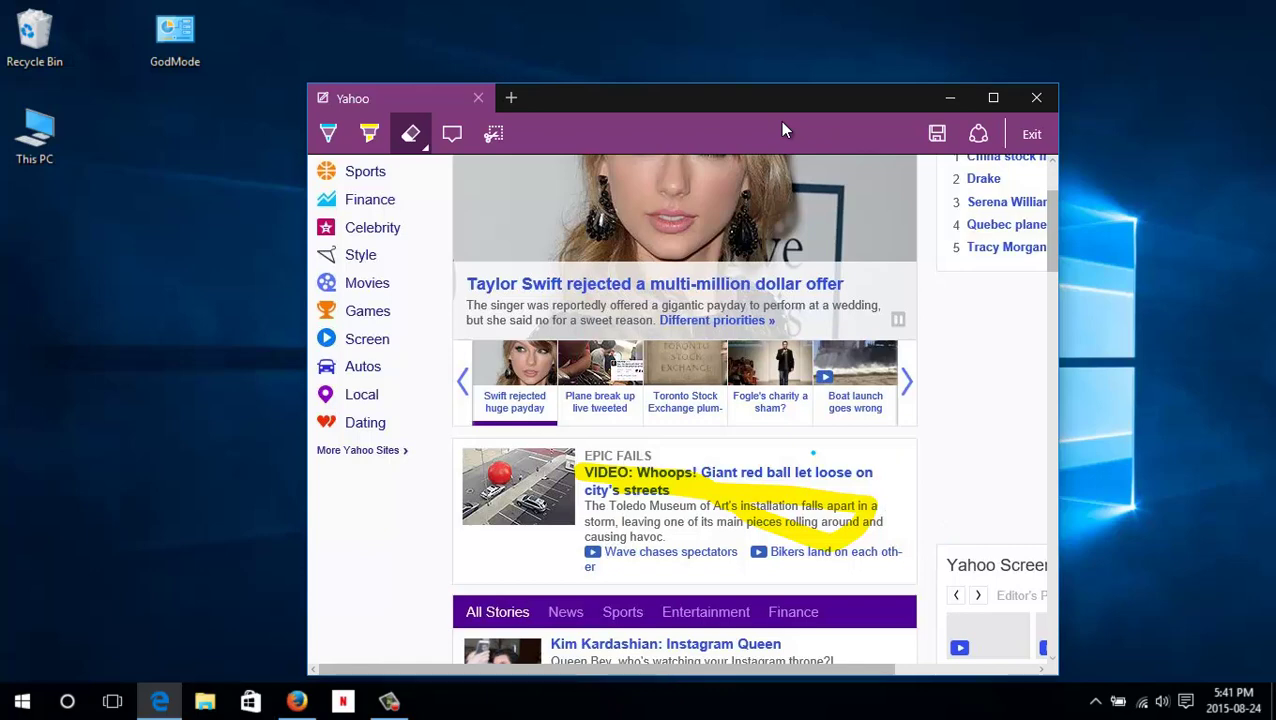
Step: Add typed note 1 reading 'Taylor' on the Taylor Swift headline
left_click(452, 133)
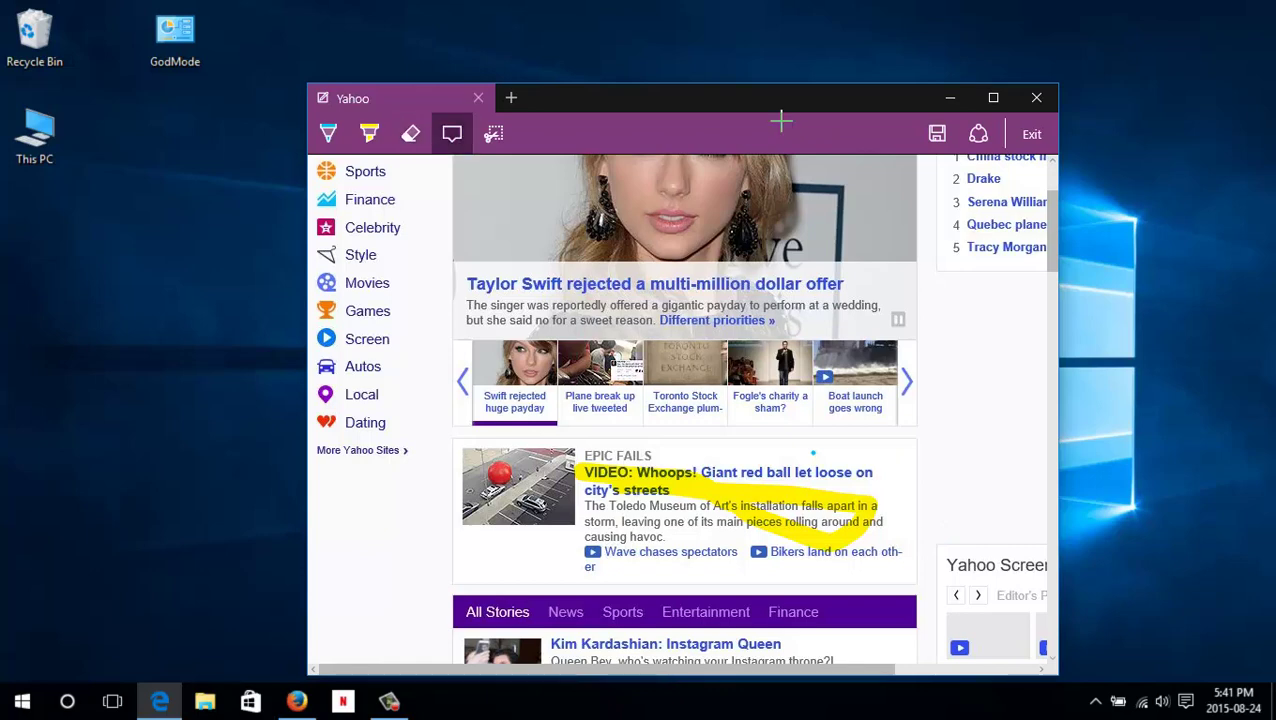
left_click(492, 274)
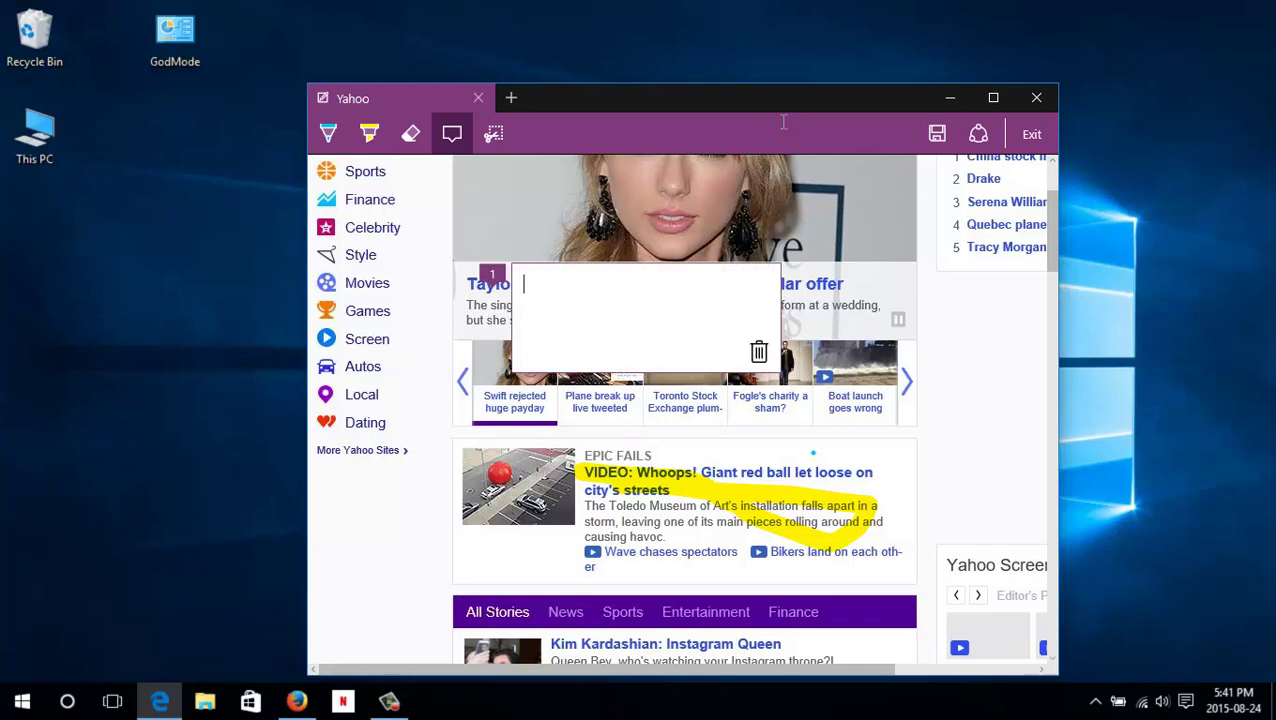
type("Taylor")
scroll(780, 121, "down", 1)
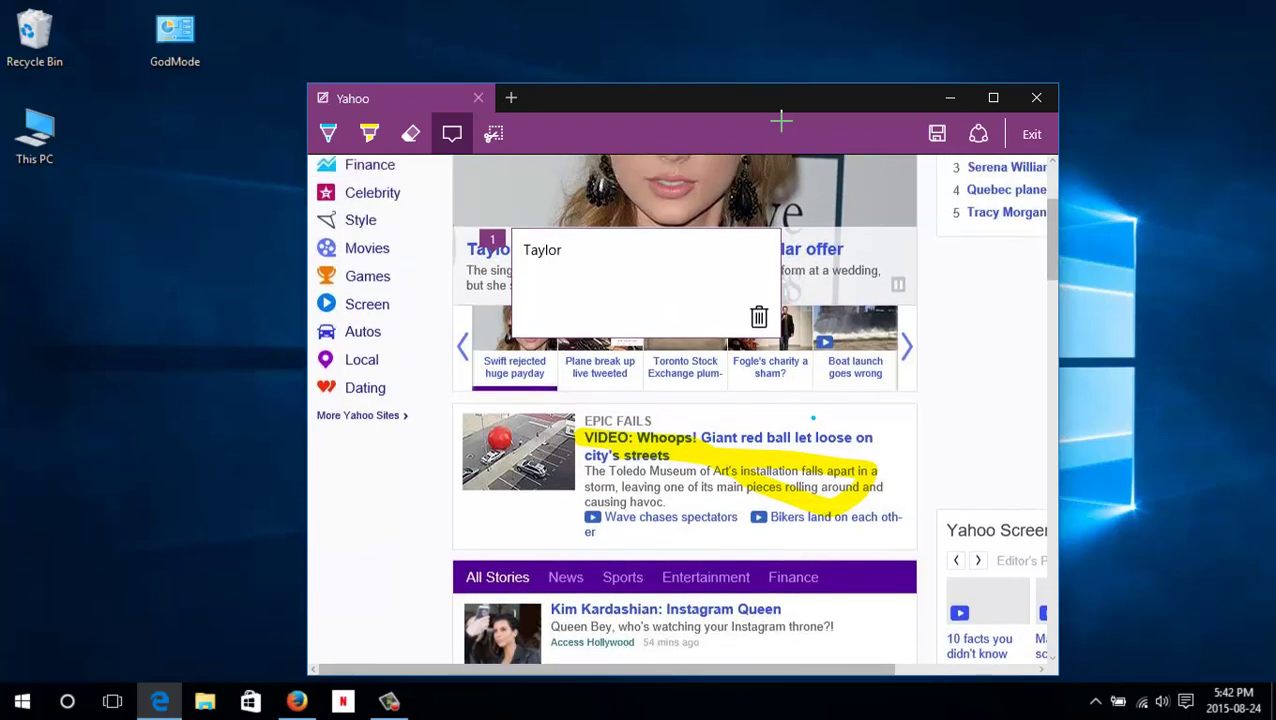
scroll(780, 121, "up", 3)
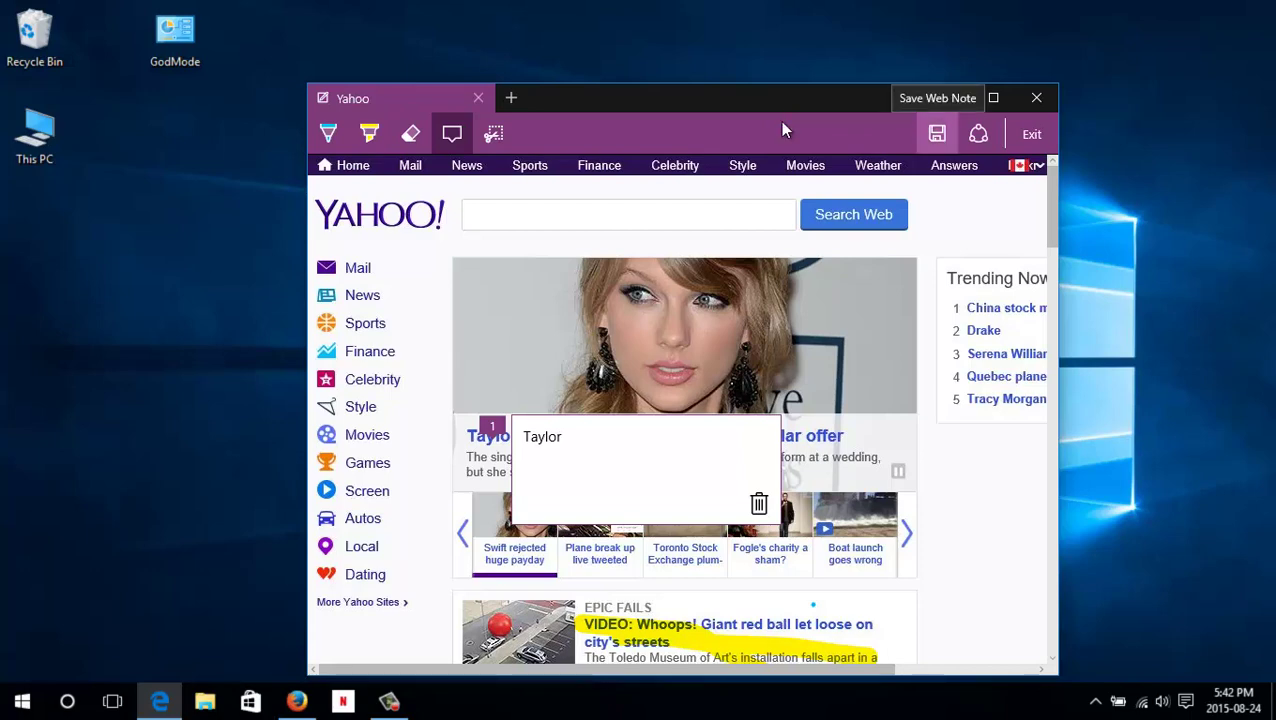
Step: Open the Web Note save options and look through the save destinations, keeping OneNote Quick Notes
left_click(937, 133)
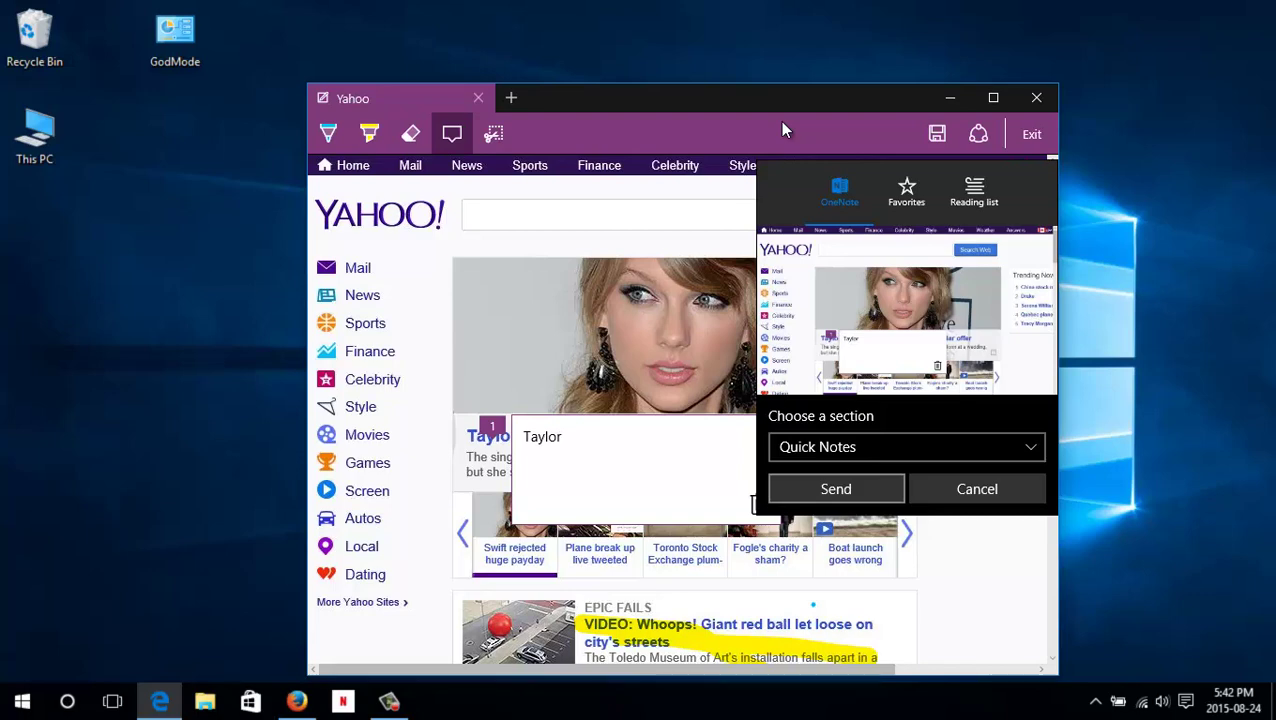
key("Tab")
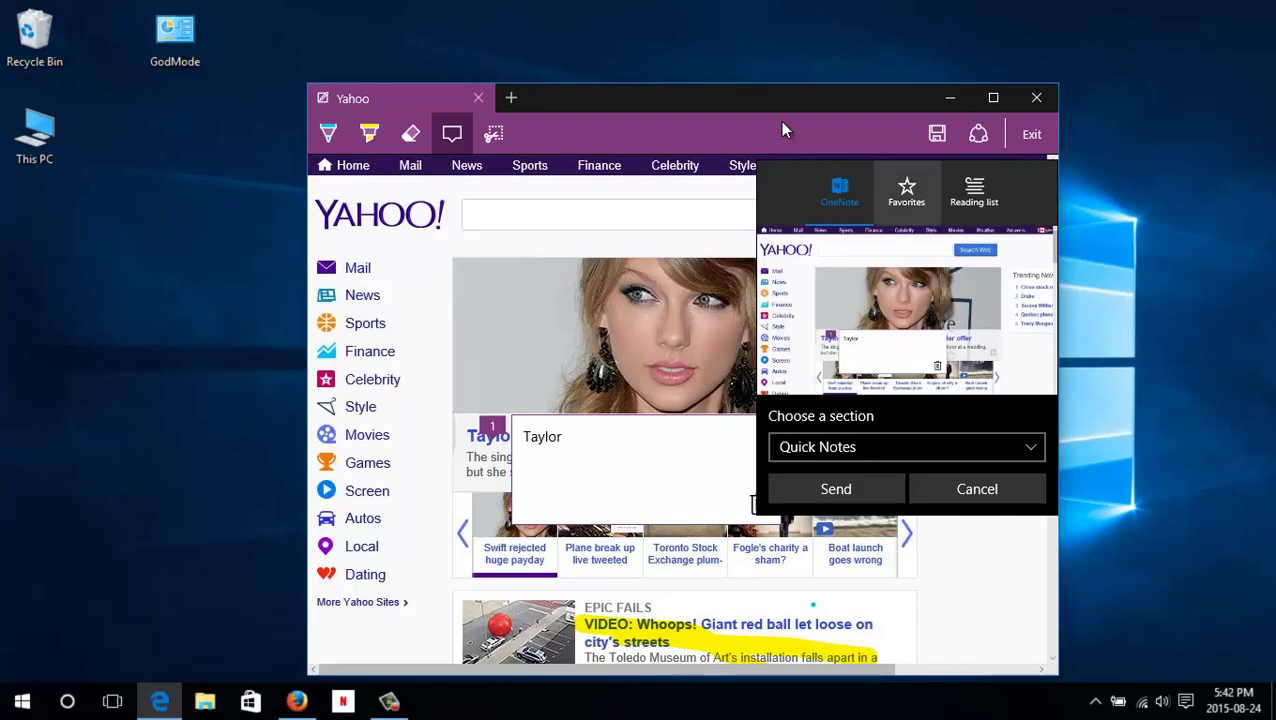
key("Tab")
key("Tab")
key("Tab")
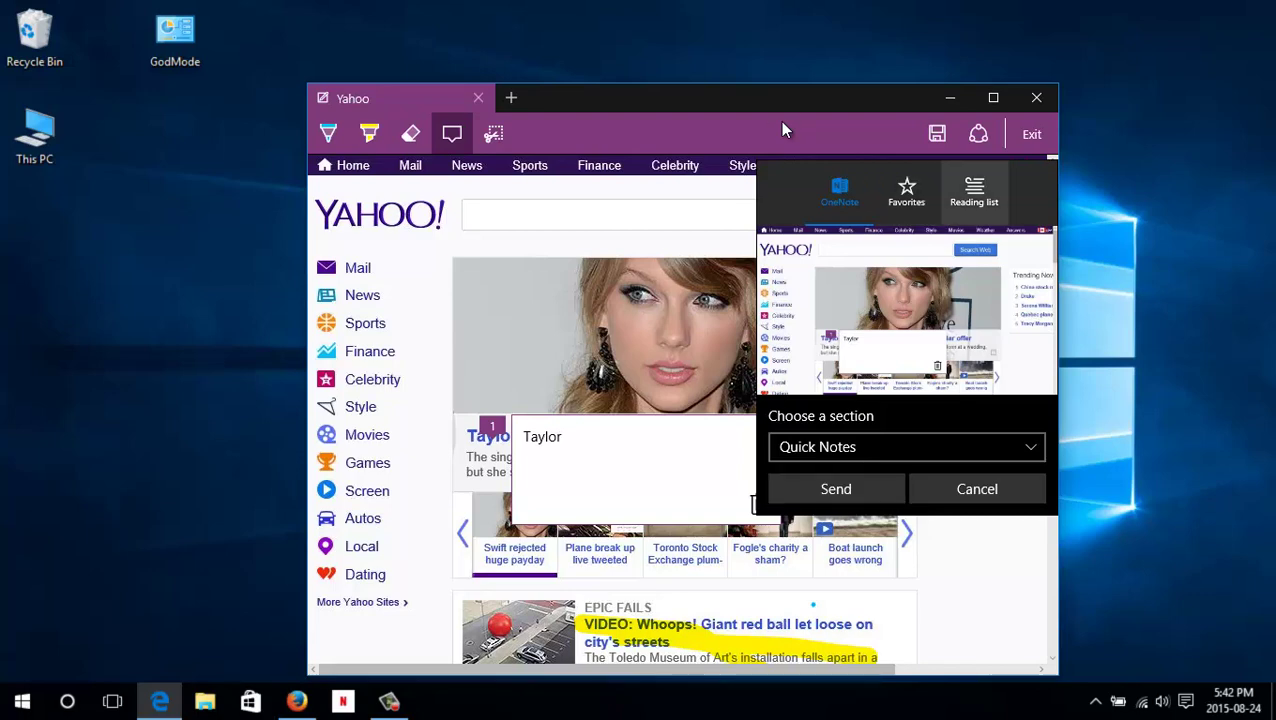
key("Tab")
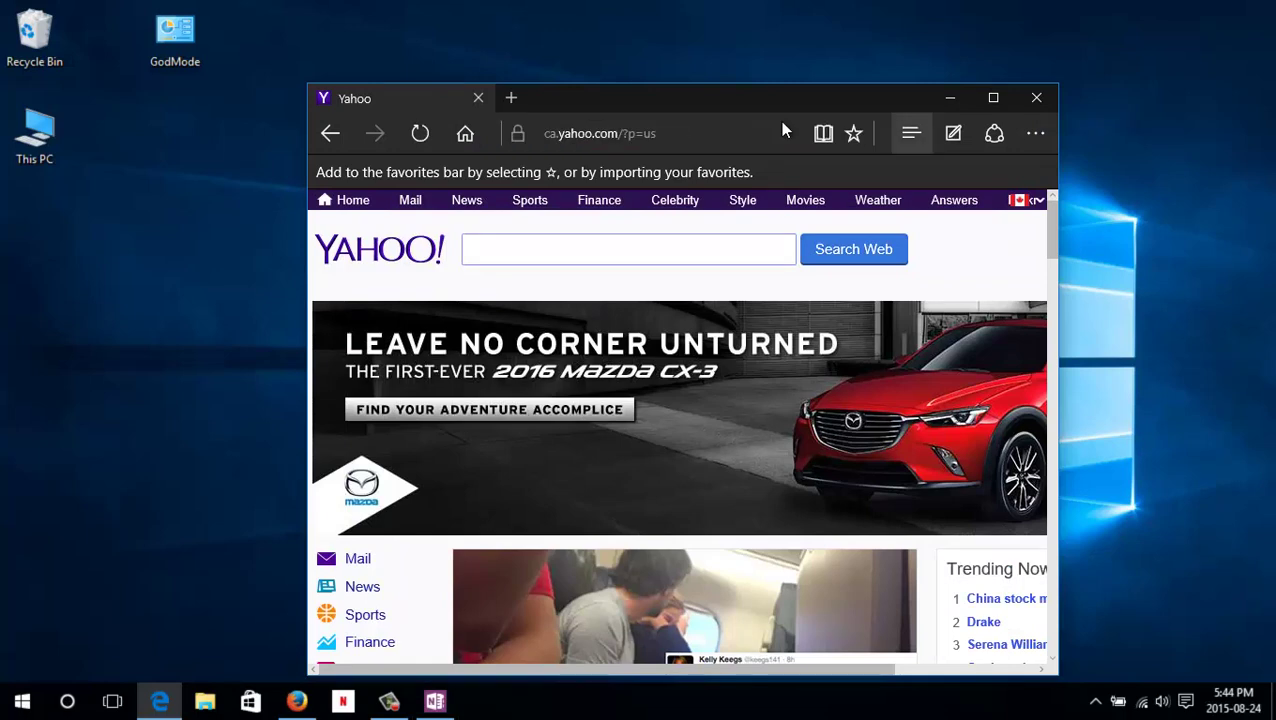
left_click(786, 130)
key("Tab")
key("Tab")
key("Tab")
key("Tab")
key("Tab")
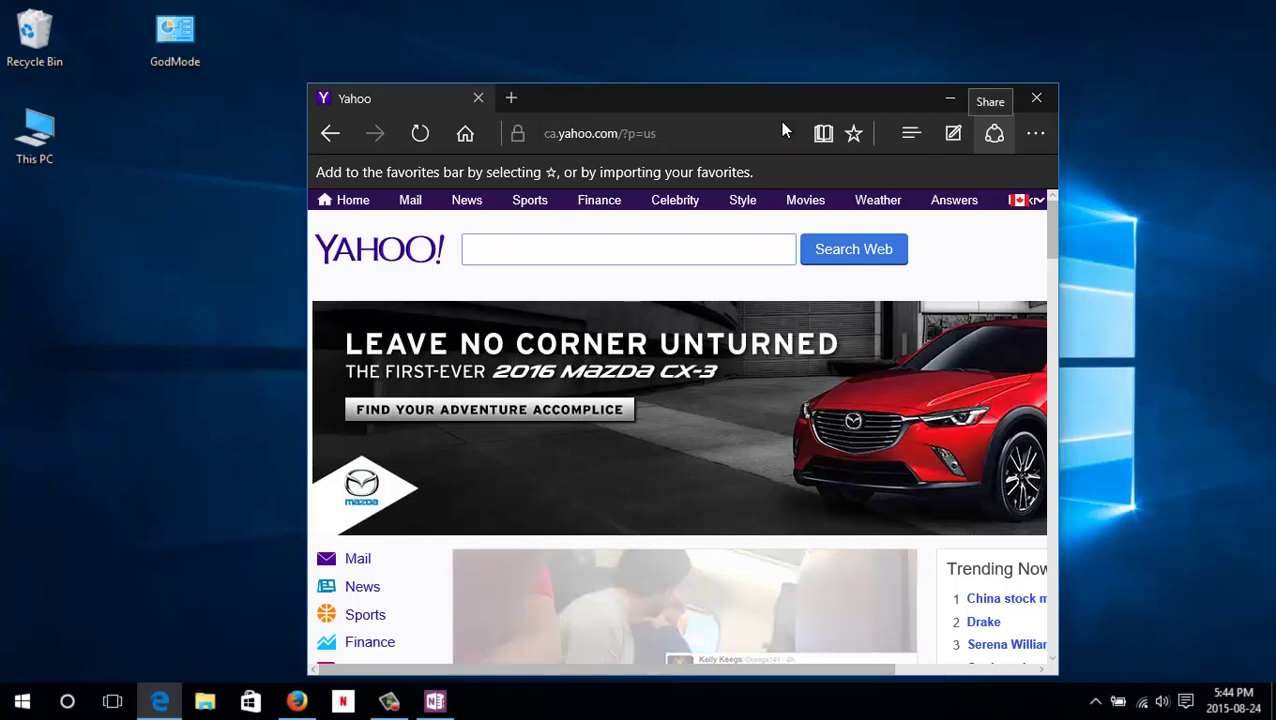
key("Tab")
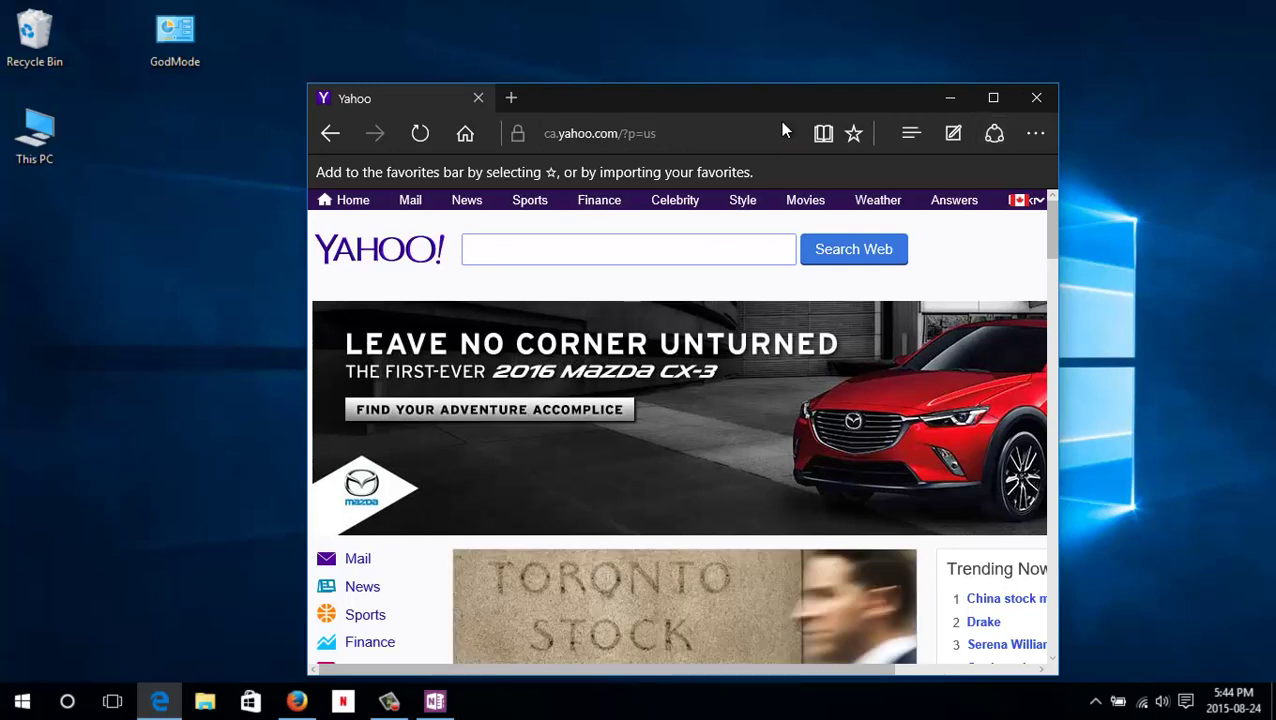